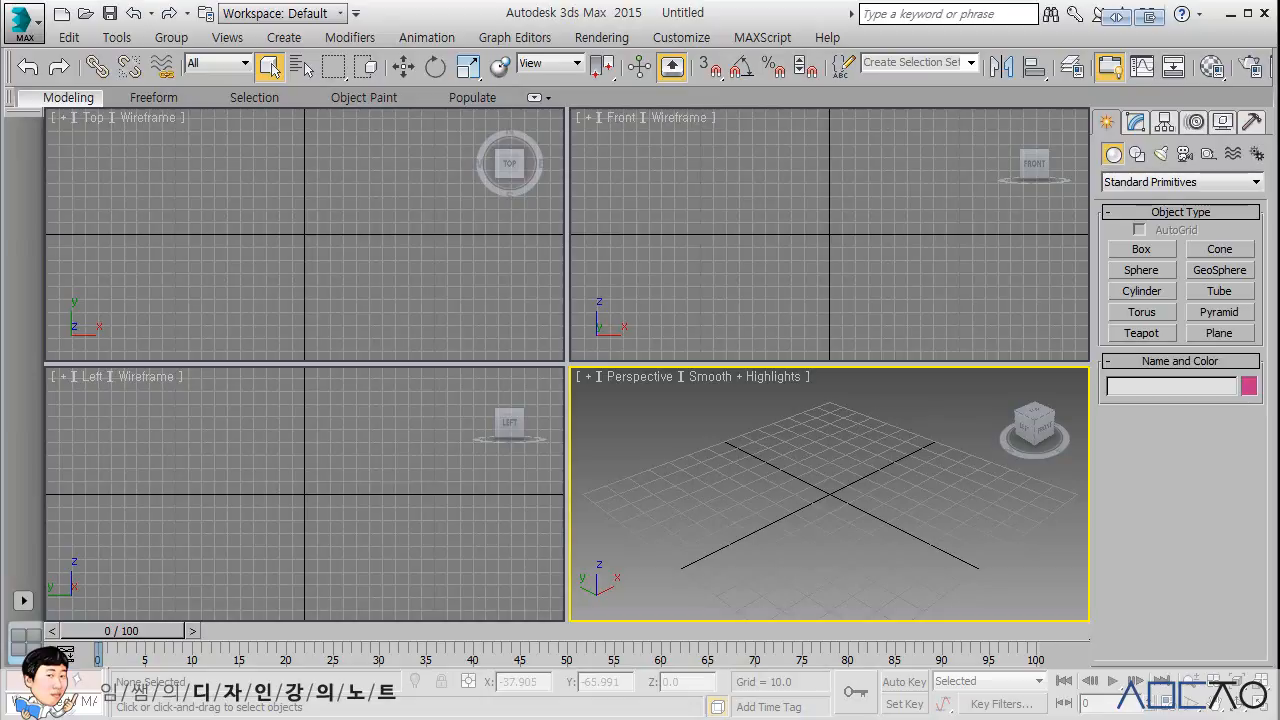
- Create a teapot with a radius of about 45.8, centred on the origin in the Top viewport
left_click(1140, 333)
left_click_drag(306, 231, 336, 176)
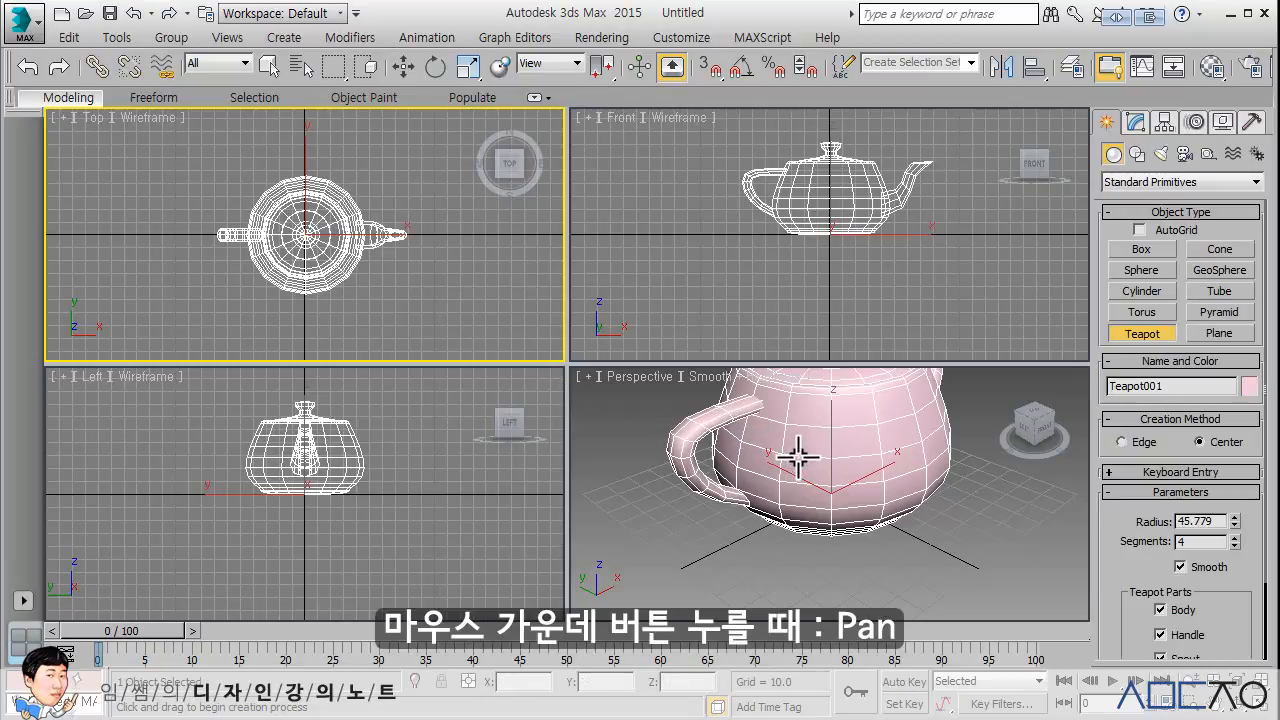
- Pan and zoom the Perspective view out until the whole teapot is framed
mouse_move(799, 457)
middle_mouse_down()
mouse_move(777, 514)
mouse_move(789, 471)
mouse_move(797, 514)
mouse_move(788, 460)
mouse_move(820, 492)
mouse_move(818, 467)
middle_mouse_up()
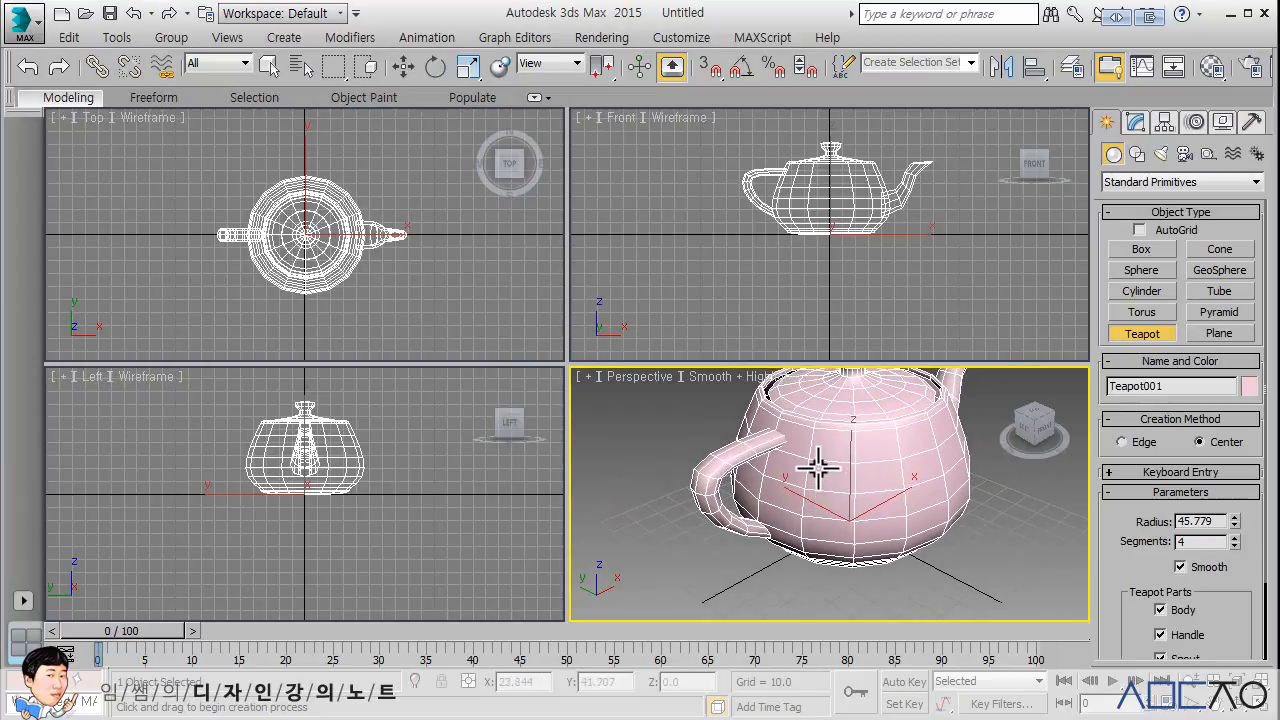
scroll(818, 467, "down", 4)
scroll(818, 467, "up", 2)
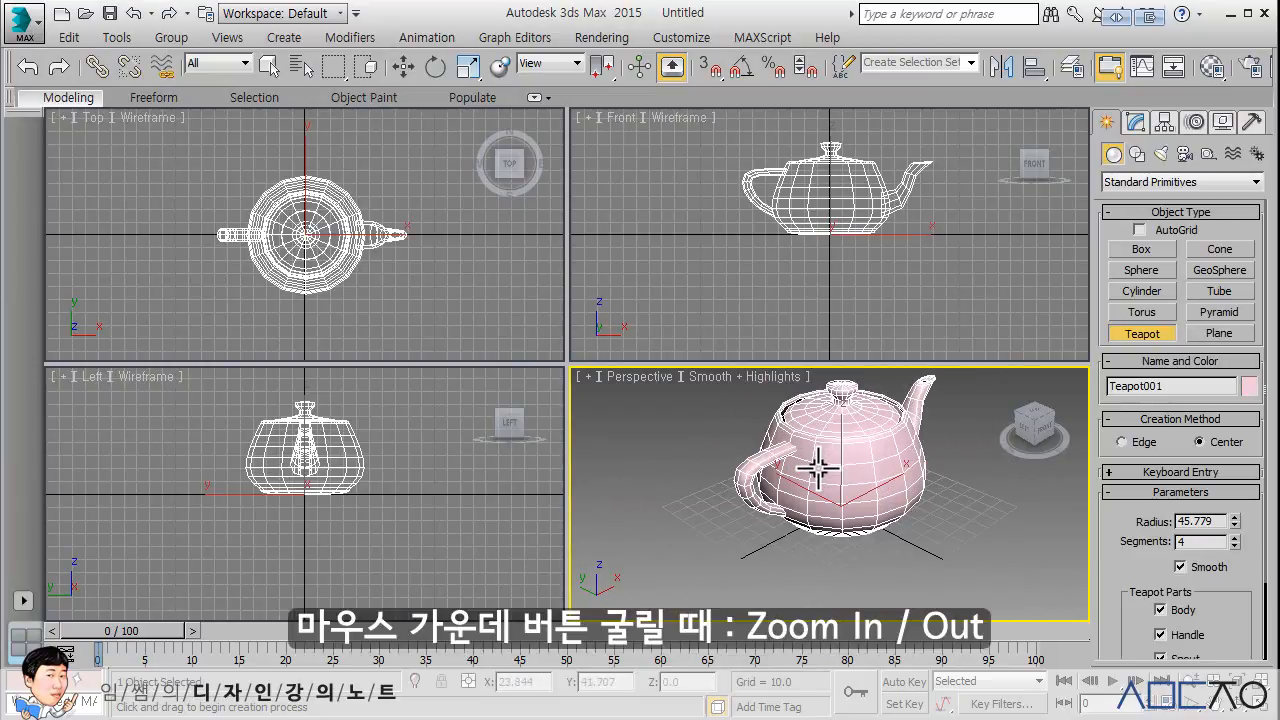
middle_click_drag(818, 467, 796, 502)
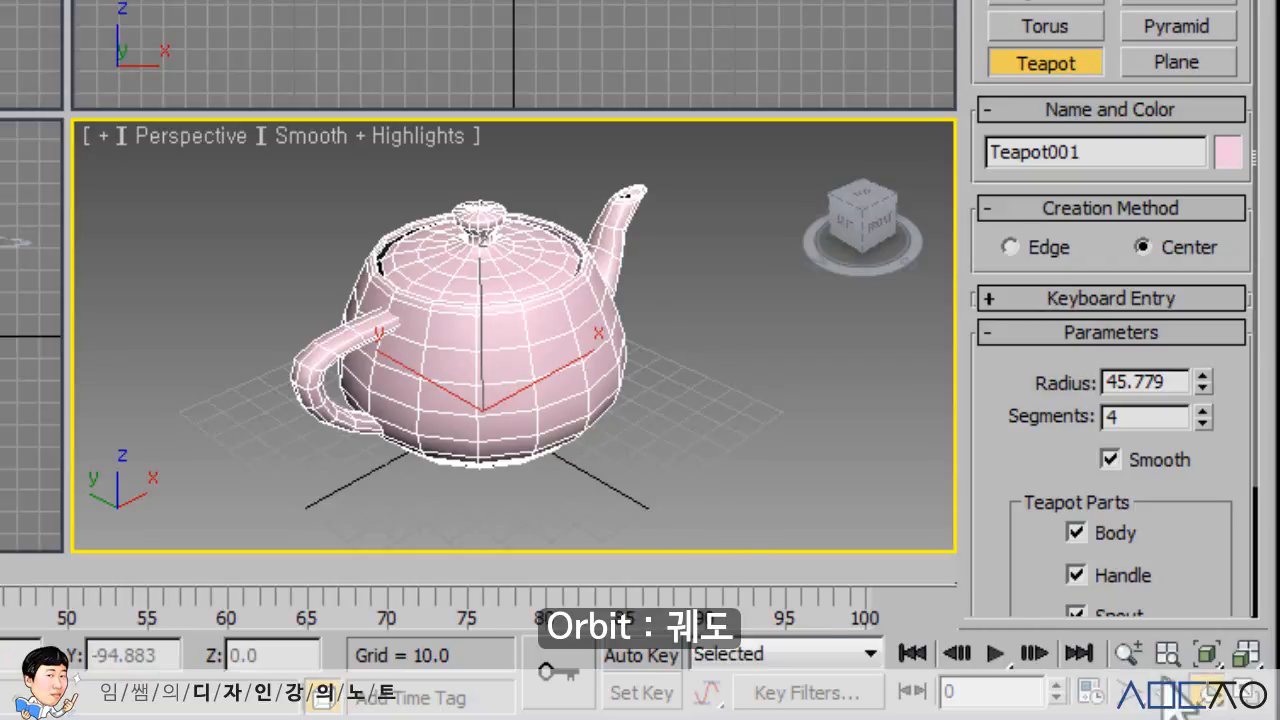
- Orbit the Perspective view around the teapot to look at it from a lower angle and from its handle side, and switch to the Move tool
left_click(1210, 692)
left_click_drag(484, 350, 485, 275)
key("w")
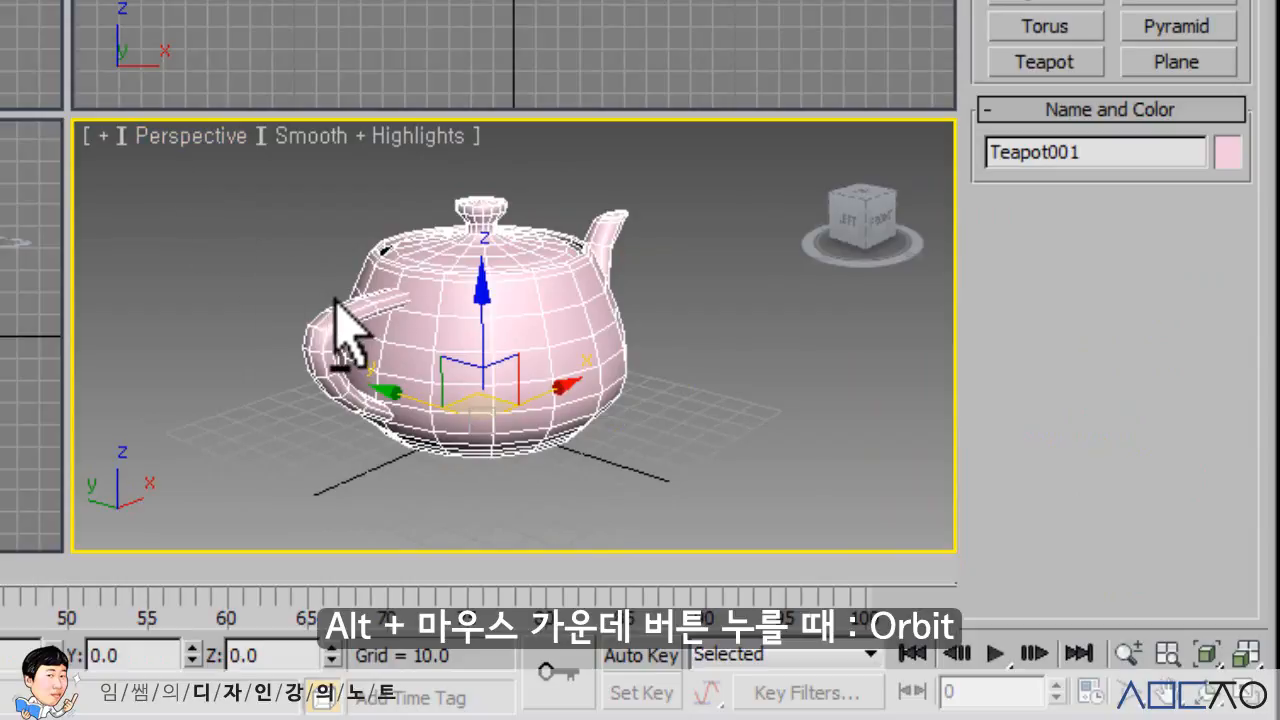
middle_click_drag(337, 297, 378, 300, "alt")
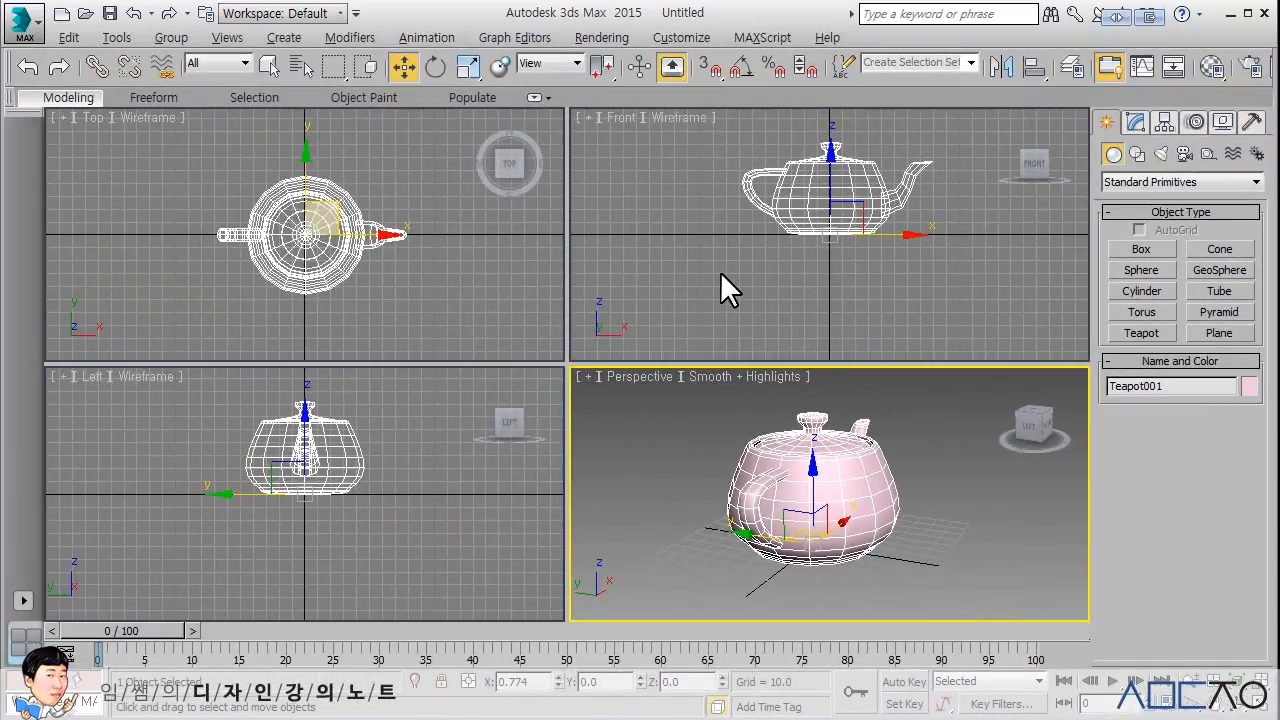
- Orbit the Front, Top and Left viewports out of their straight-on views into tilted orthographic ones
middle_click_drag(720, 271, 724, 226, "alt")
middle_click_drag(408, 287, 379, 410, "alt")
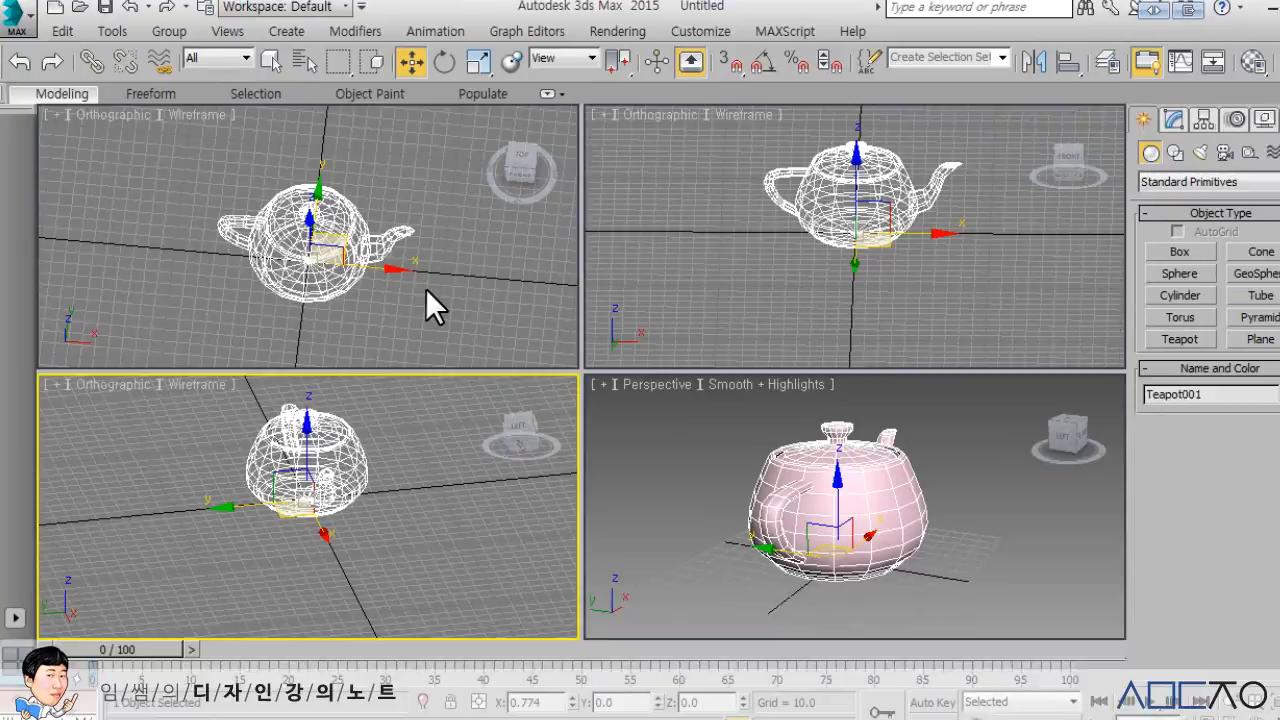
- Restore the three tilted orthographic viewports to the standard Top, Front and Left views
left_click(420, 292)
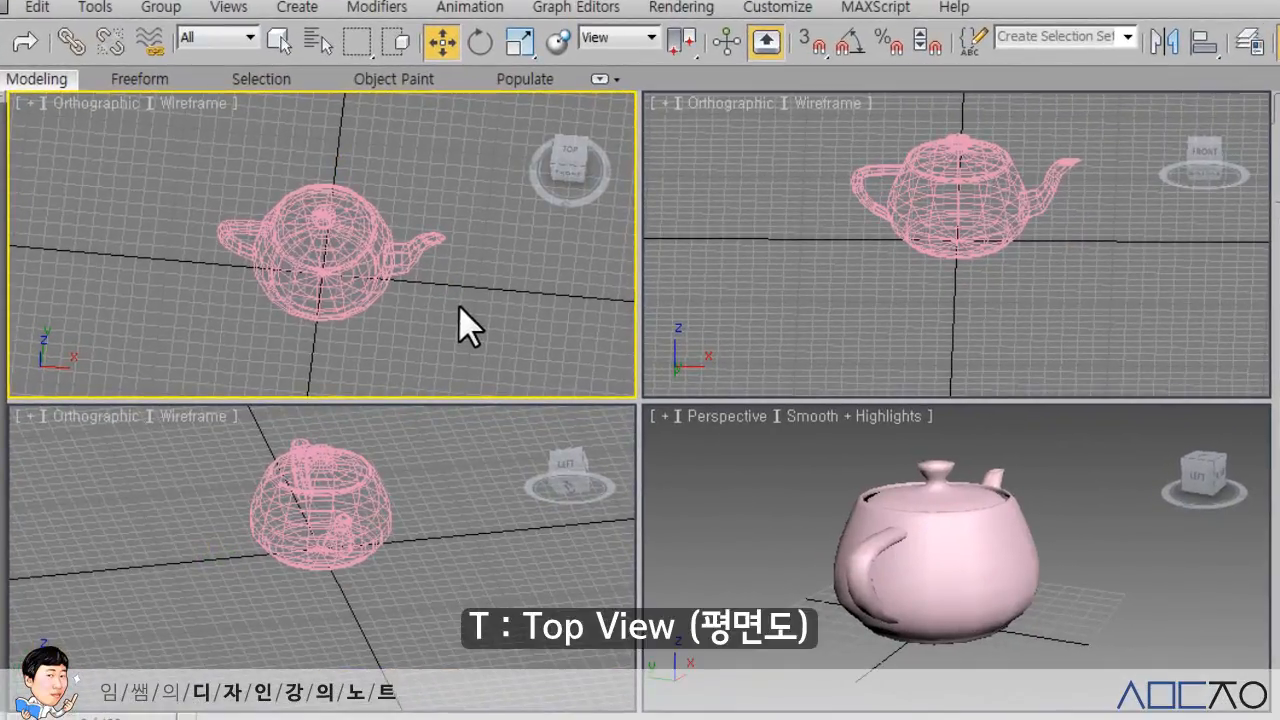
key("t")
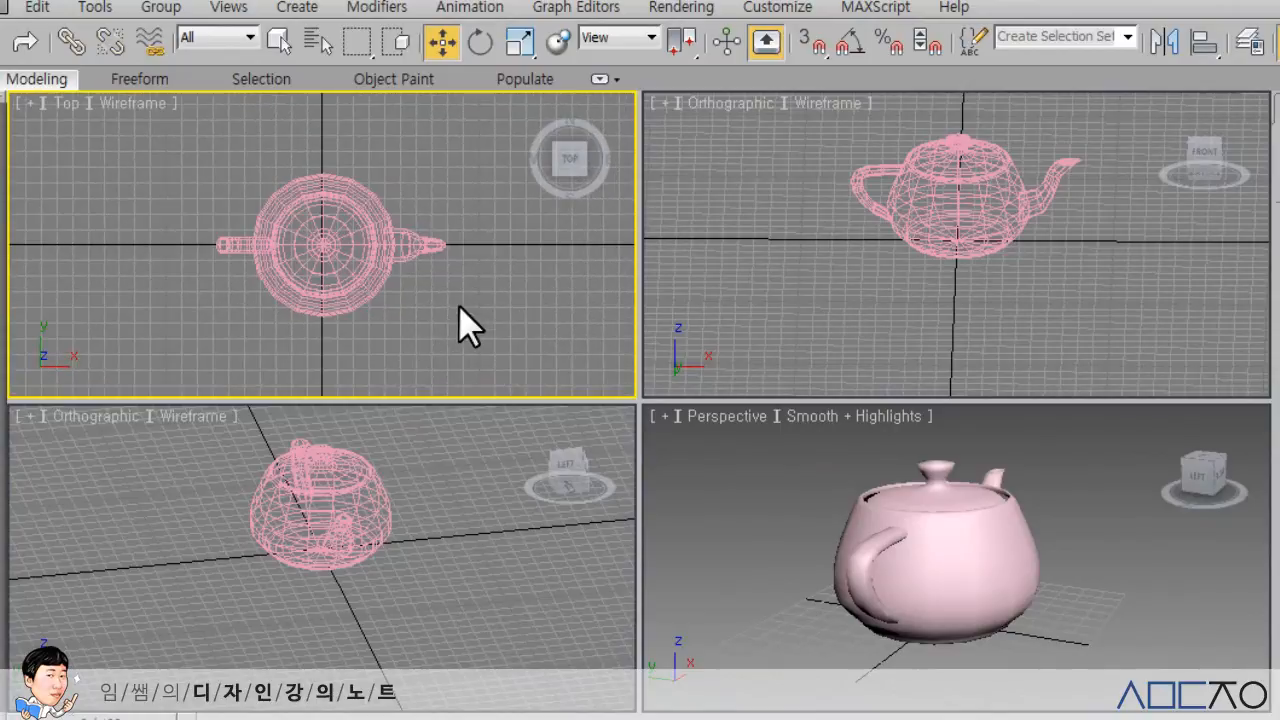
left_click(755, 305)
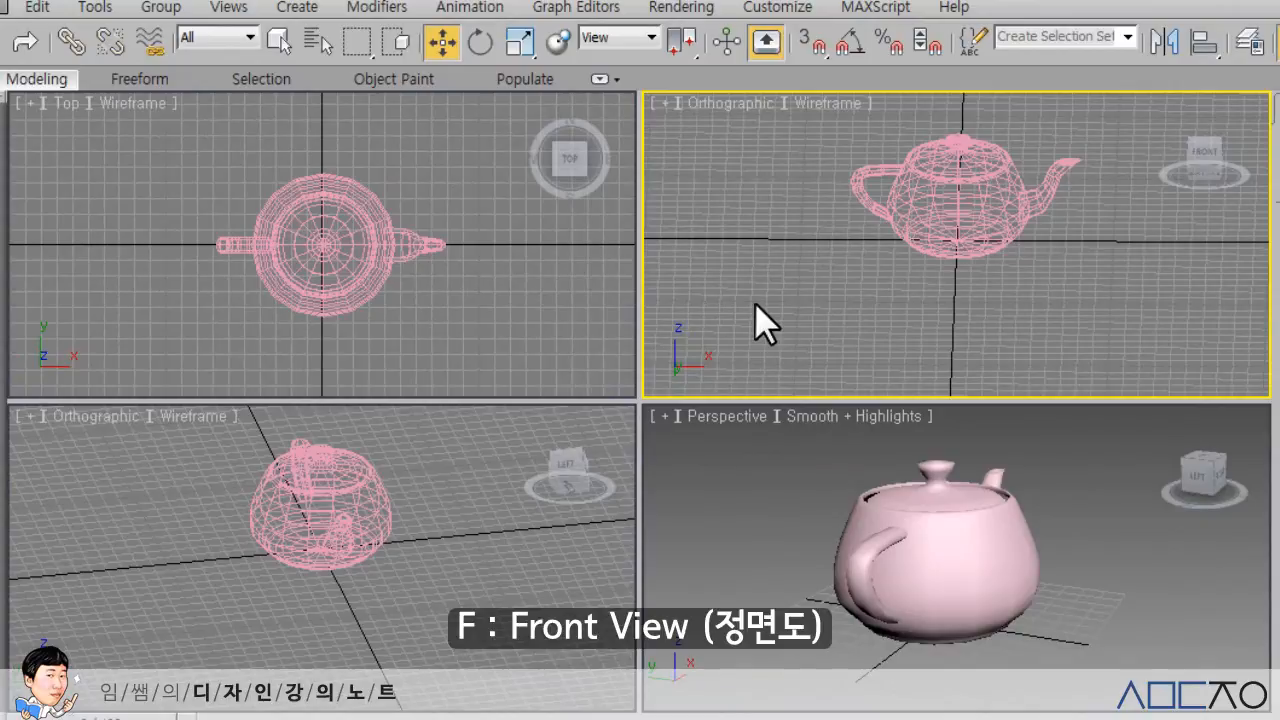
key("f")
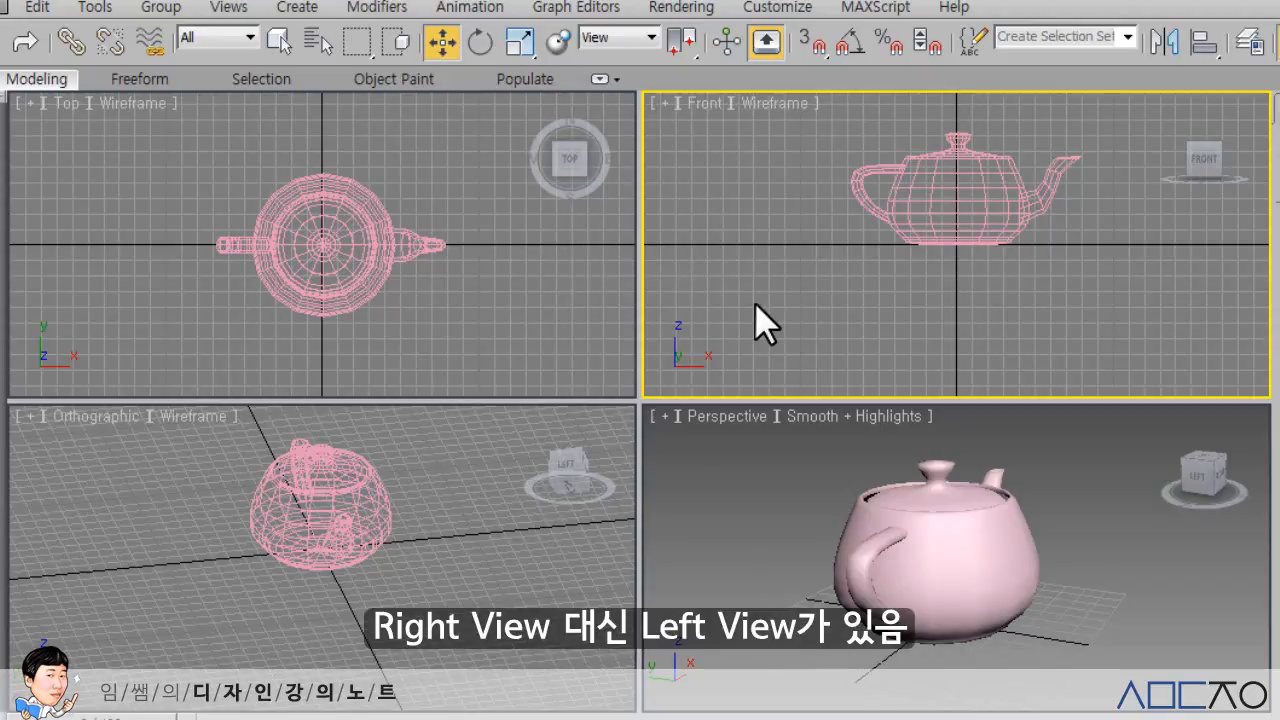
left_click(472, 597)
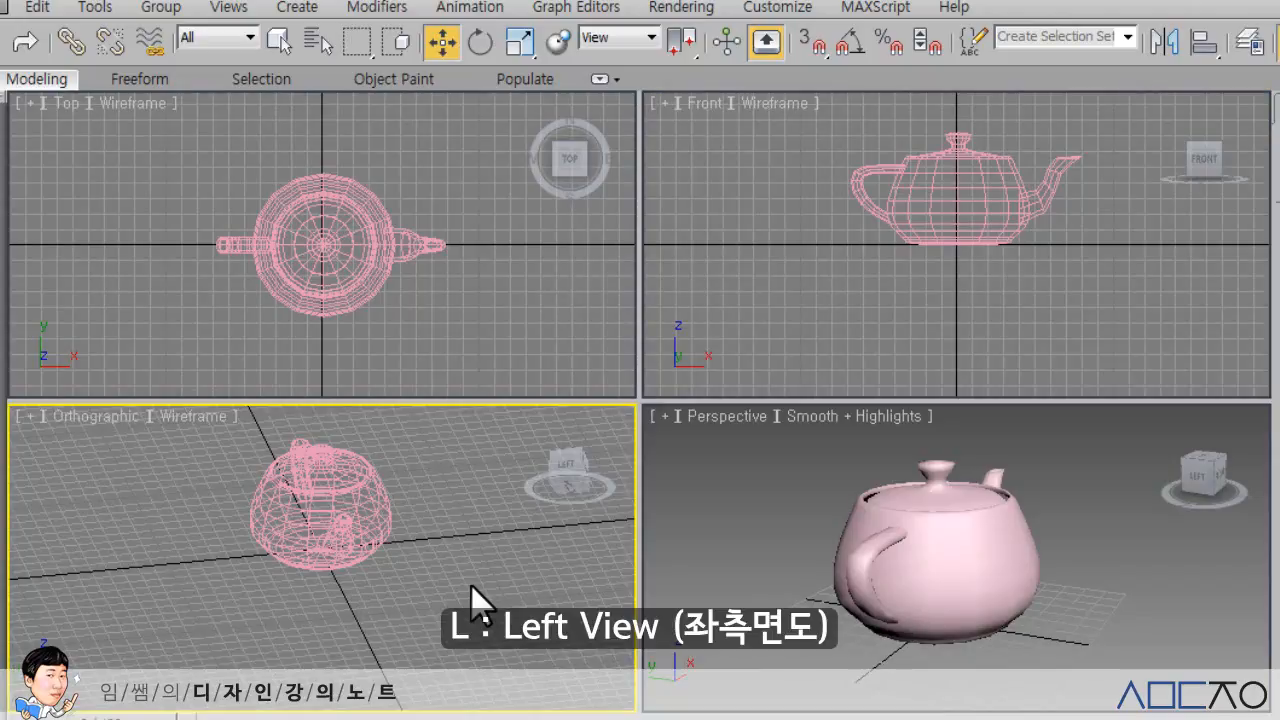
key("l")
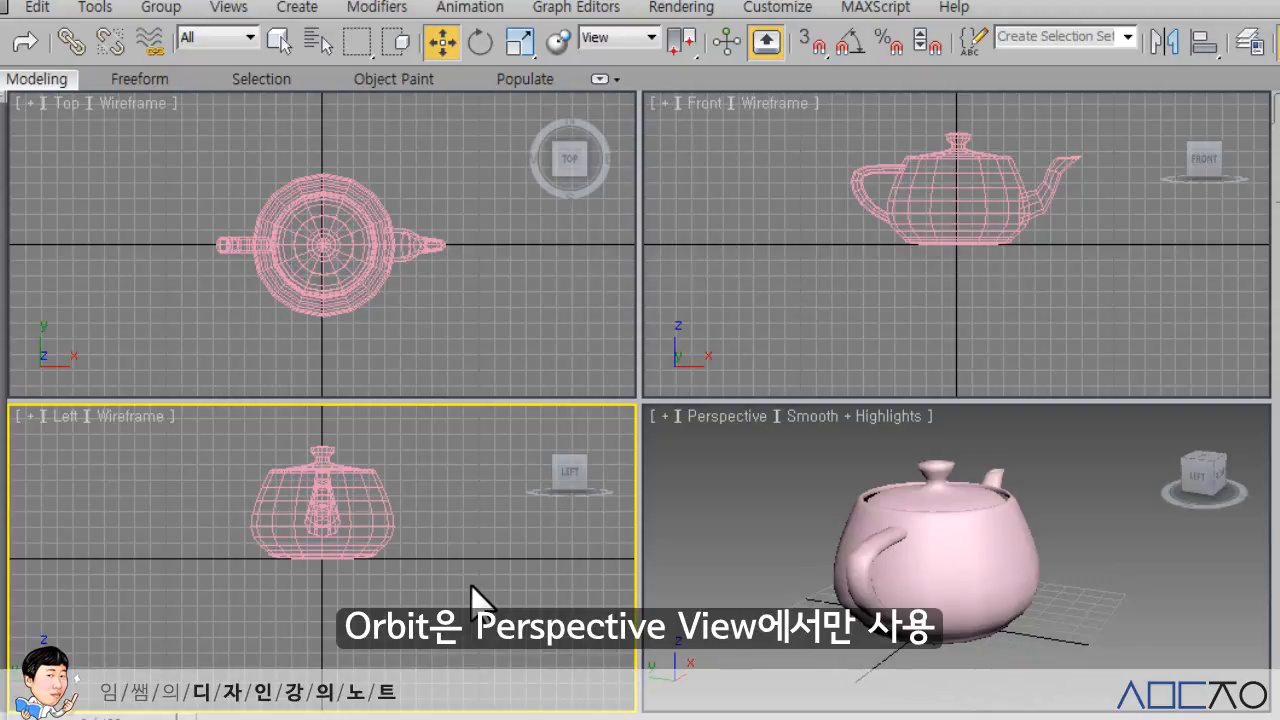
- Adjust the viewing angle of the Perspective viewport slightly and create a camera from that view
left_click(769, 527)
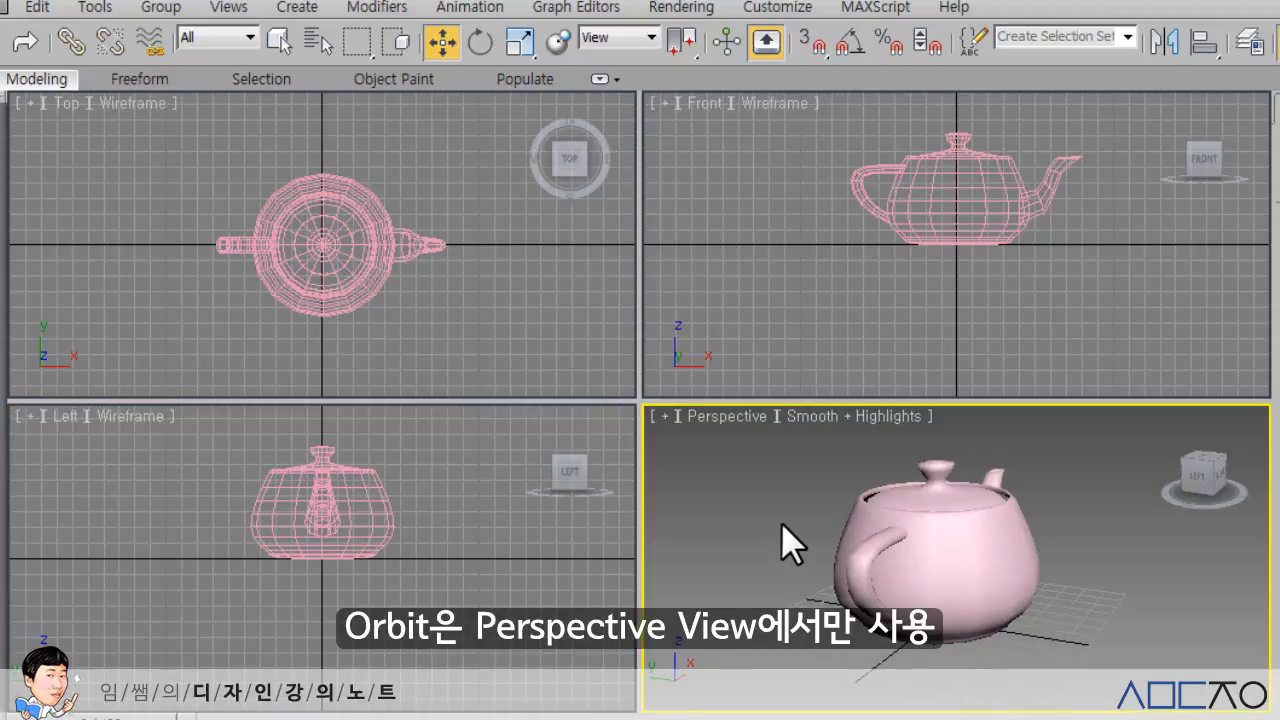
mouse_move(818, 547)
middle_mouse_down("alt")
mouse_move(788, 516)
mouse_move(880, 460)
mouse_move(837, 491)
mouse_move(829, 537)
mouse_move(851, 532)
mouse_move(840, 545)
middle_mouse_up("alt")
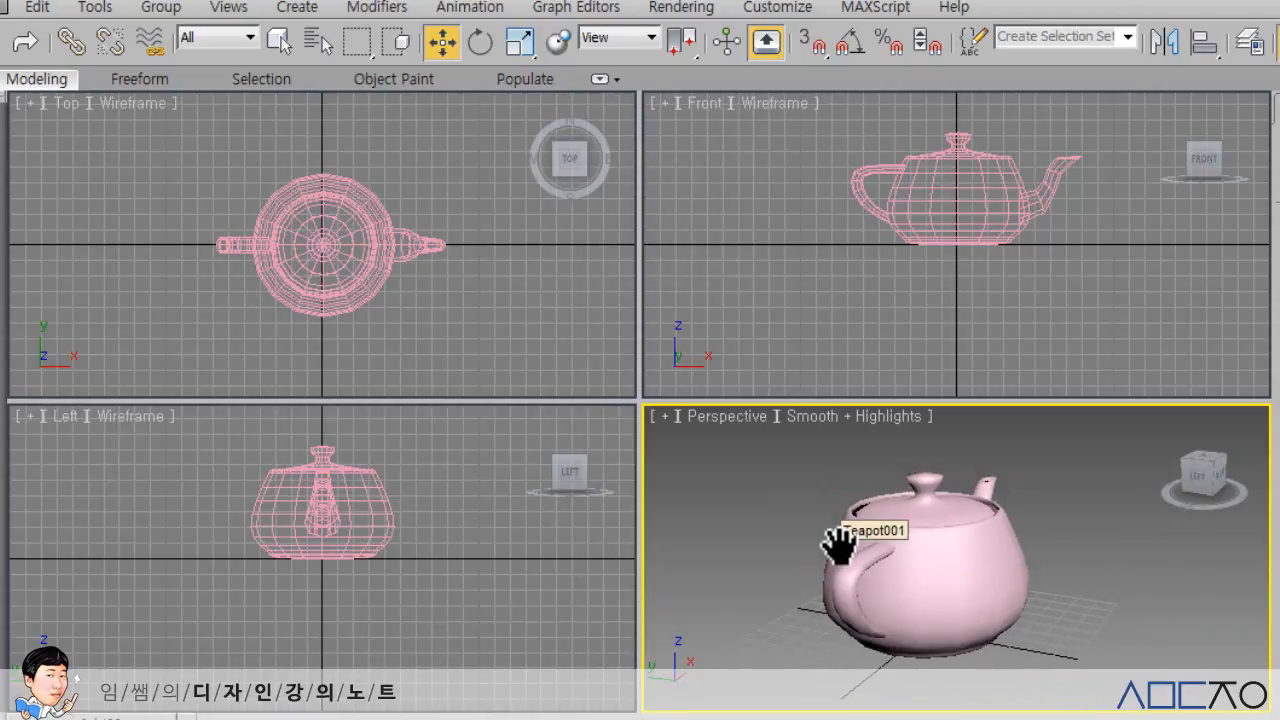
key("ctrl+c")
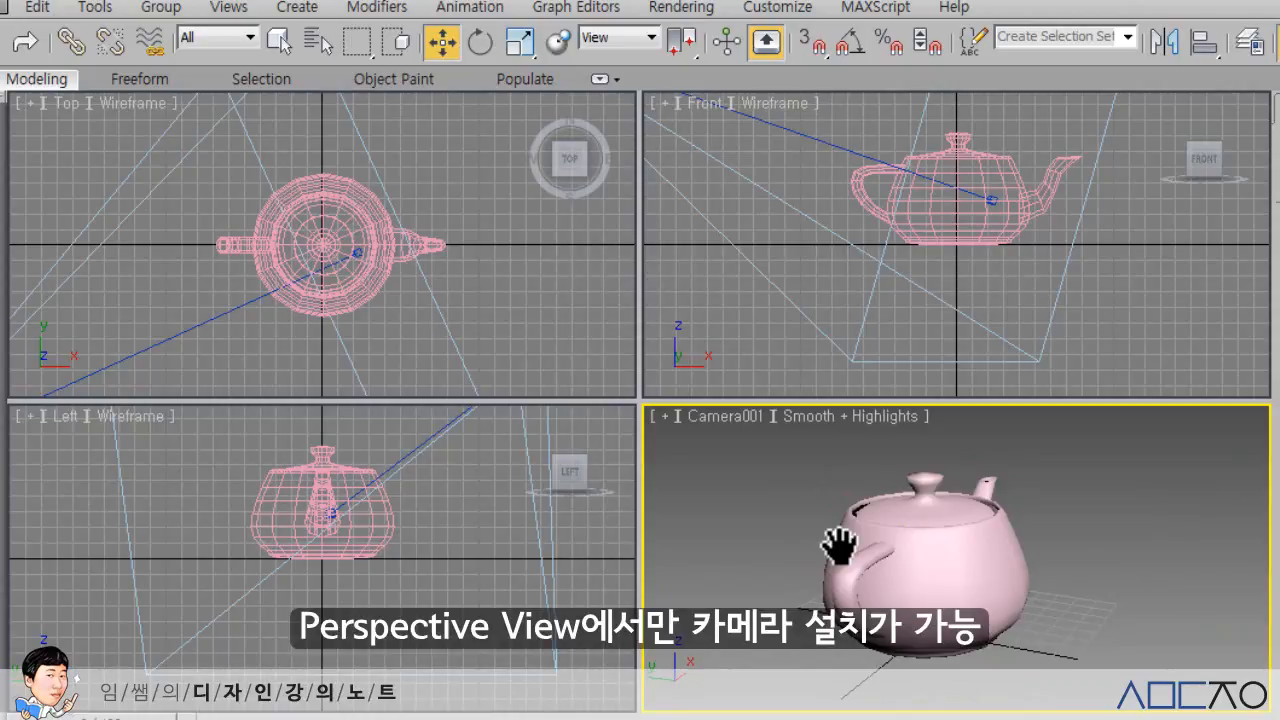
- Show safe frames in the camera viewport
left_click(741, 333)
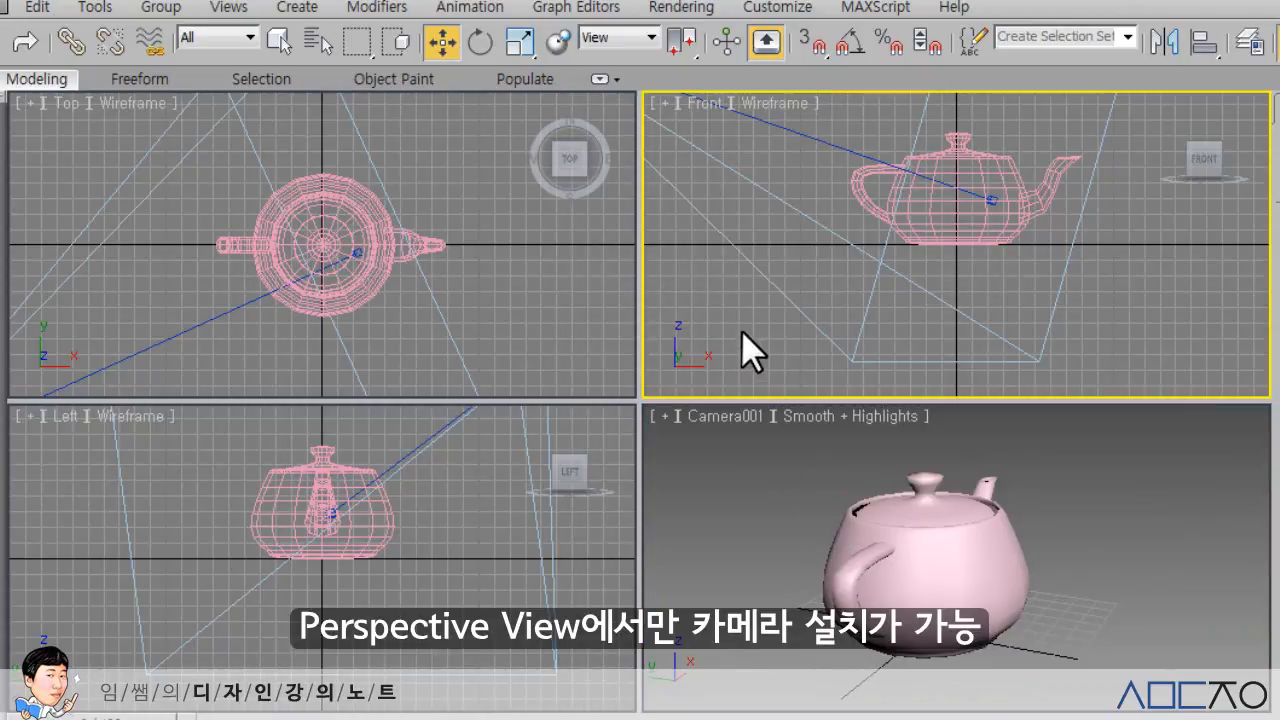
left_click(553, 300)
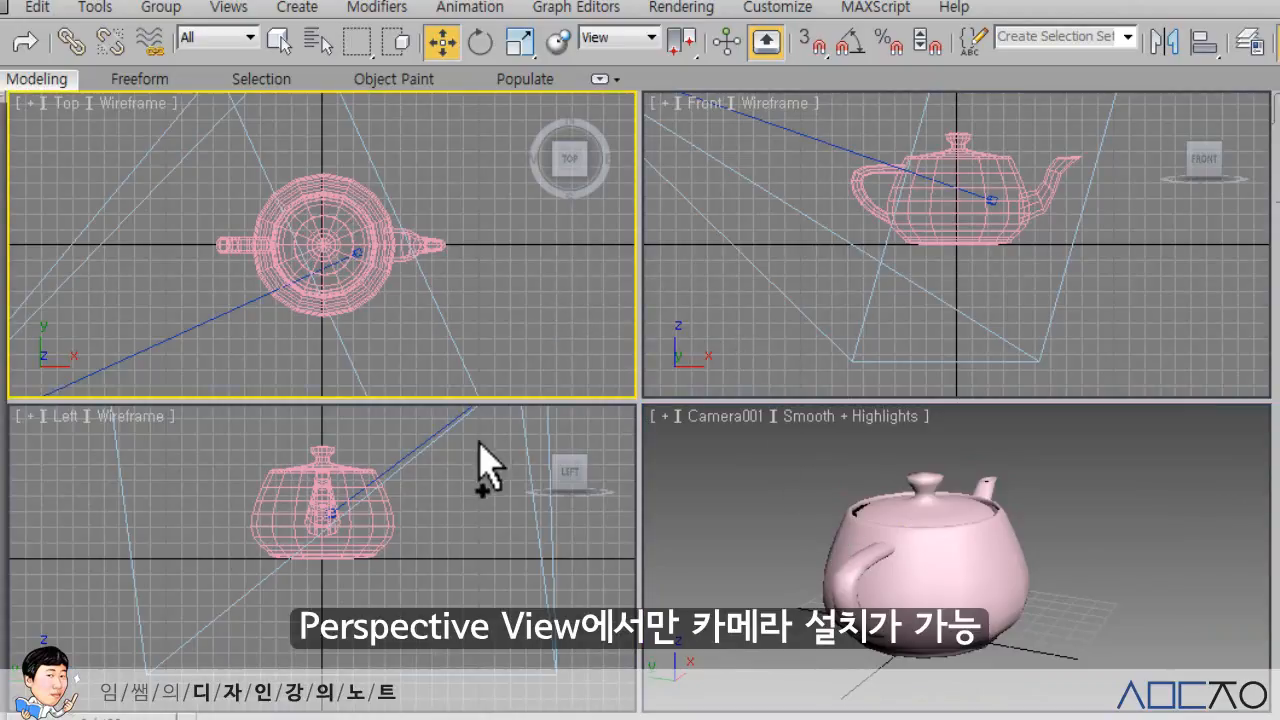
left_click(457, 485)
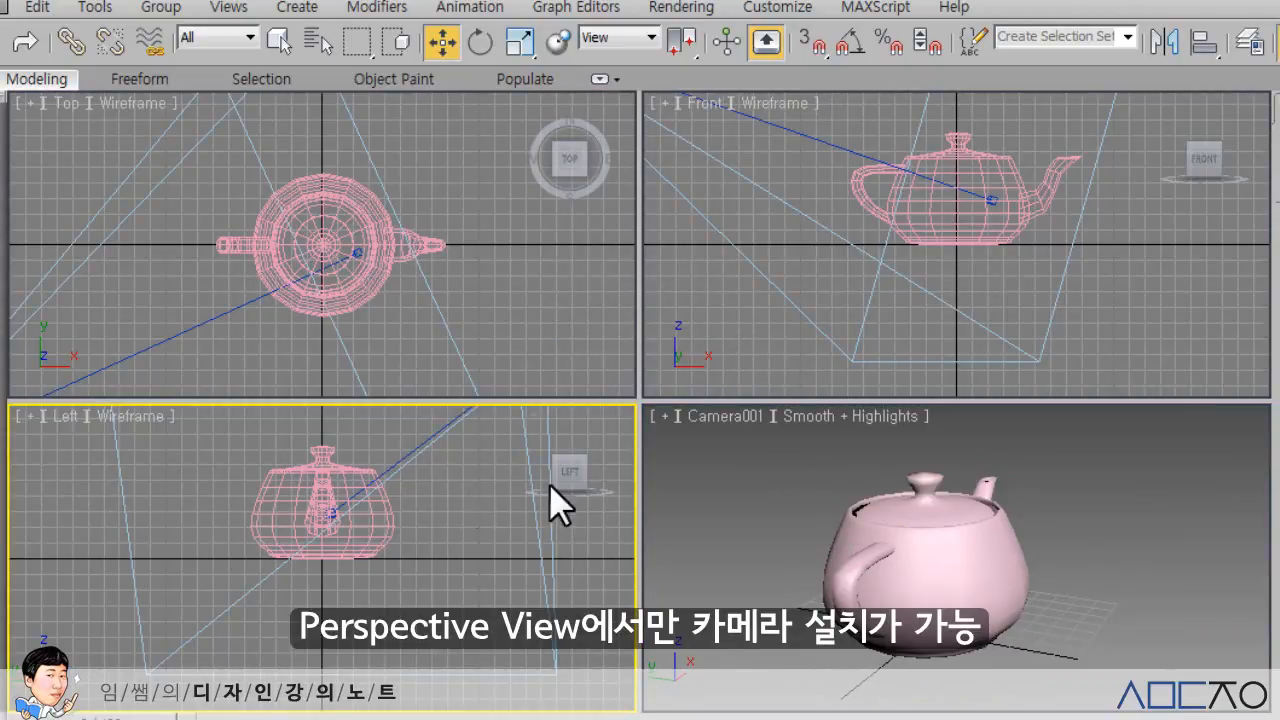
left_click(741, 495)
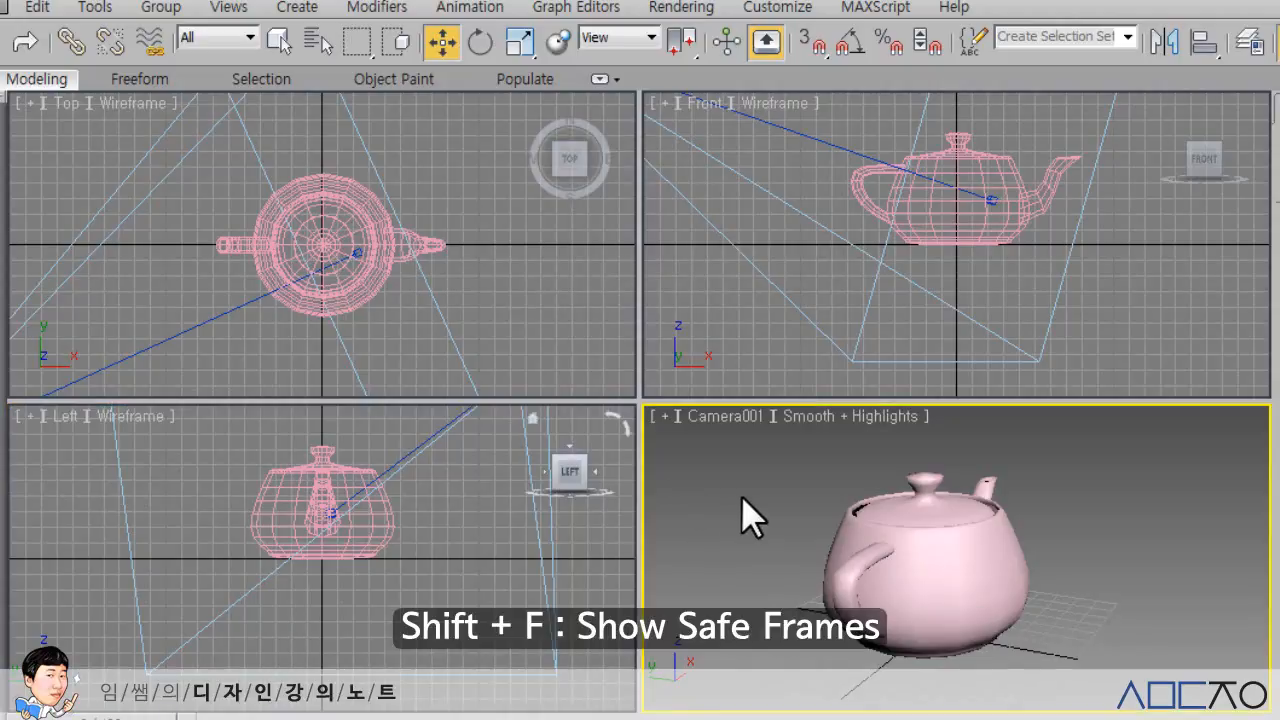
left_click(726, 418)
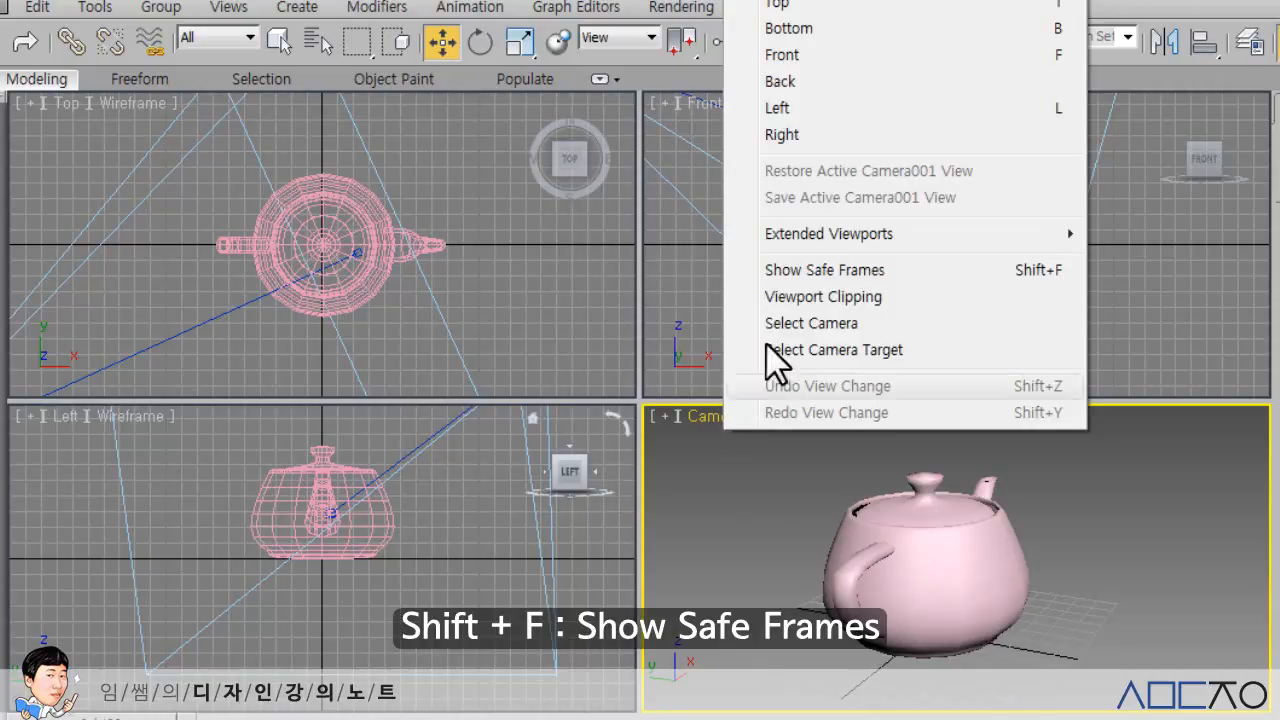
left_click(820, 272)
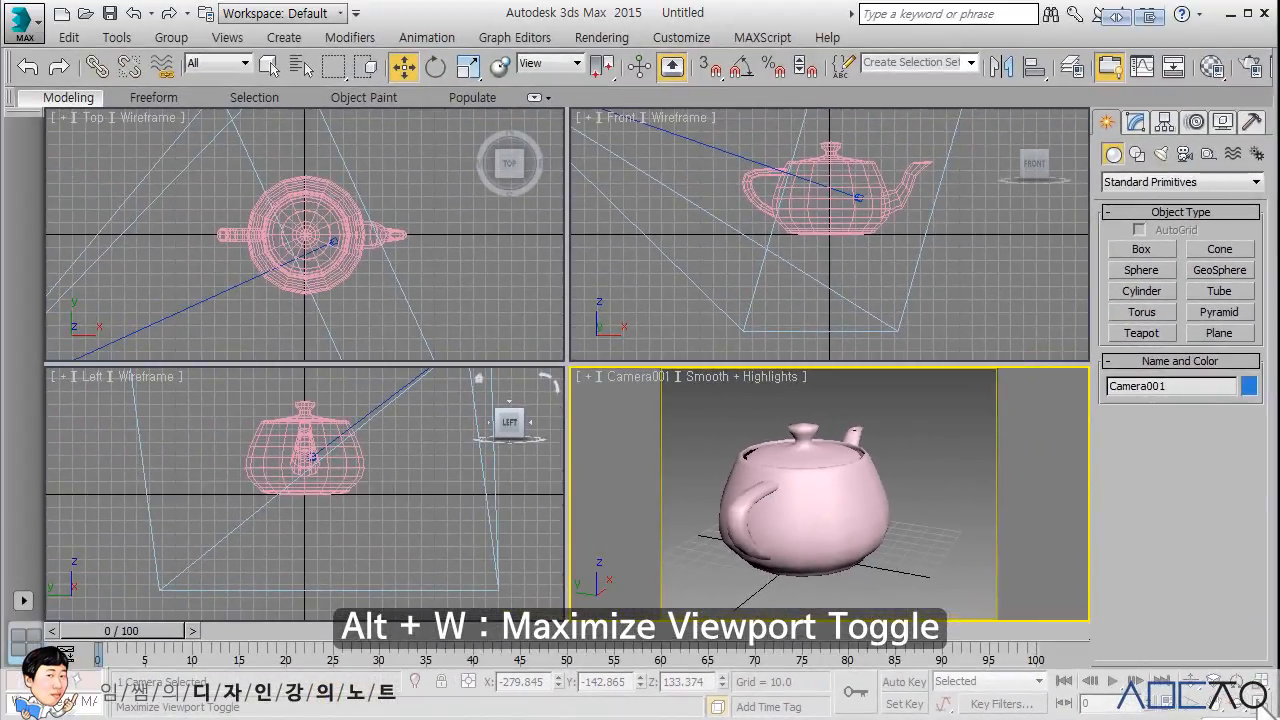
- Toggle the camera viewport repeatedly between maximized and the four-viewport layout, finishing with all four viewports shown
key("alt+w")
key("alt+w")
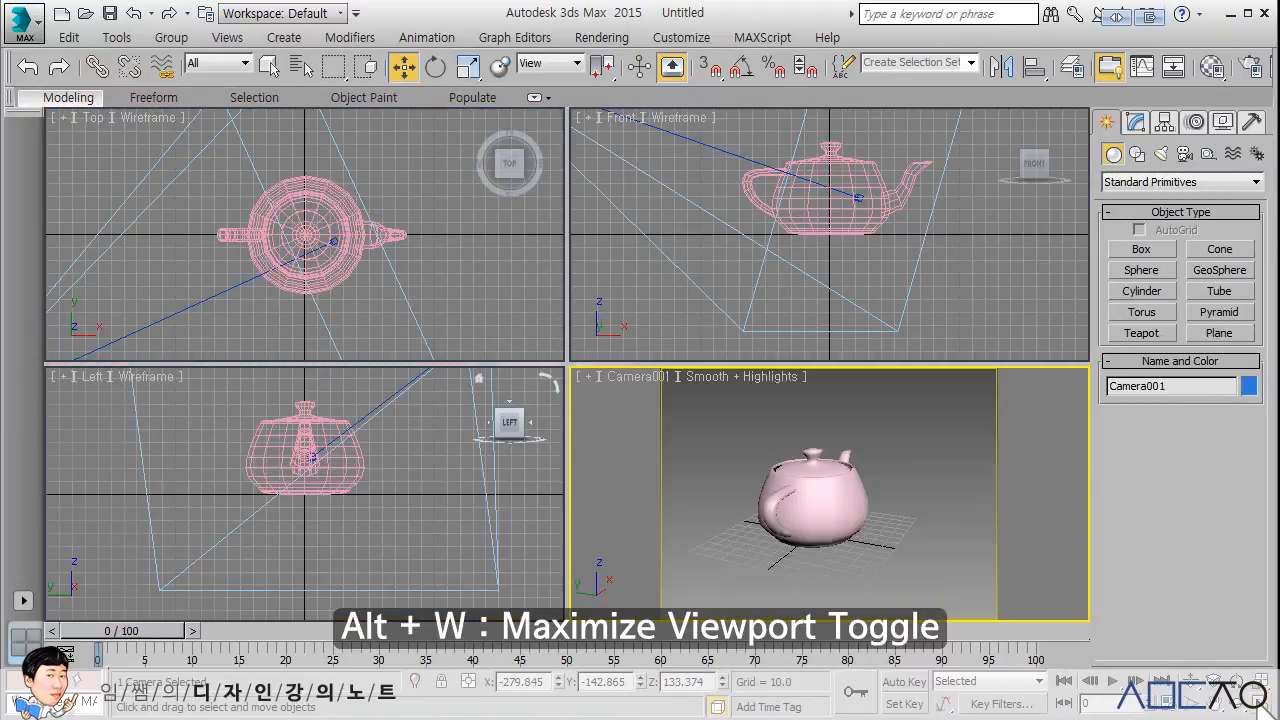
key("alt+w")
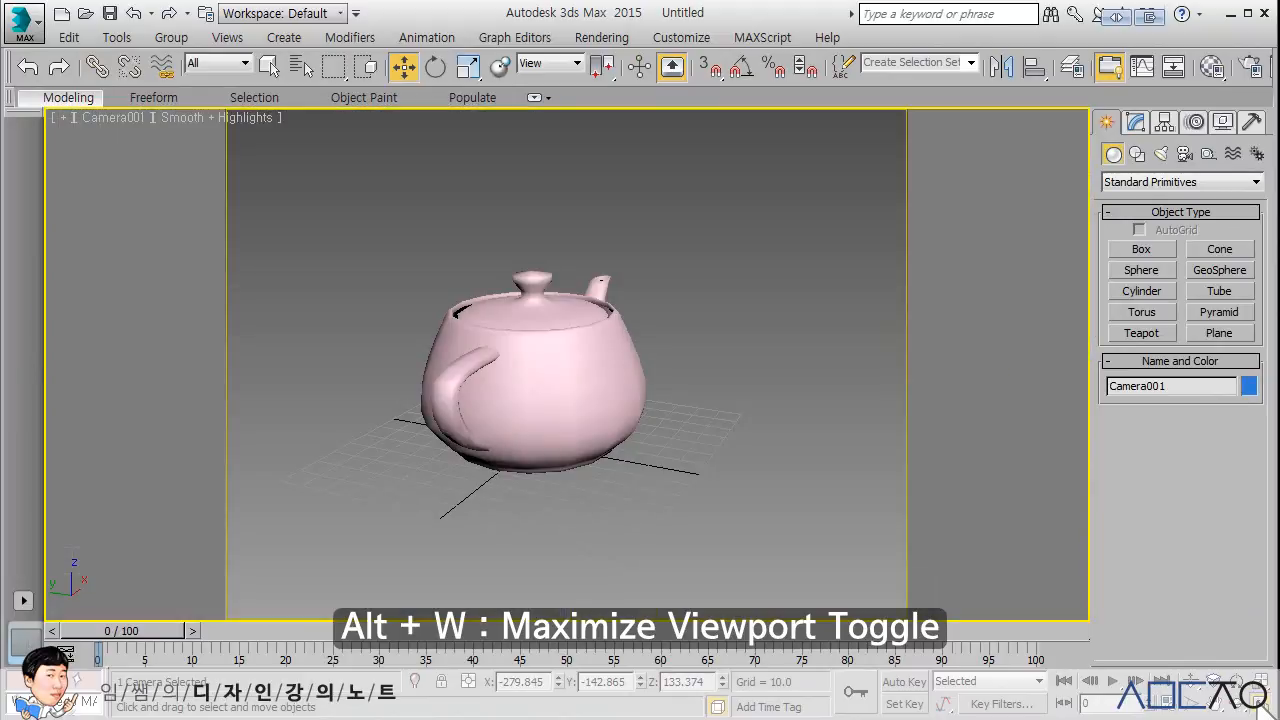
key("alt+w")
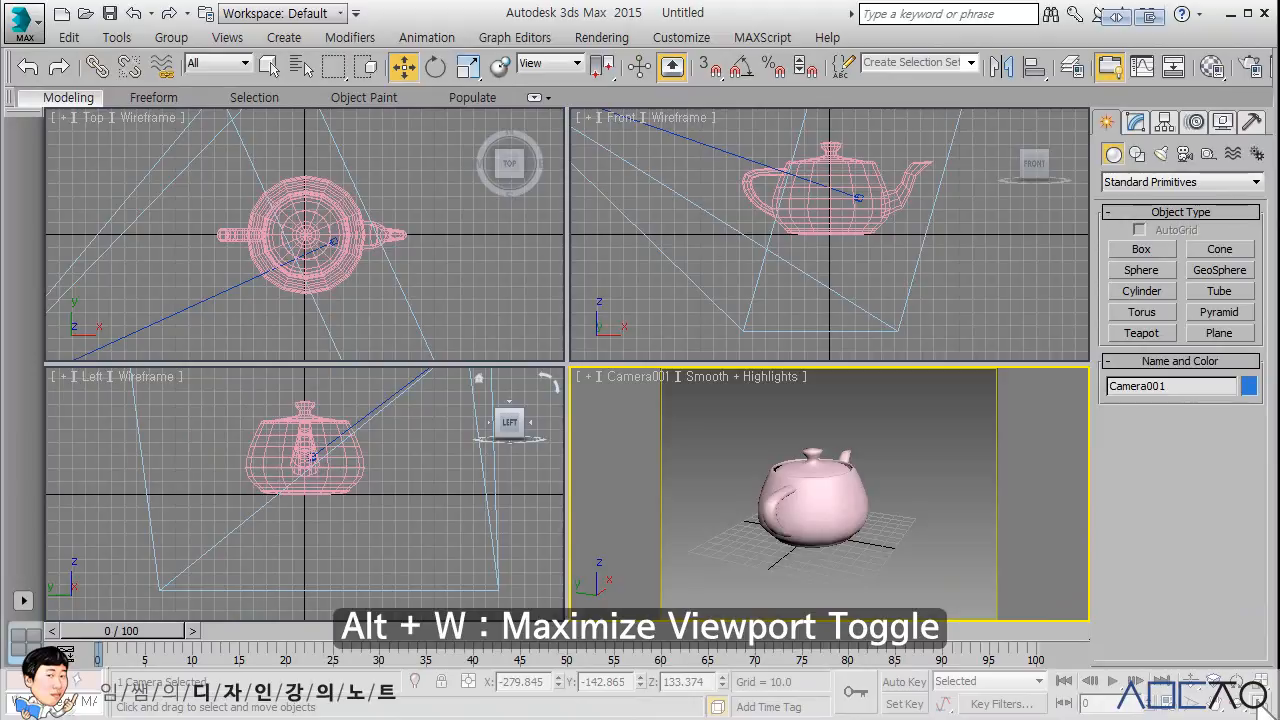
key("alt+w")
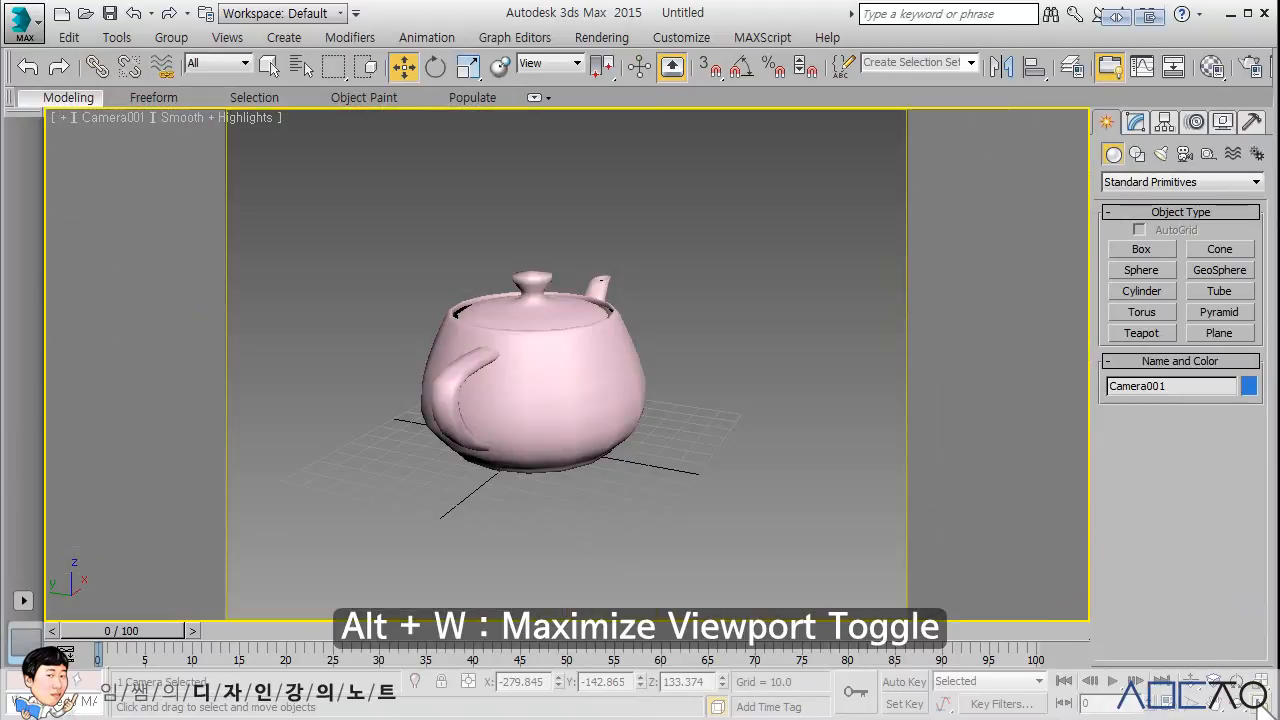
key("alt+w")
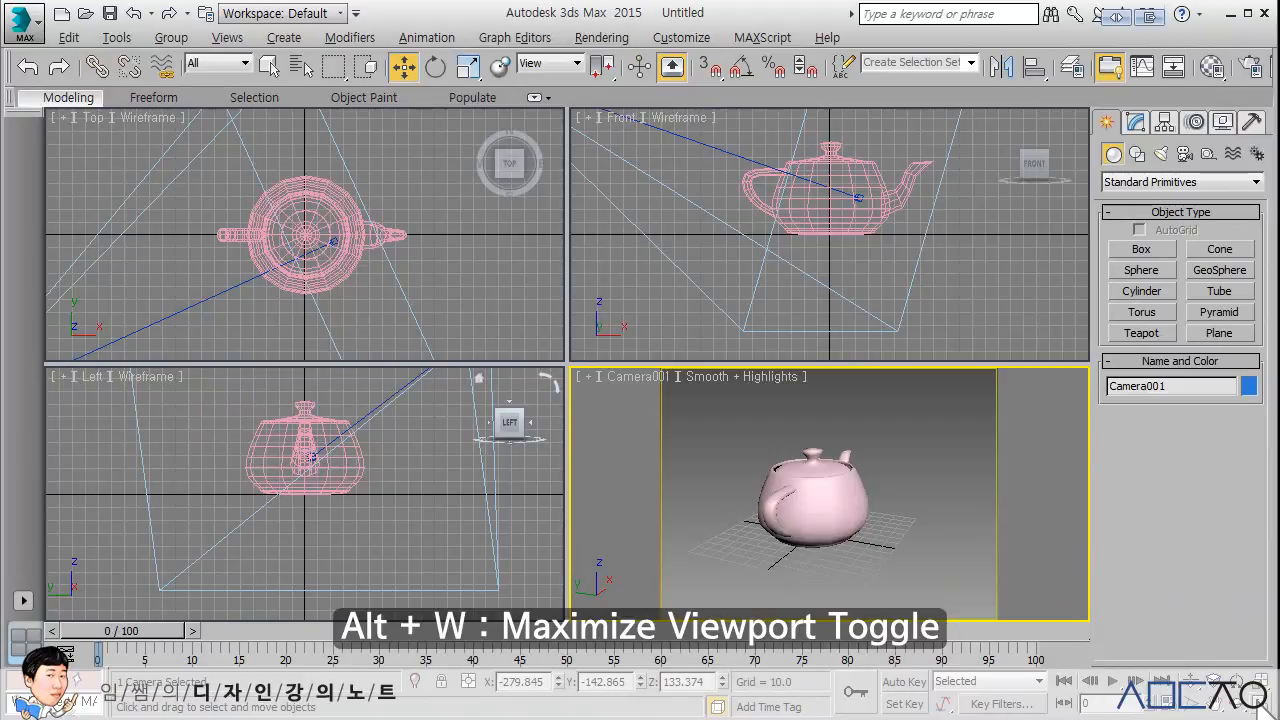
key("alt+w")
key("alt+w")
key("alt+w")
key("alt+w")
key("alt+w")
key("alt+w")
- Delete the camera from the scene
key("Delete")
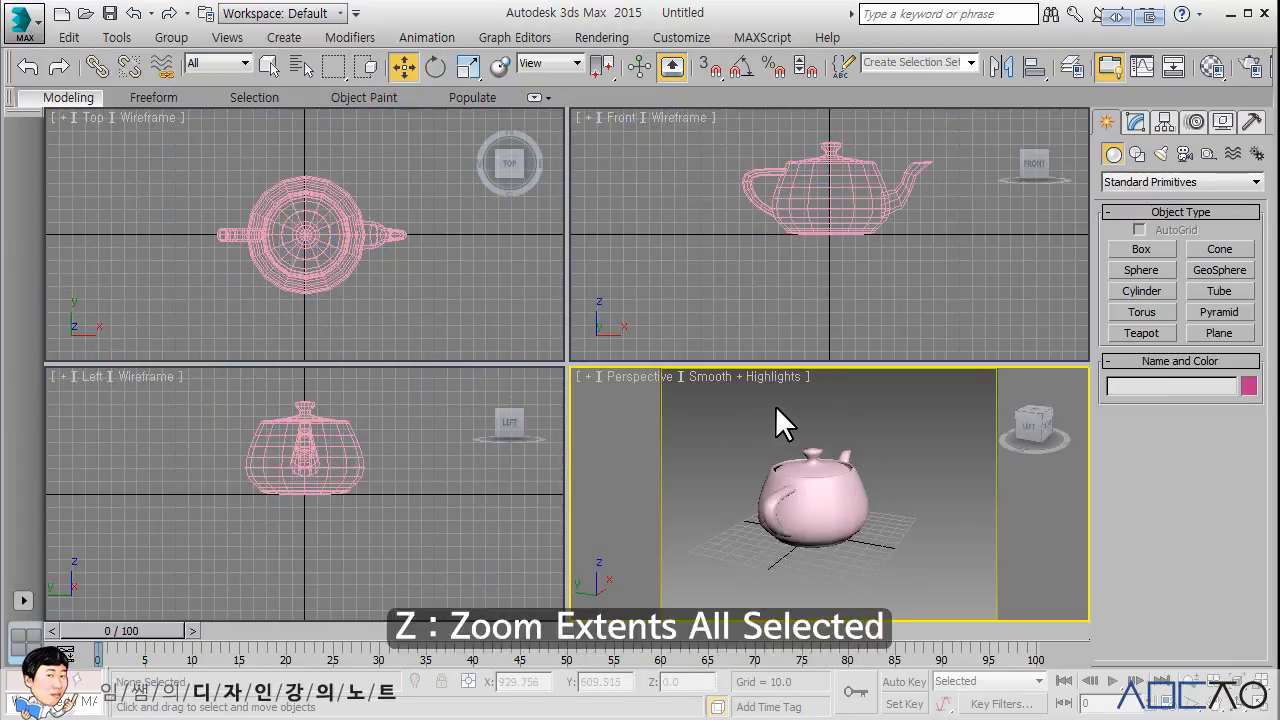
- Zoom the Perspective, Front, Top and Left viewports one by one to the teapot's extents
key("z")
left_click(748, 288)
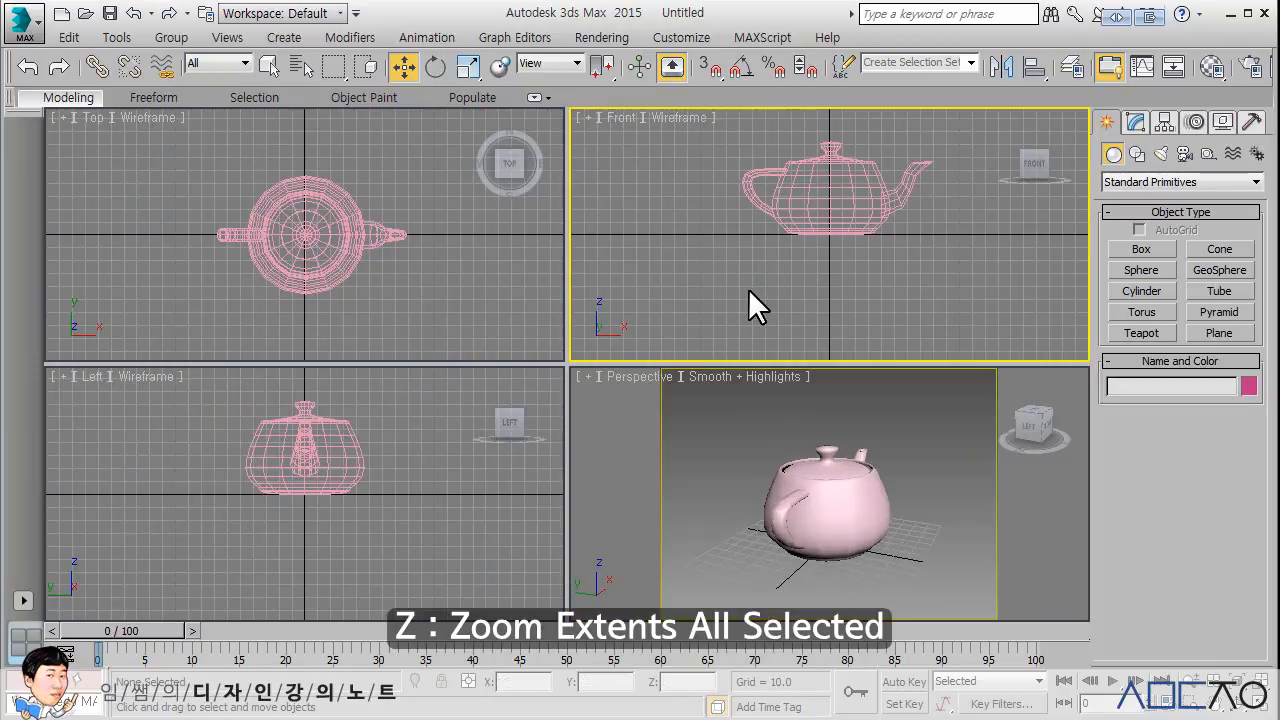
key("z")
left_click(507, 304)
key("z")
left_click(420, 411)
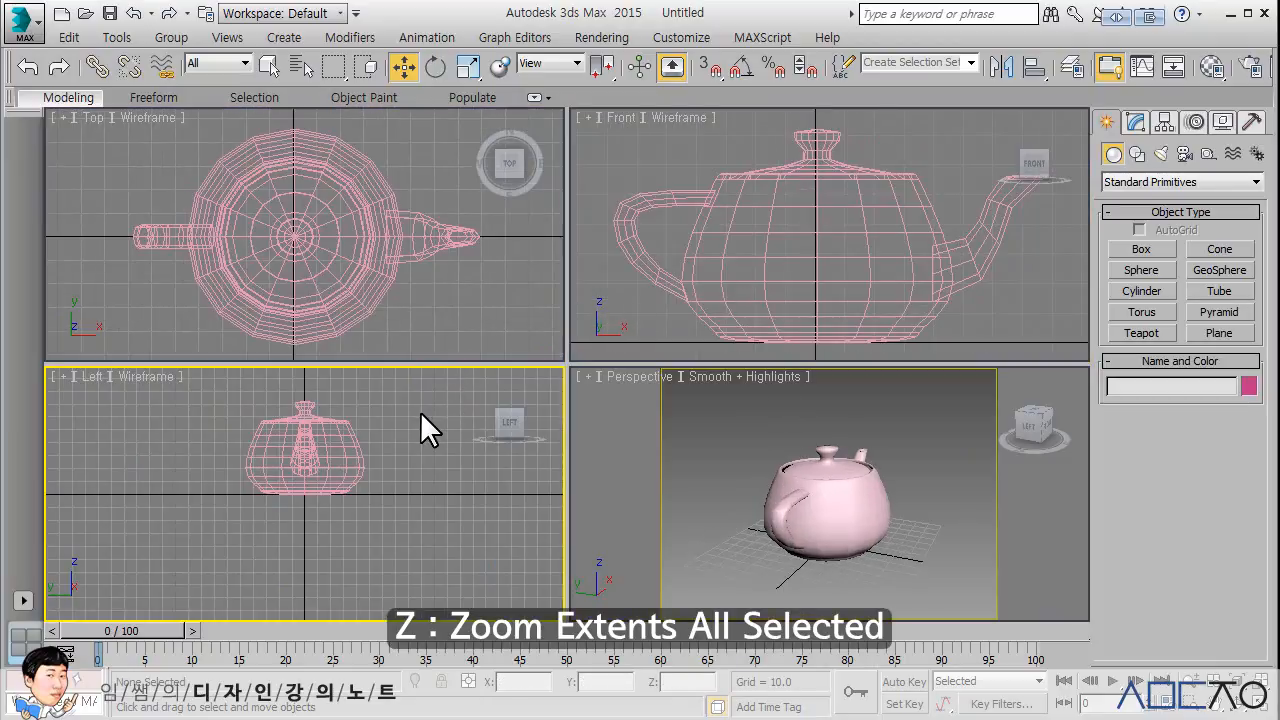
key("z")
- Pan and zoom out the individual viewports, and refit the teapot in all four at once with Zoom Extents All
middle_click_drag(454, 313, 453, 287)
scroll(453, 290, "down", 5)
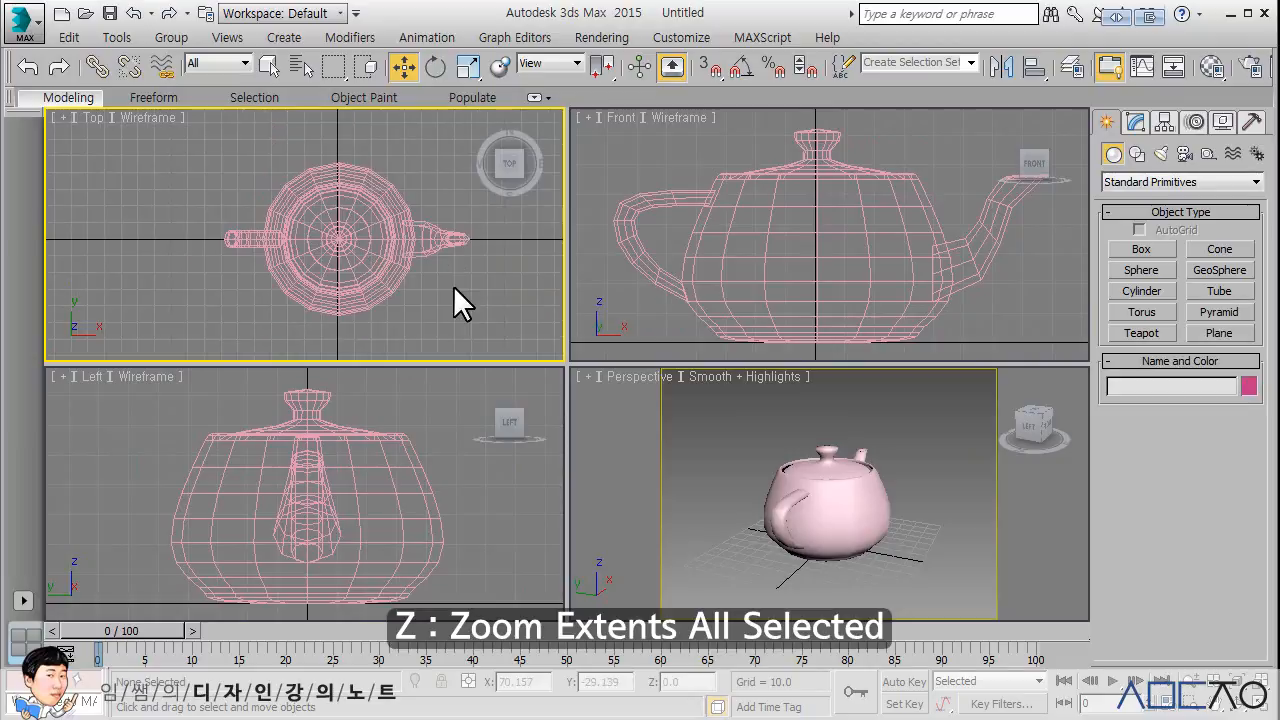
scroll(725, 266, "down", 6)
middle_click_drag(738, 390, 747, 436)
middle_click_drag(379, 407, 365, 430)
scroll(381, 423, "down", 4)
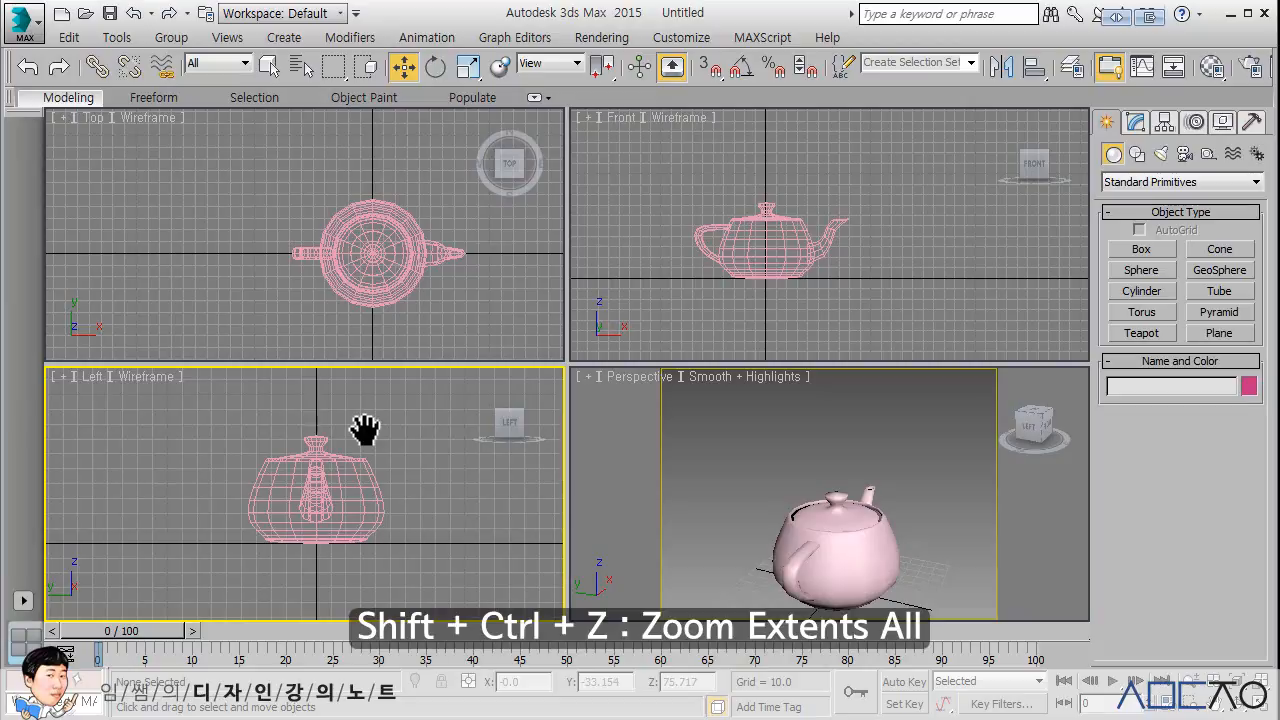
key("ctrl+shift+z")
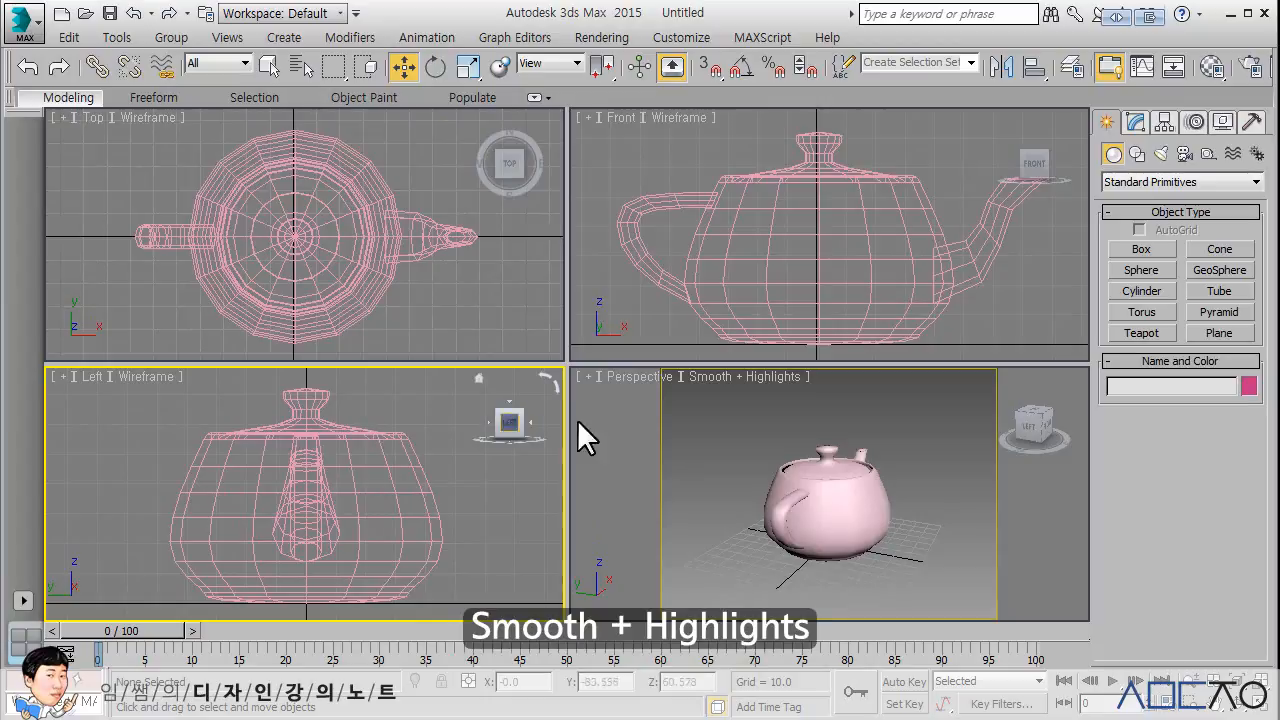
- Toggle the Front viewport repeatedly between Wireframe and Smooth + Highlights shading, finishing with Smooth + Highlights
left_click(733, 388)
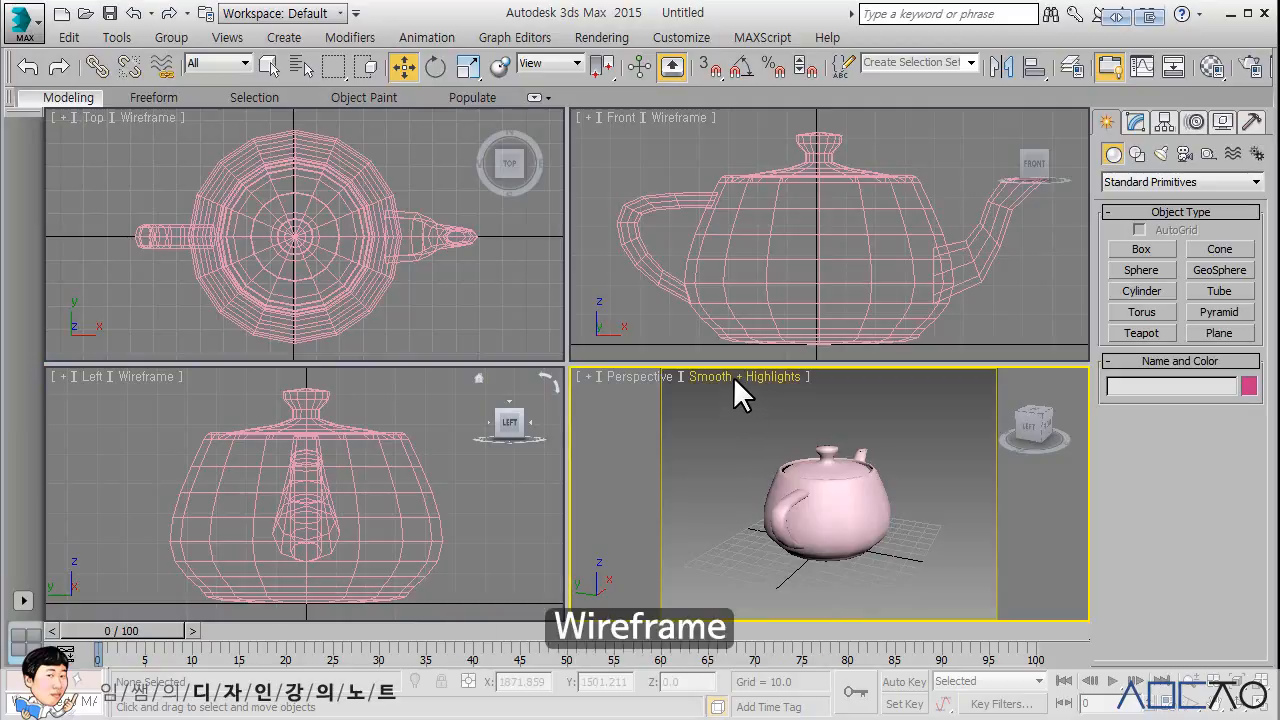
left_click(662, 131)
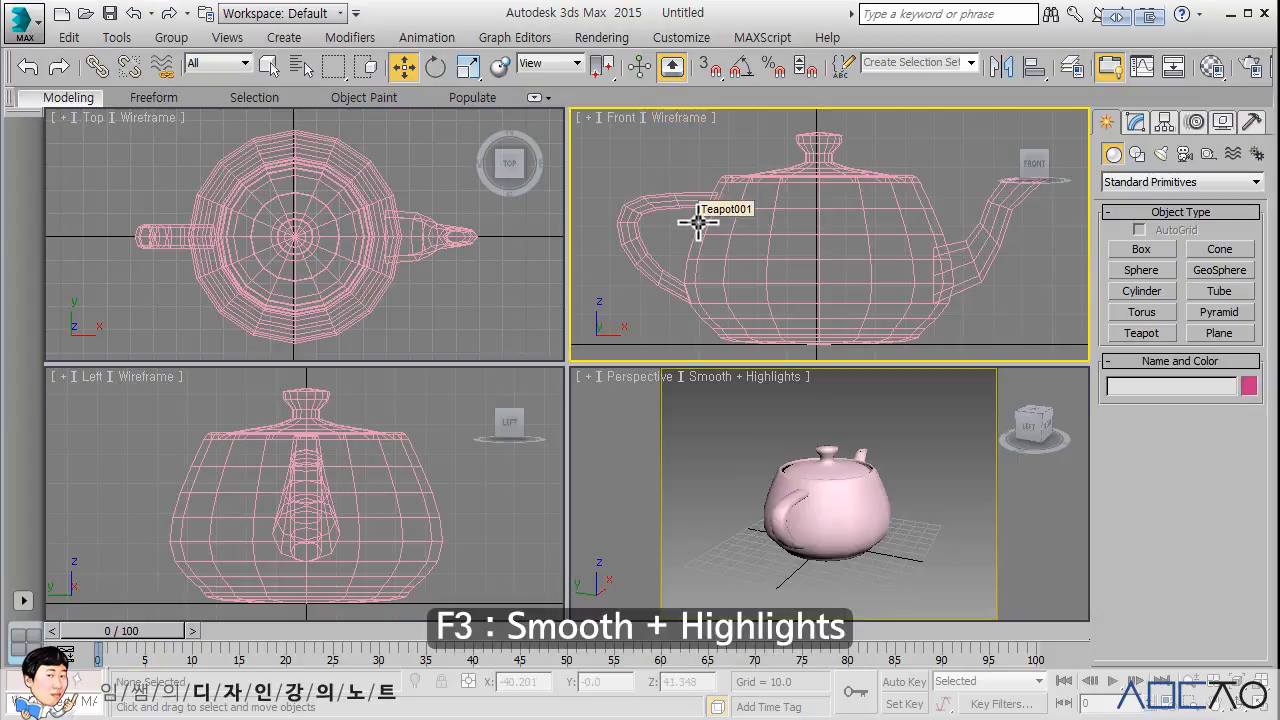
key("F3")
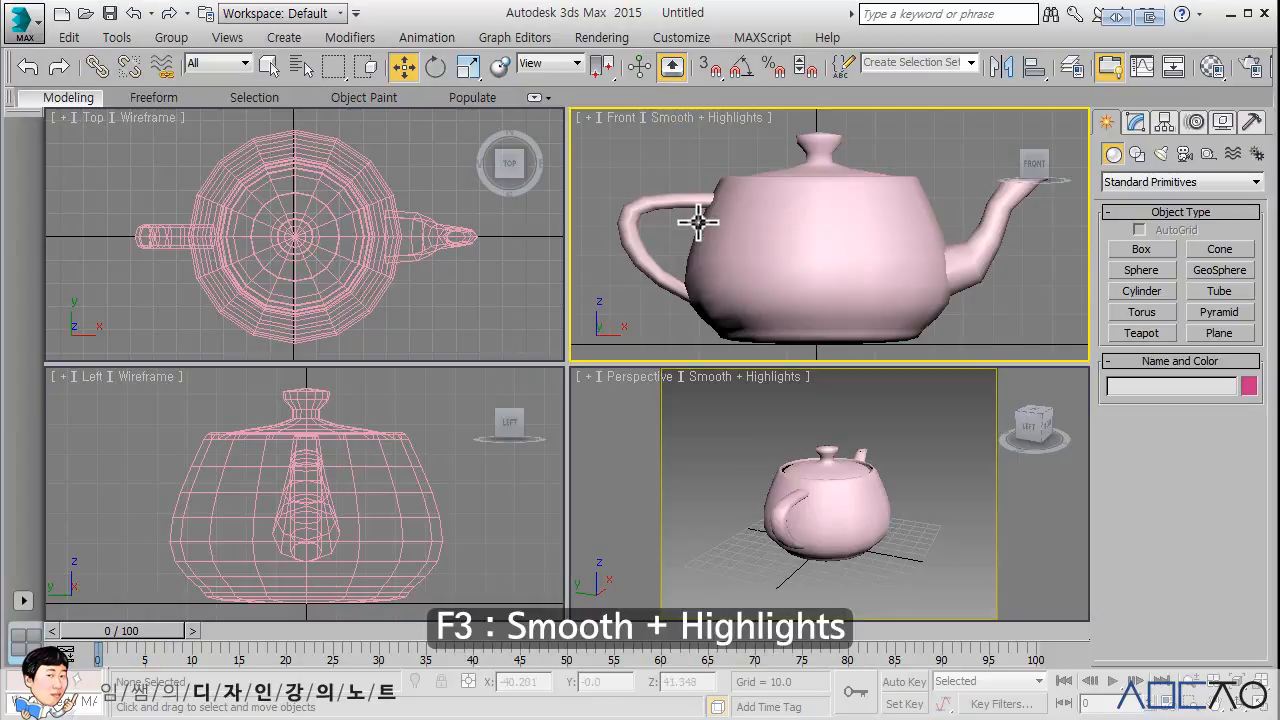
key("F3")
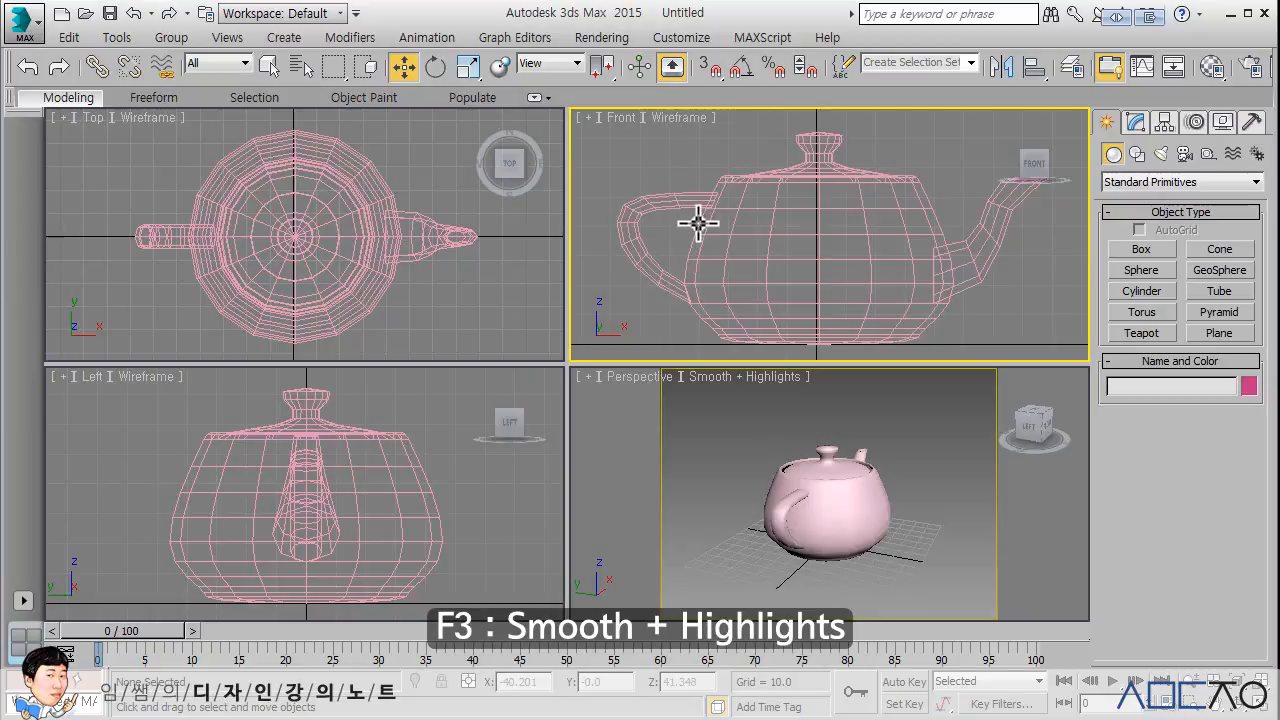
key("F3")
key("F3")
key("F3")
key("F3")
key("F3")
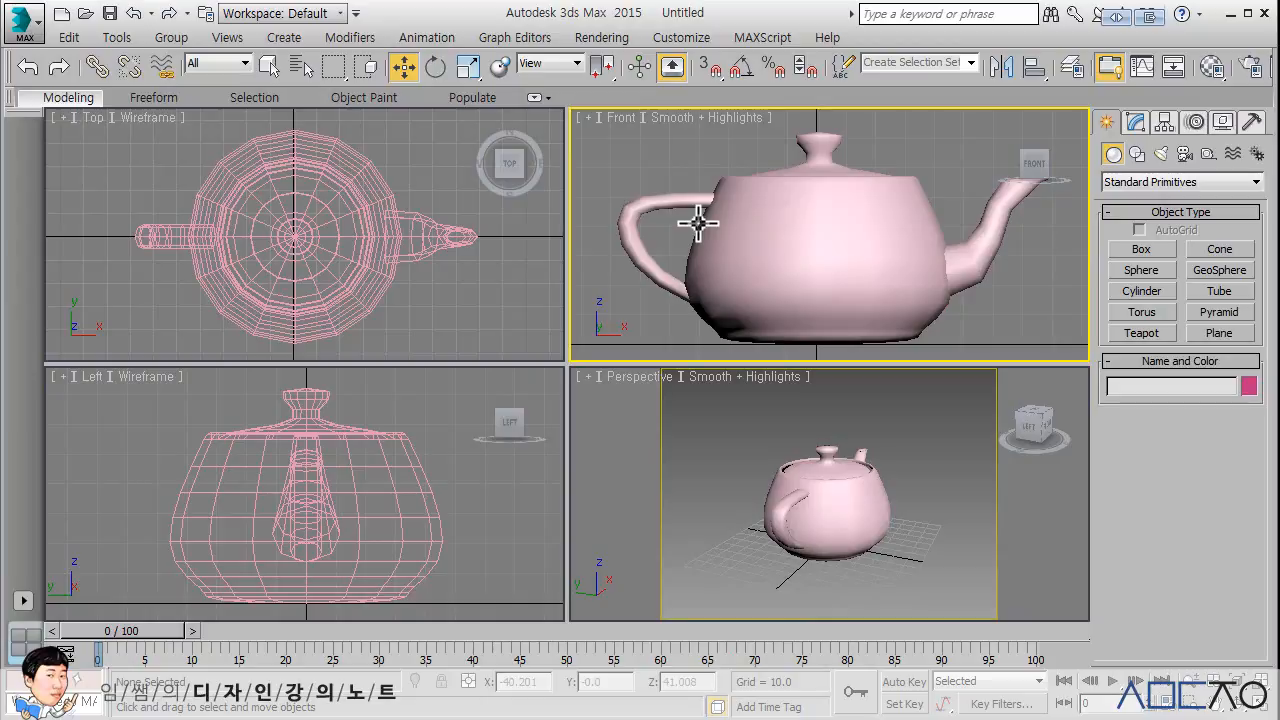
- Toggle Edged Faces on and off repeatedly in the Front viewport, finishing with Edged Faces on
key("F4")
key("F4")
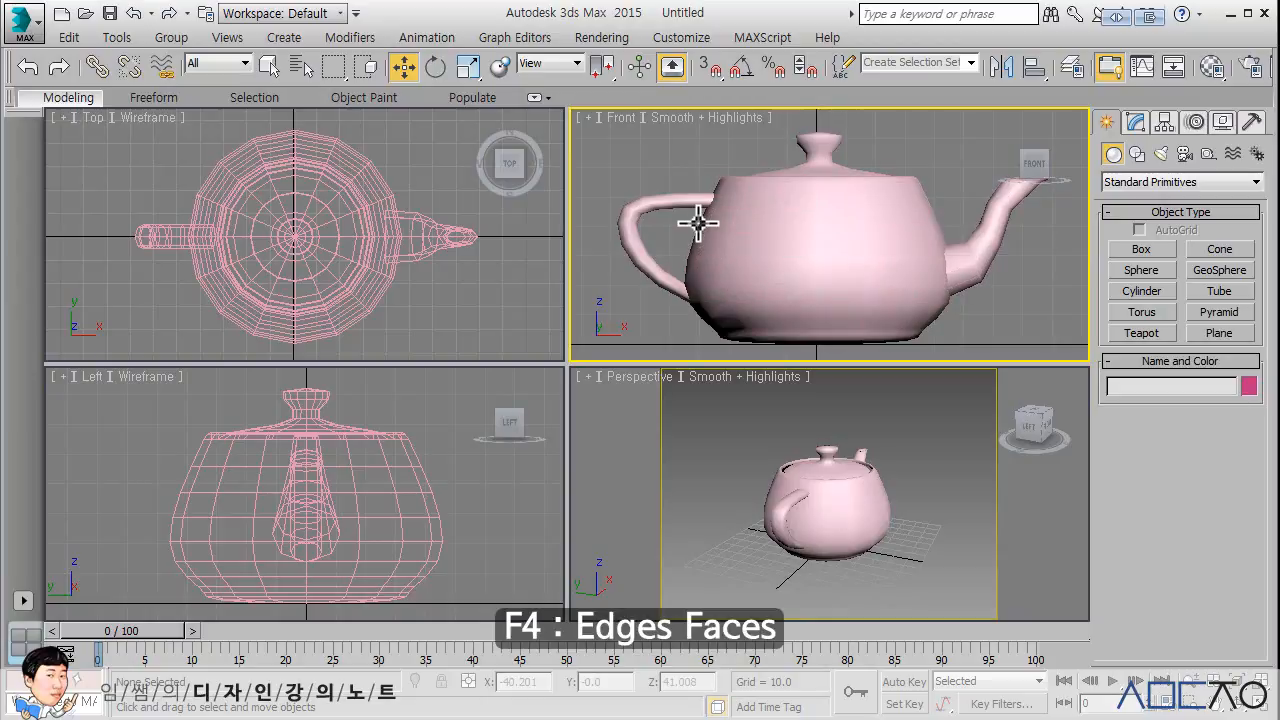
key("F4")
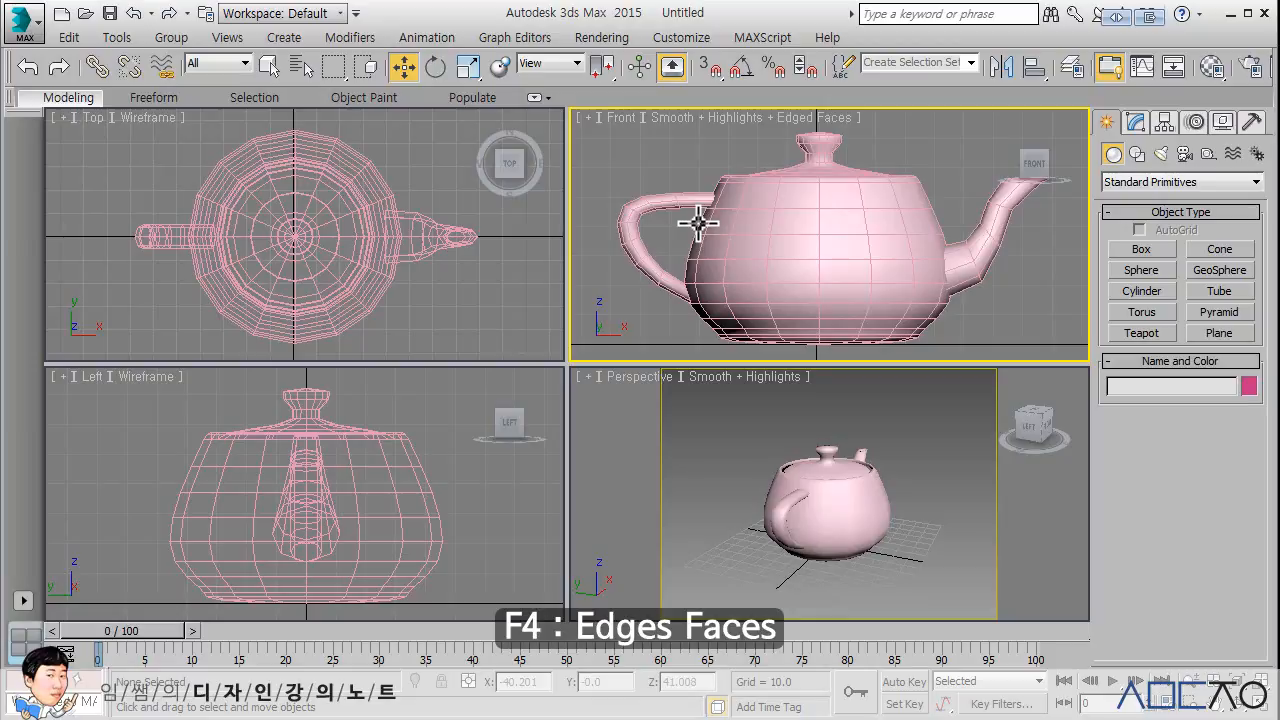
key("F4")
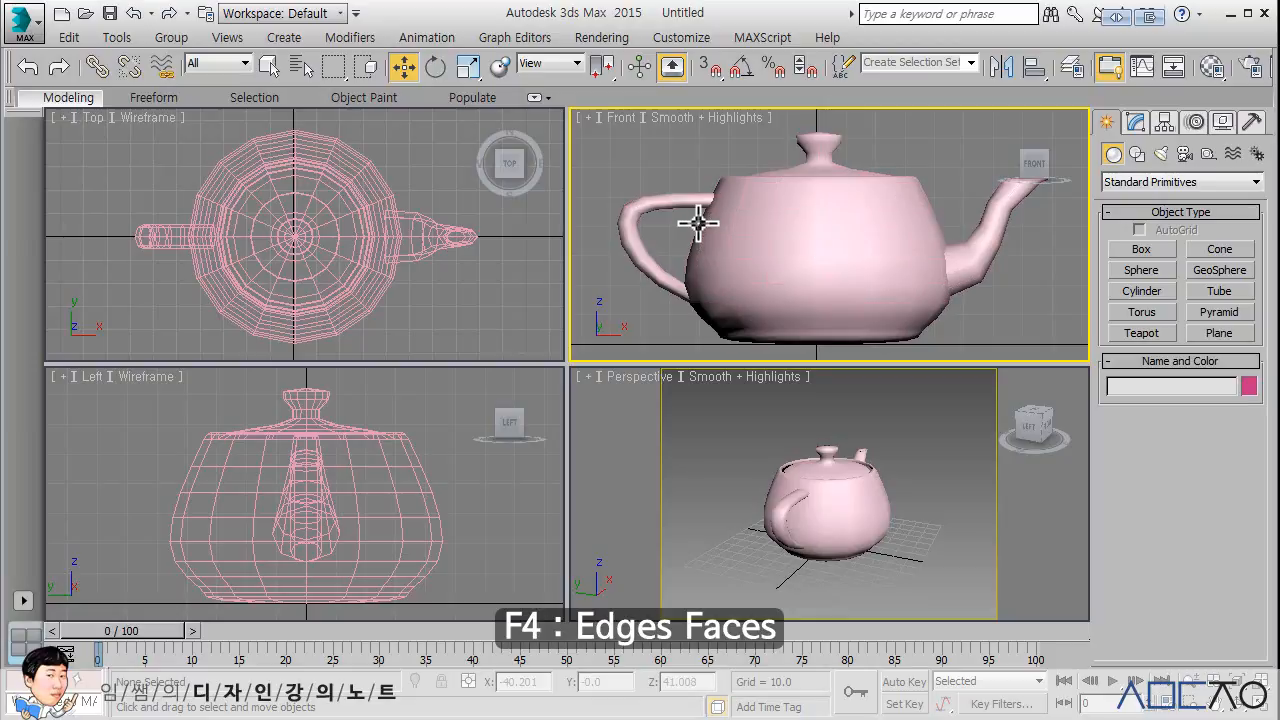
key("F4")
key("F4")
key("F4")
key("F4")
key("F4")
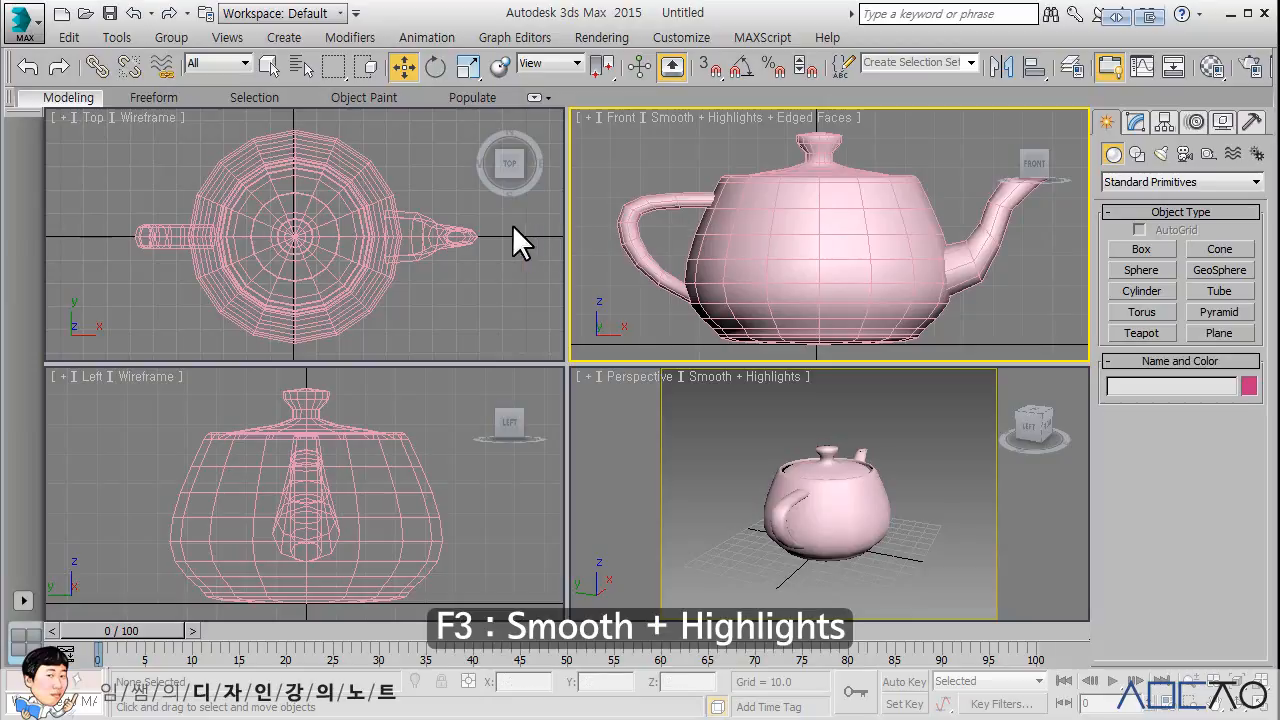
- Switch the Top and Left viewports to Smooth + Highlights shading
left_click(460, 262)
key("F3")
left_click(392, 407)
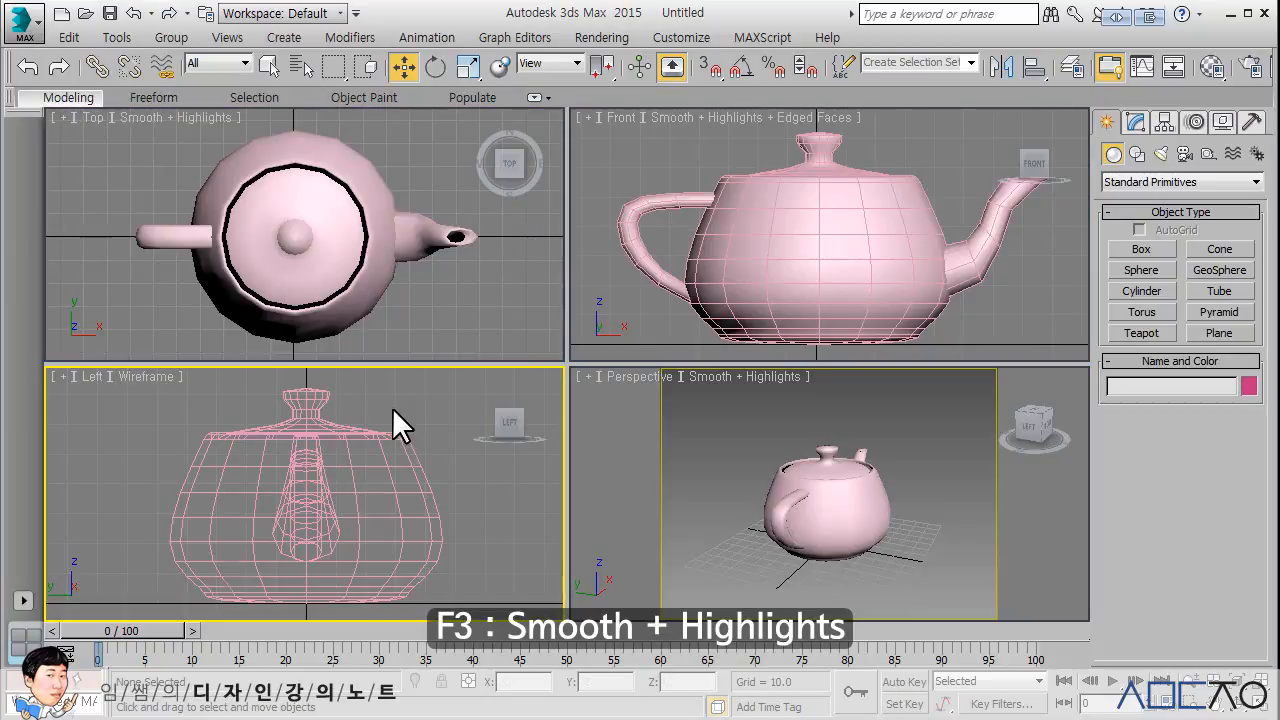
key("F3")
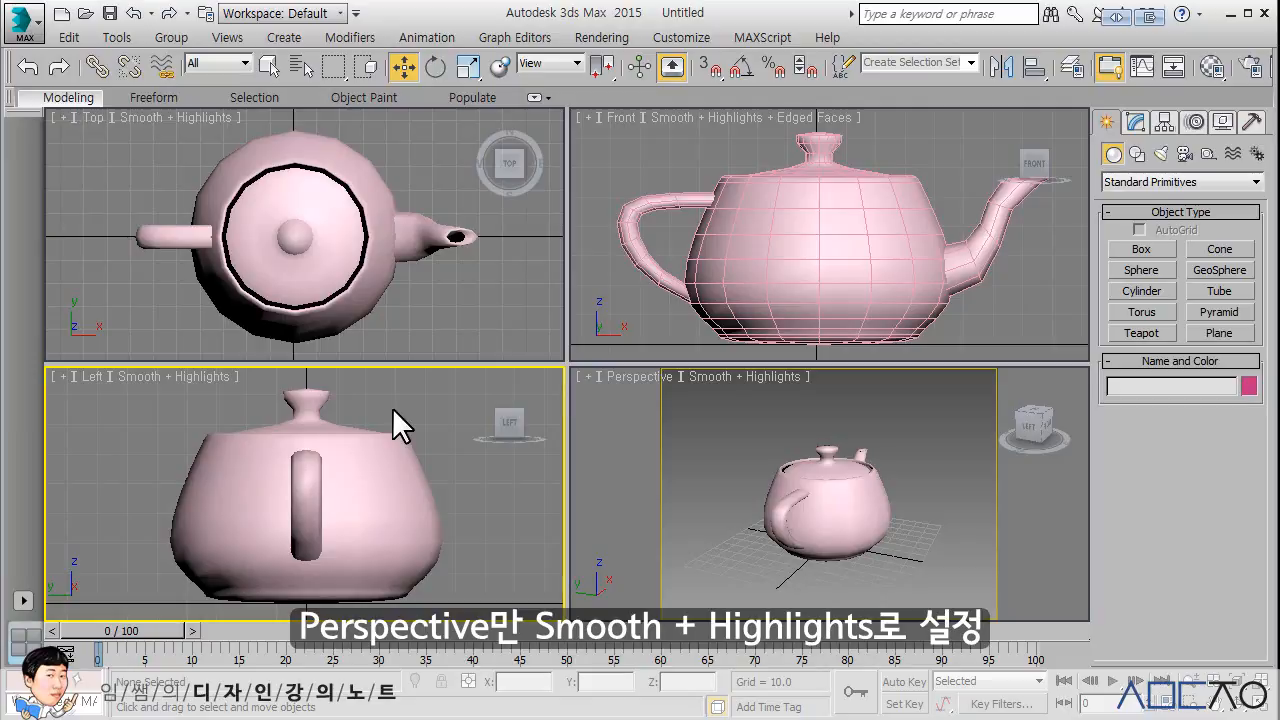
- Return the Front, Top and Left viewports to Wireframe, keeping only Perspective in Smooth + Highlights
left_click(703, 421)
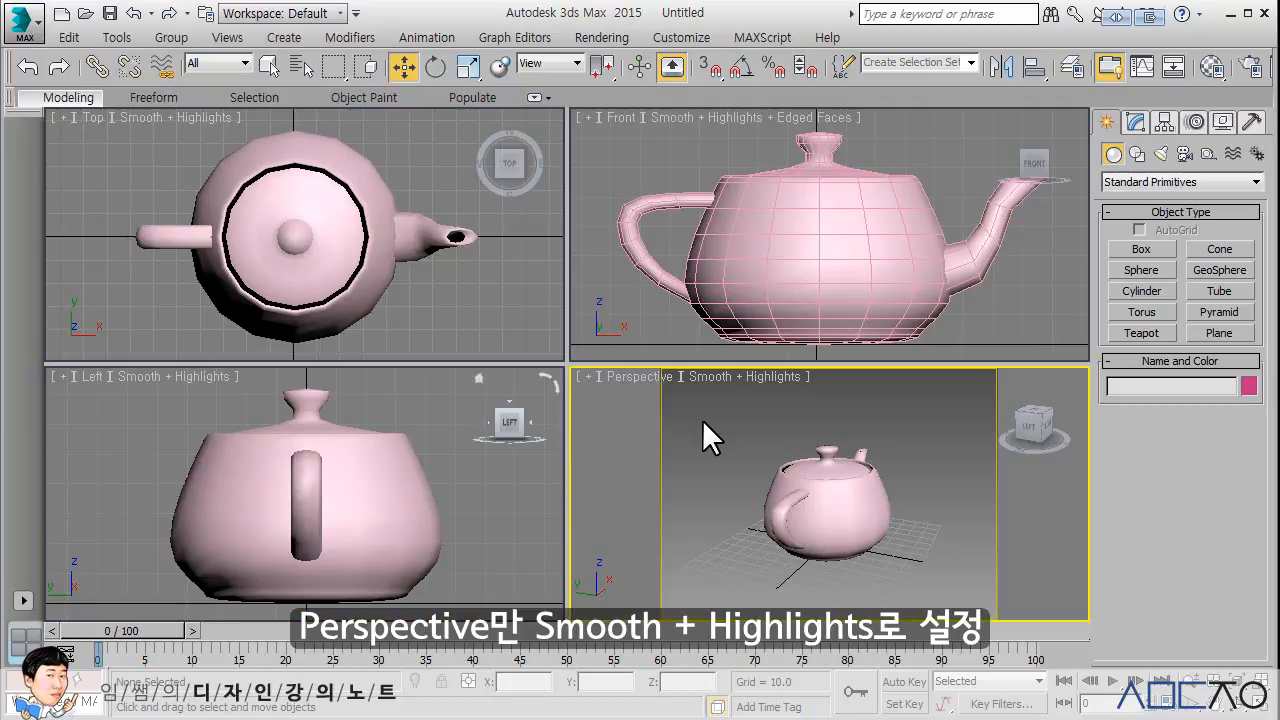
left_click(650, 319)
key("F3")
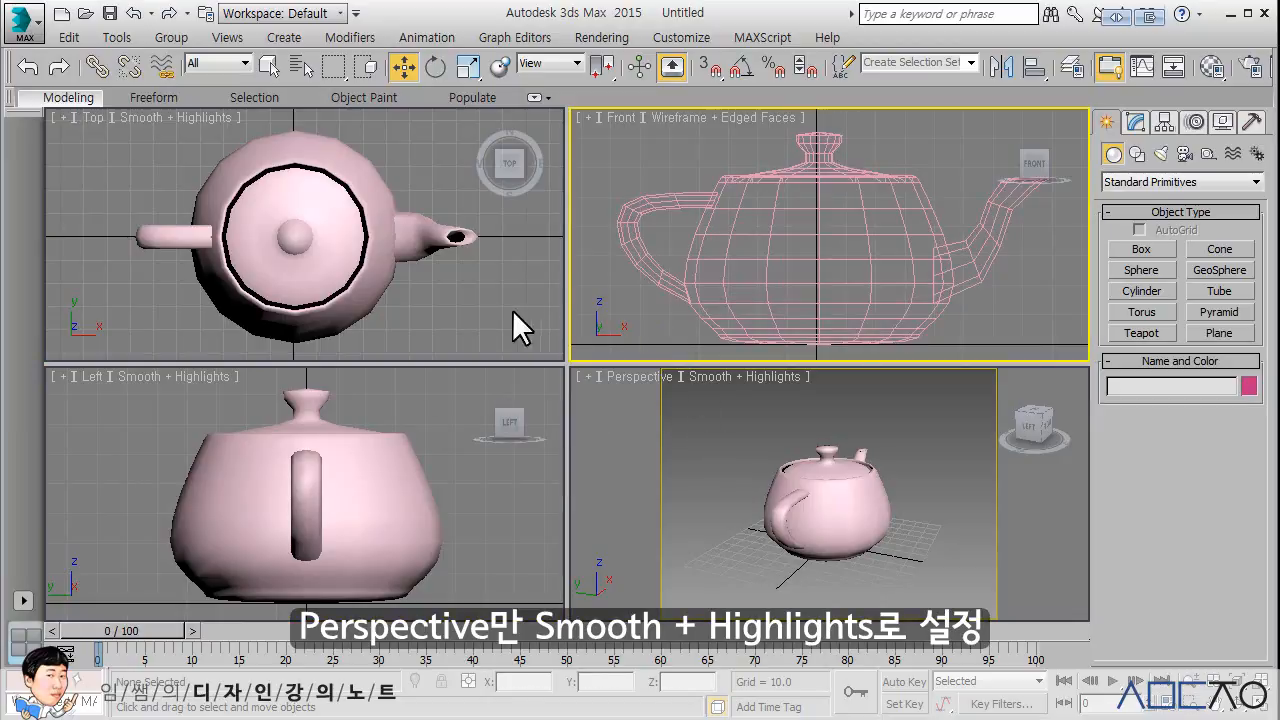
left_click(512, 309)
key("F3")
left_click(426, 401)
key("F3")
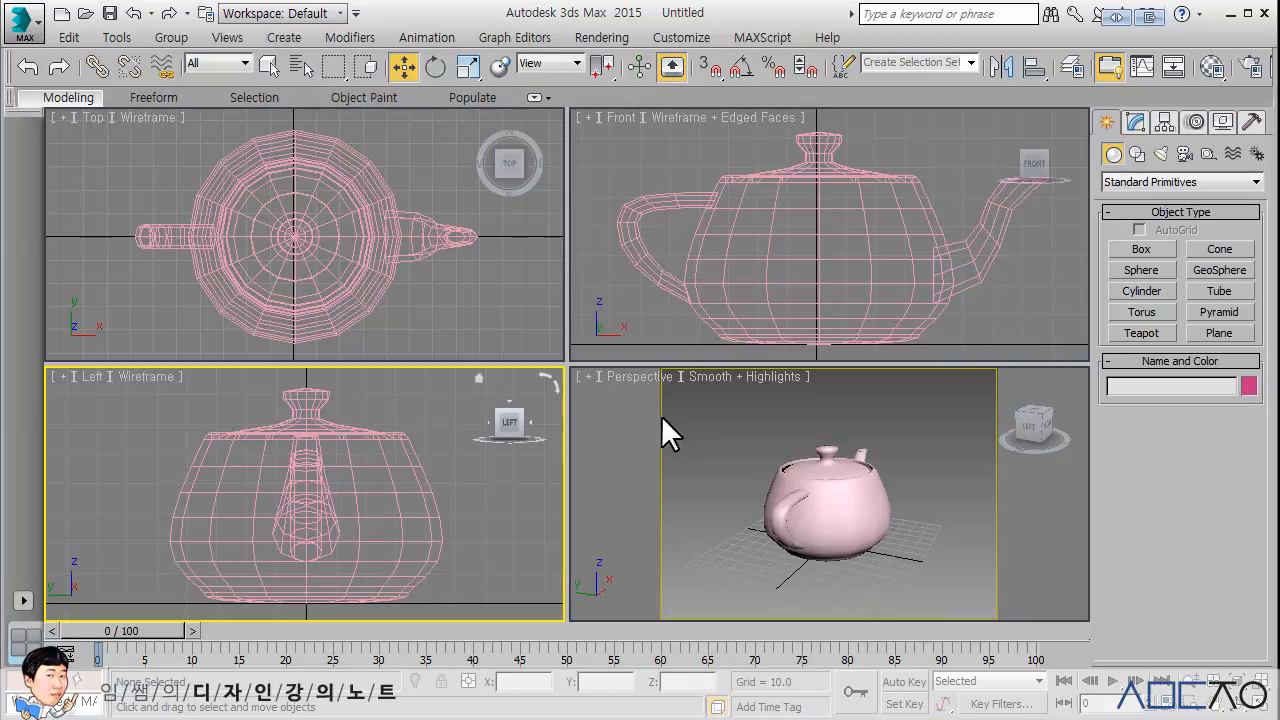
- Turn on Edged Faces for the teapot in the Perspective viewport
left_click(691, 417)
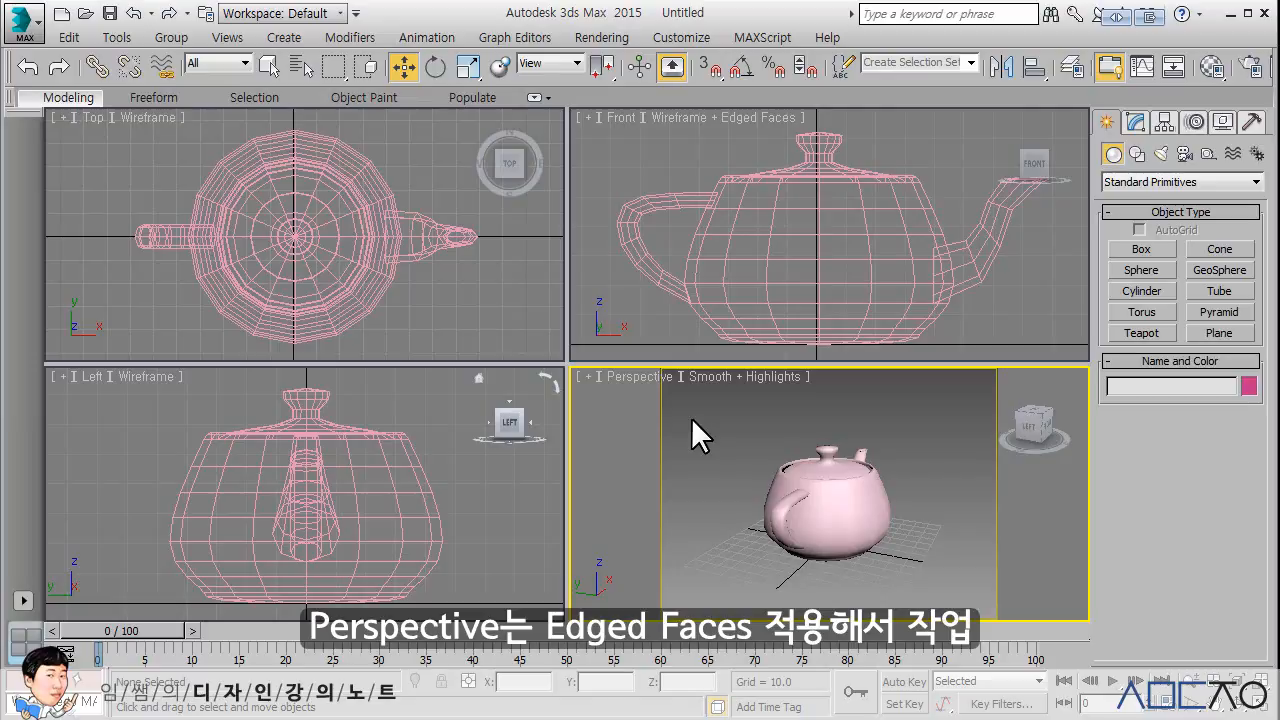
key("F4")
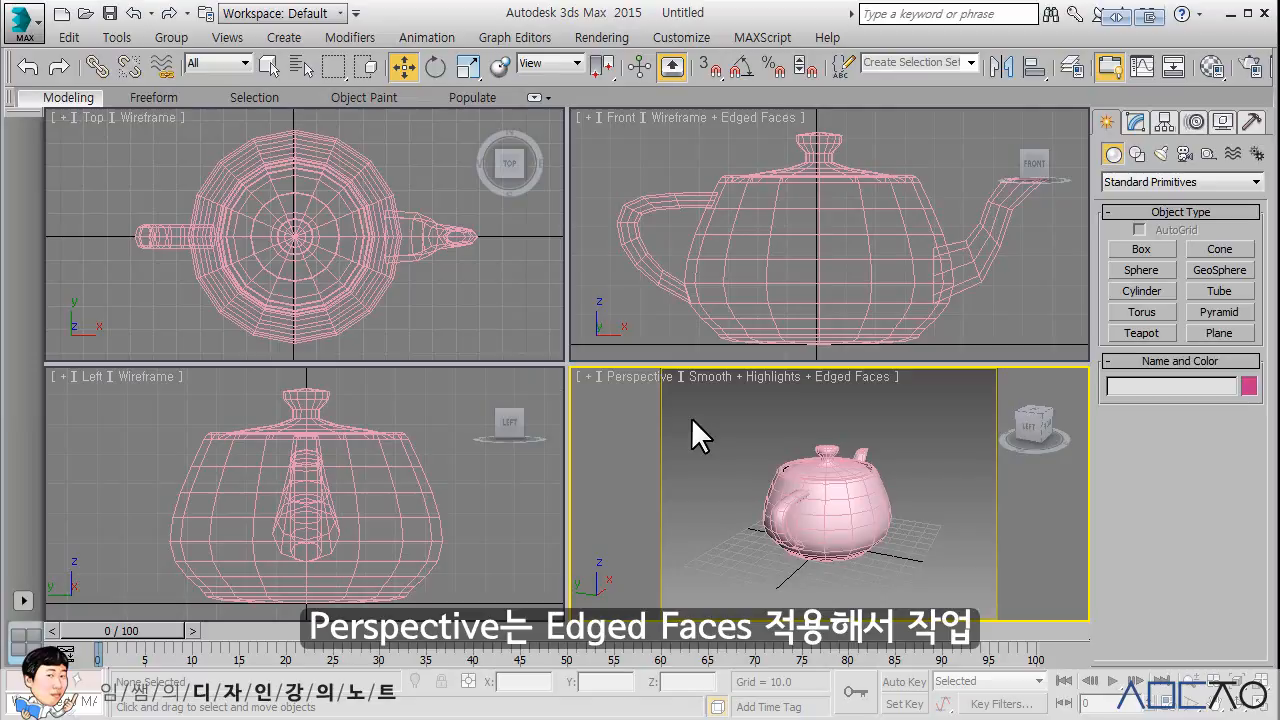
key("z")
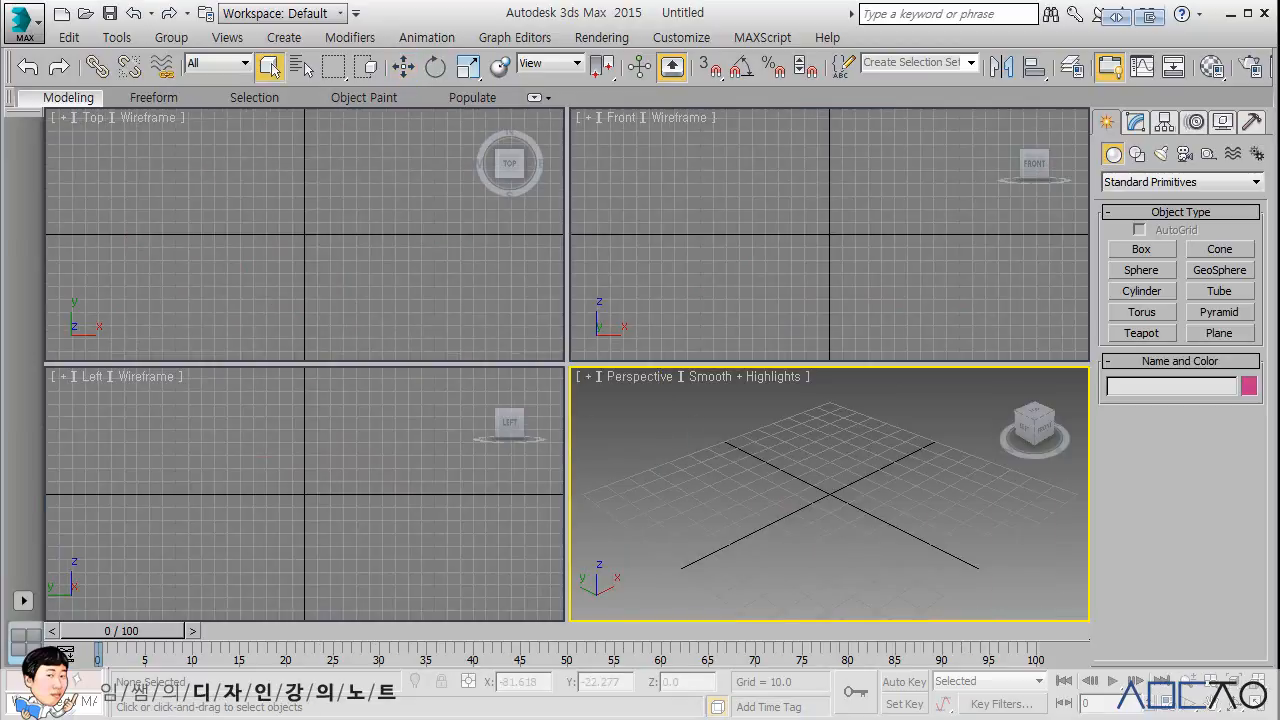
- In the Top viewport, create a teapot of about 26 radius and a cylinder of about 23 radius and 17 height beside it
left_click(1141, 333)
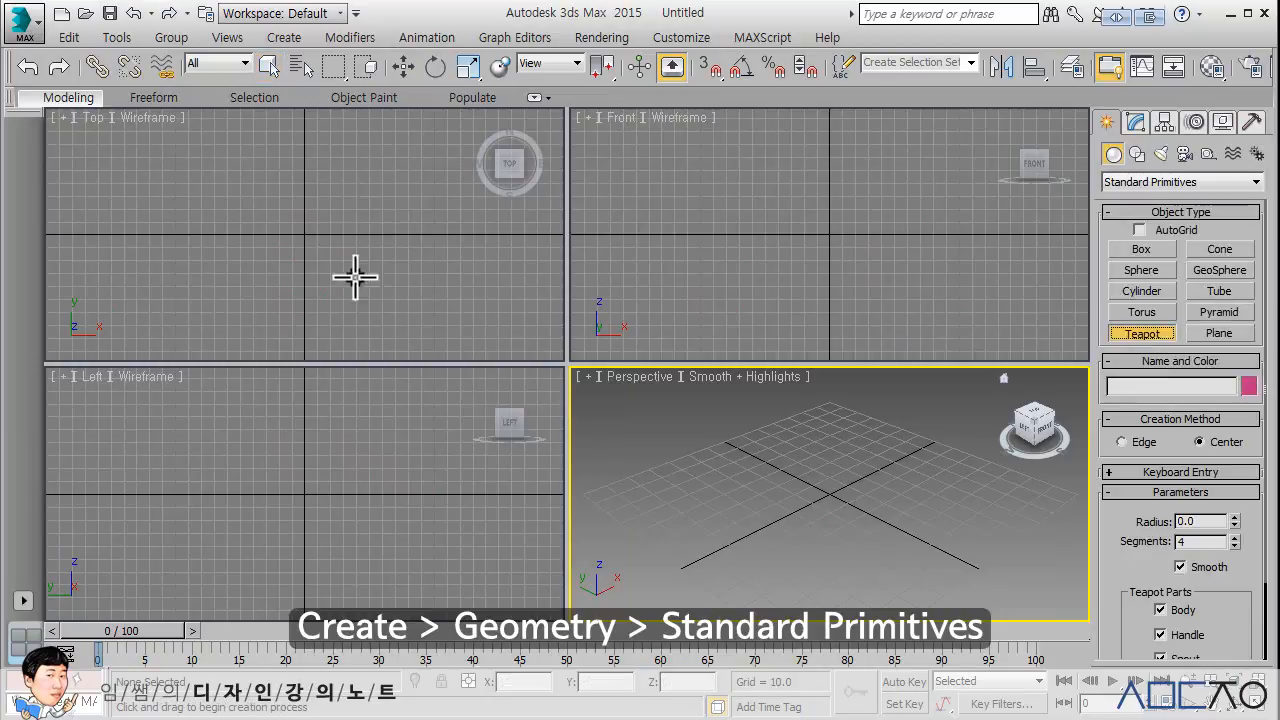
left_click_drag(206, 232, 226, 202)
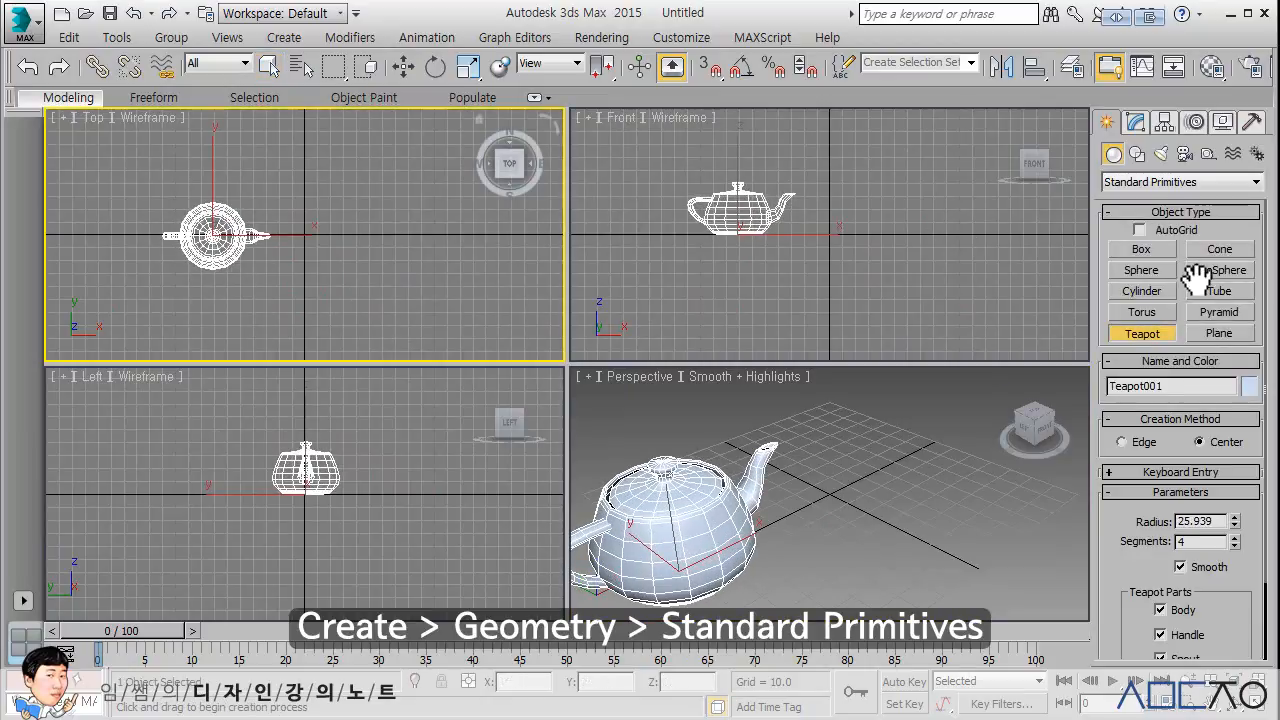
left_click(1141, 291)
left_click_drag(276, 283, 297, 257)
left_click(277, 275)
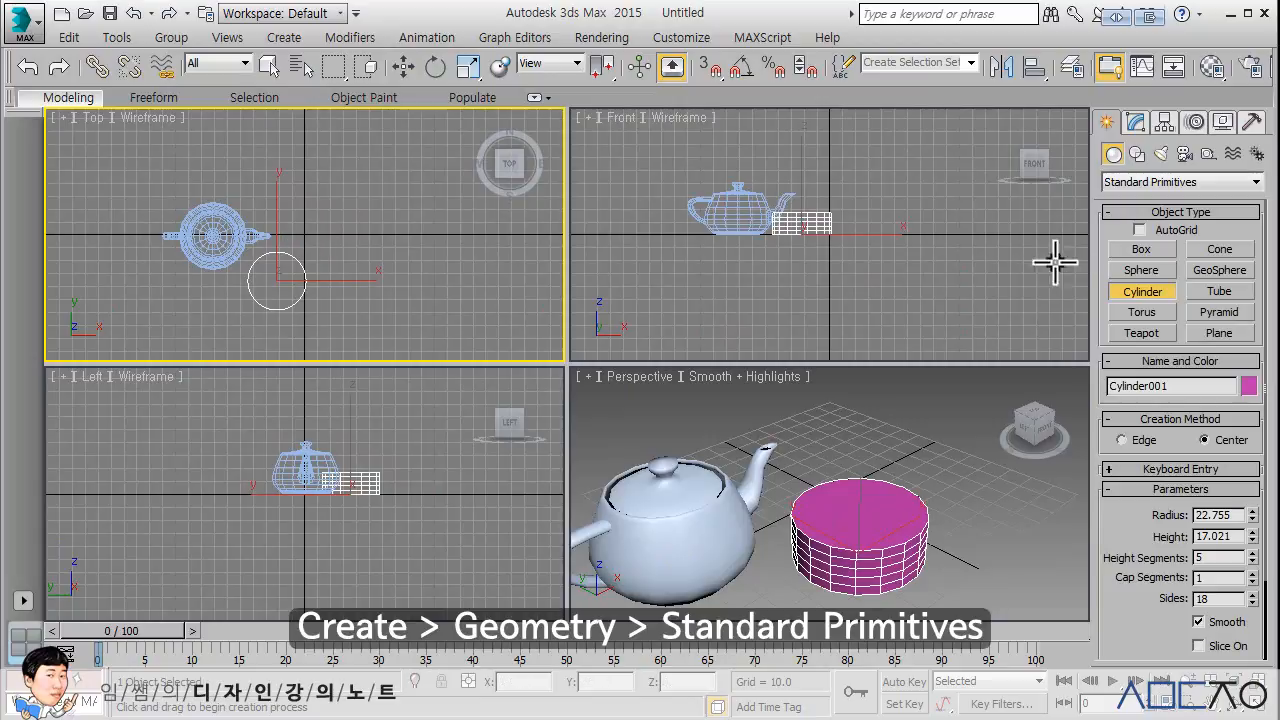
- Add a sphere of about 23 radius and a box about 32 long, 45 wide and 29 high, and fit all viewports to the objects
left_click(1141, 270)
left_click_drag(284, 203, 298, 175)
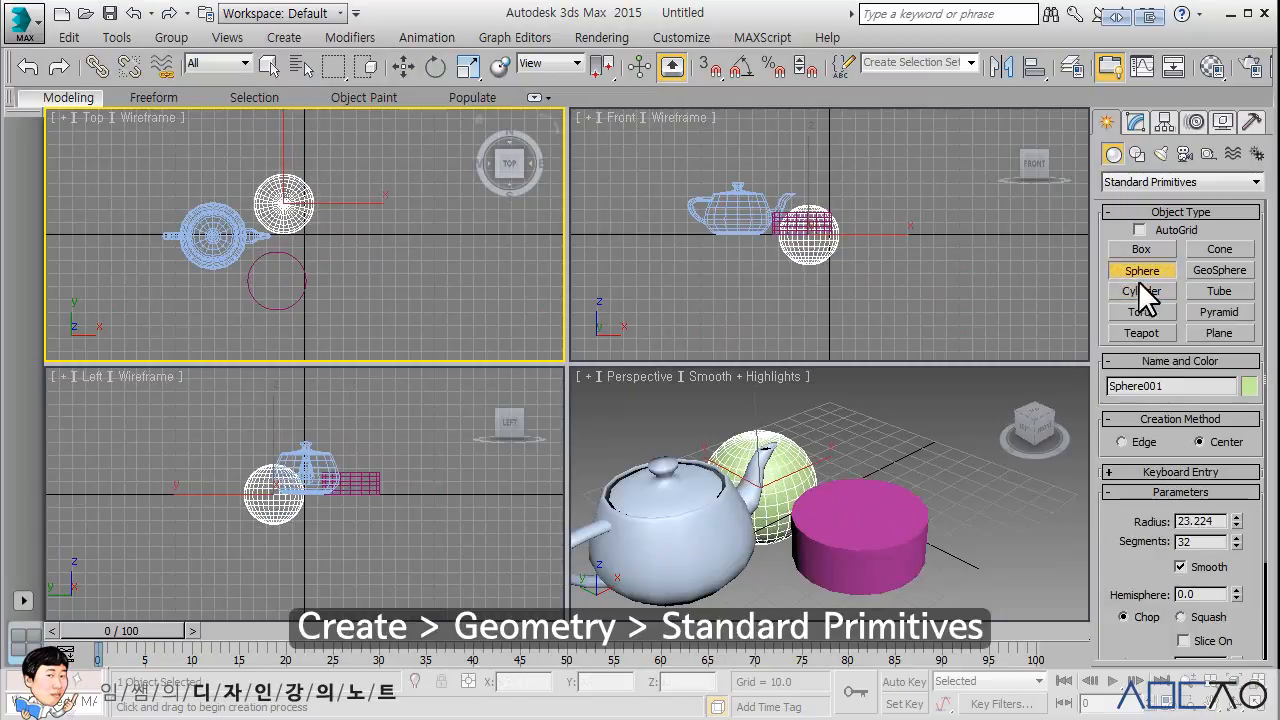
left_click(1141, 249)
left_click_drag(309, 229, 366, 270)
left_click(366, 231)
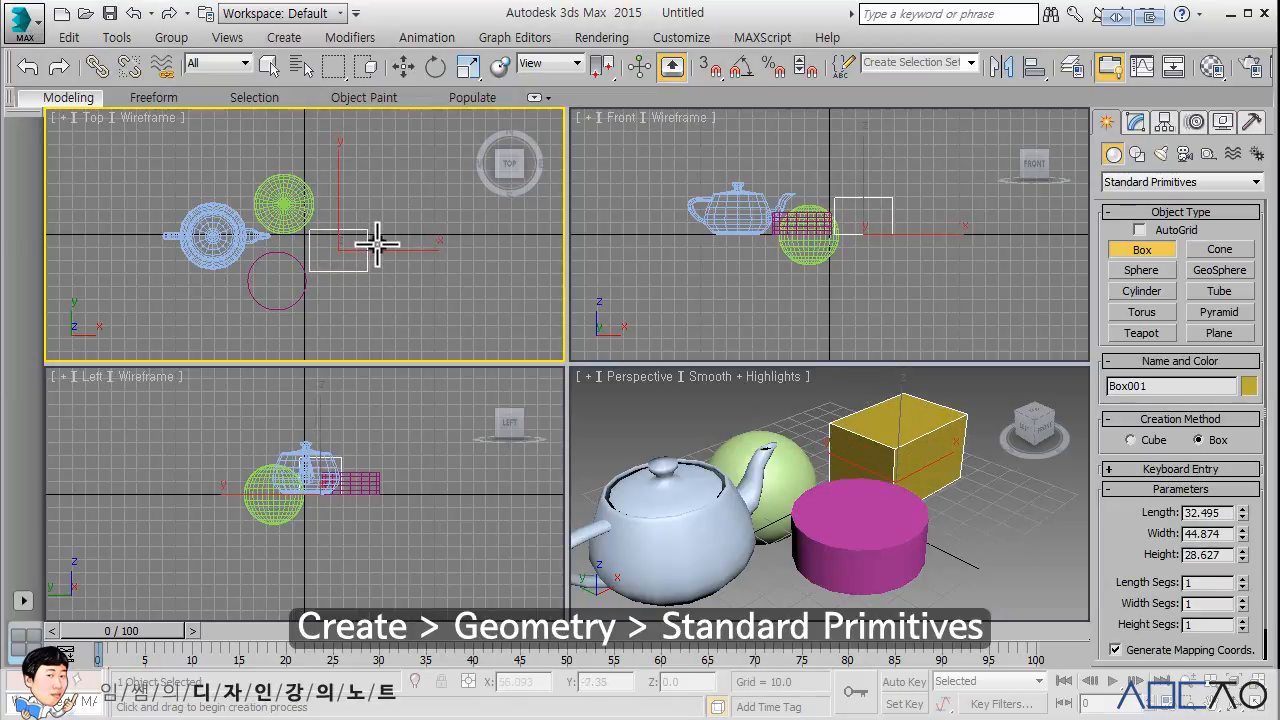
key("ctrl+shift+z")
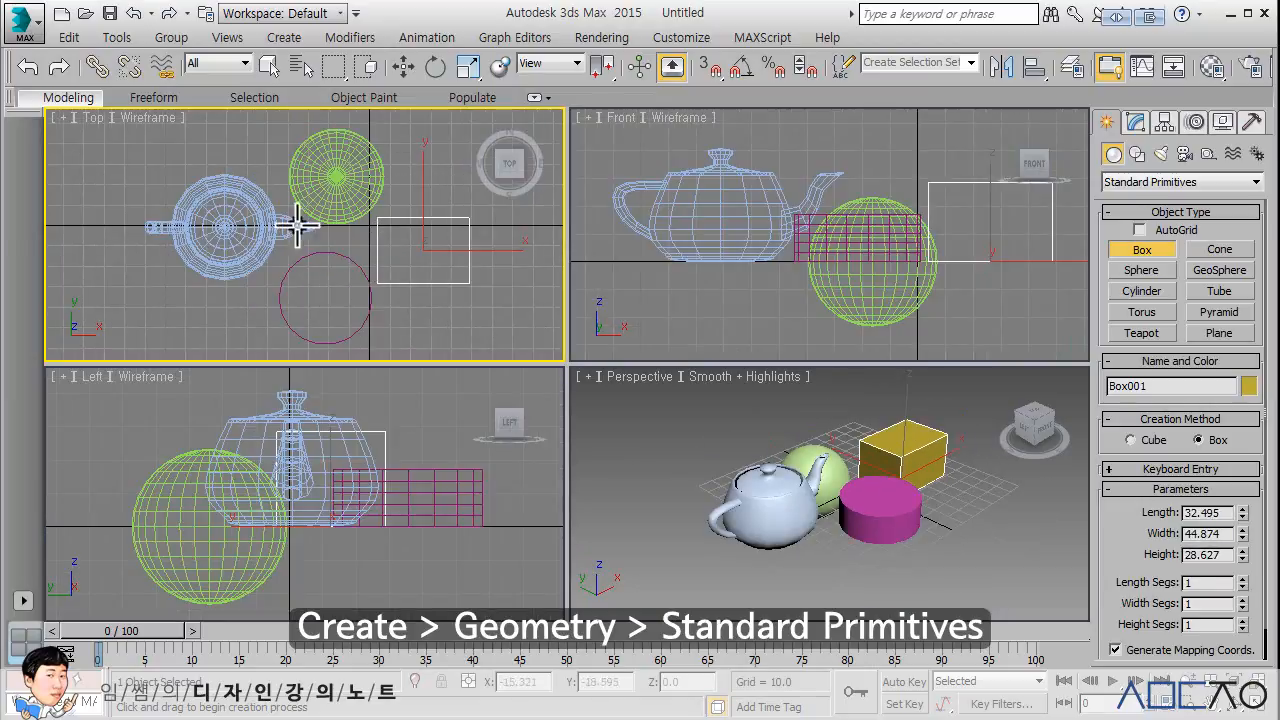
- With the Move tool, select the cylinder, box, sphere and teapot together in the Top viewport, and clear the selection
left_click(402, 66)
left_click(417, 138)
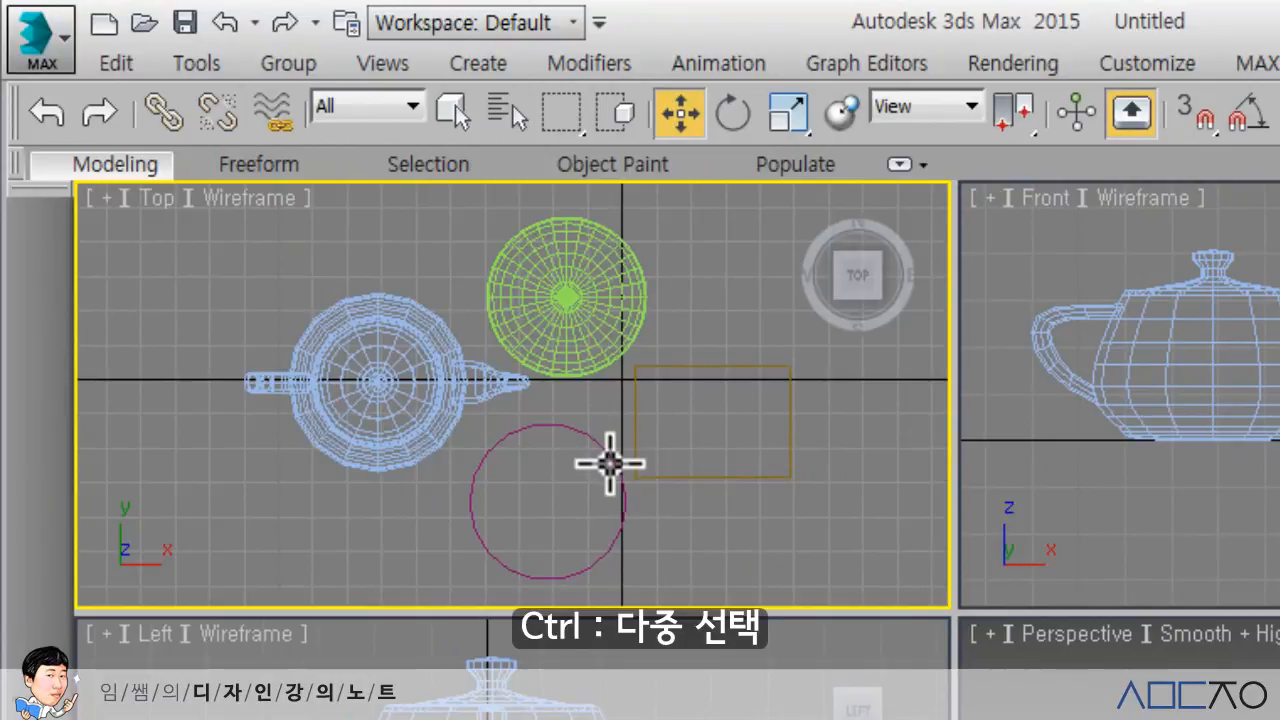
left_click(606, 457)
left_click(629, 413, "ctrl")
left_click(606, 357, "ctrl")
left_click(500, 380, "ctrl")
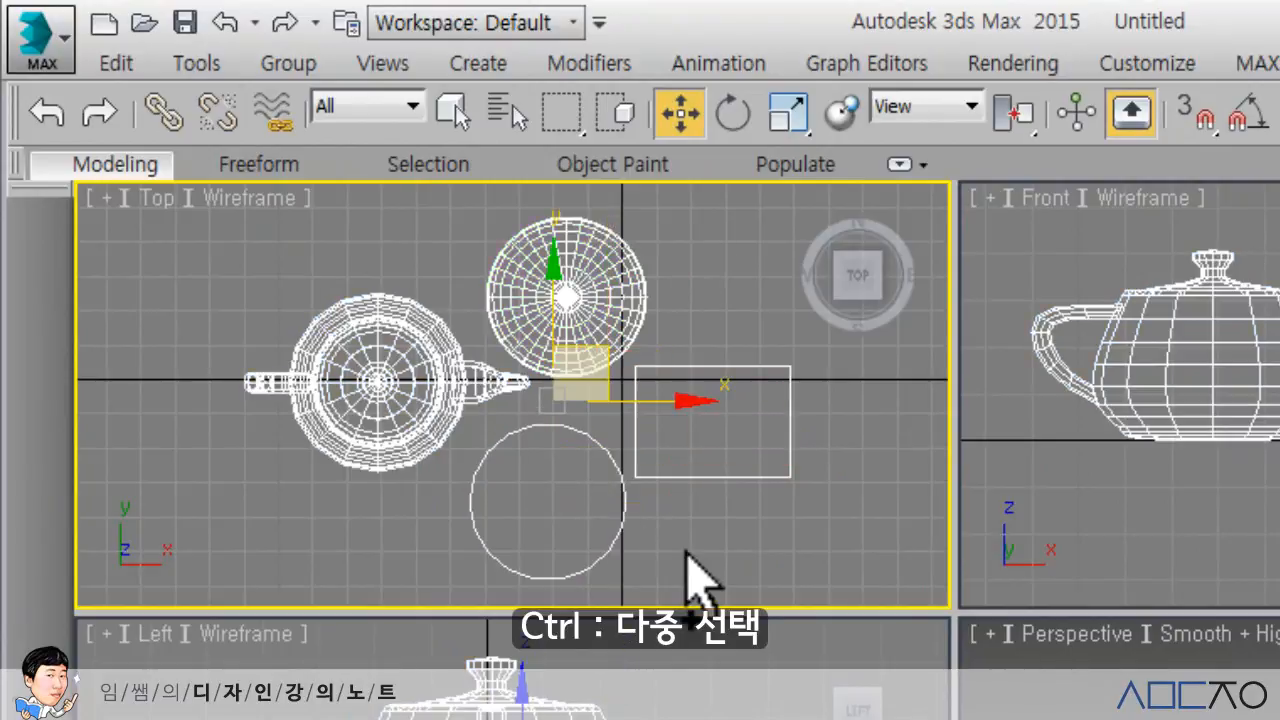
left_click(692, 550)
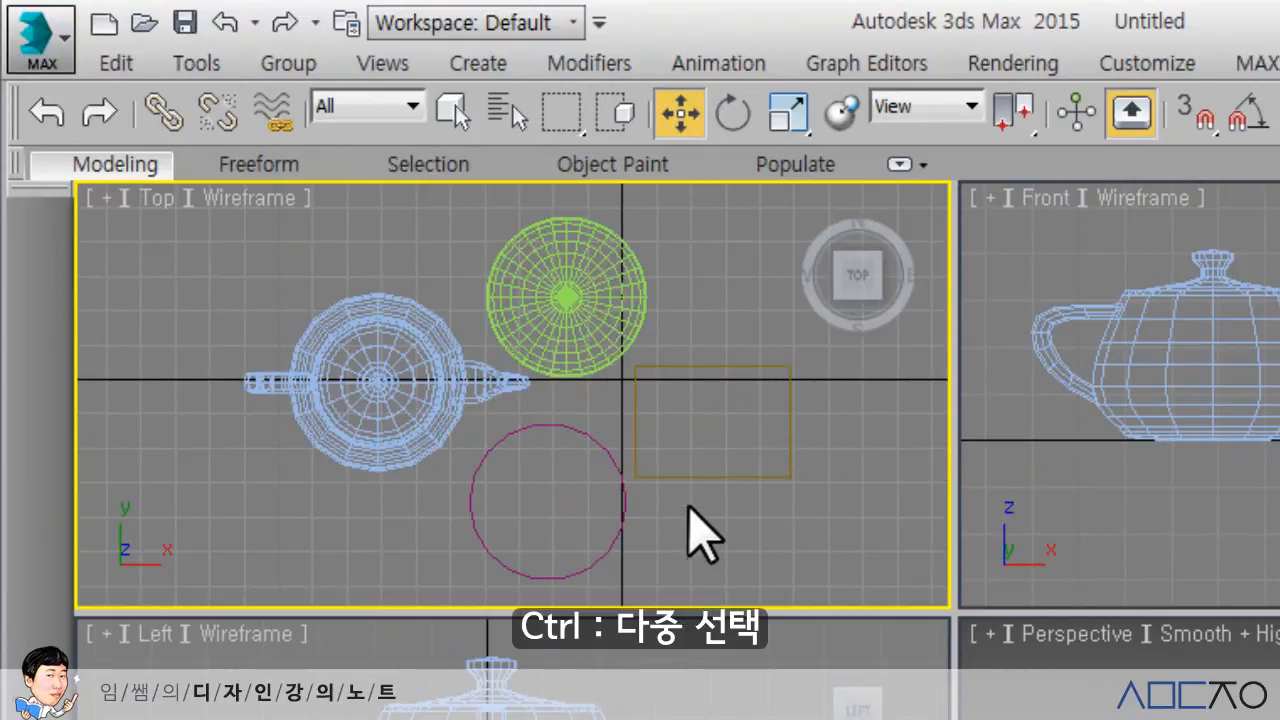
- Select the box, cylinder and sphere one at a time, each replacing the previous selection, and deselect everything
left_click(686, 474)
left_click(597, 437)
left_click(577, 363)
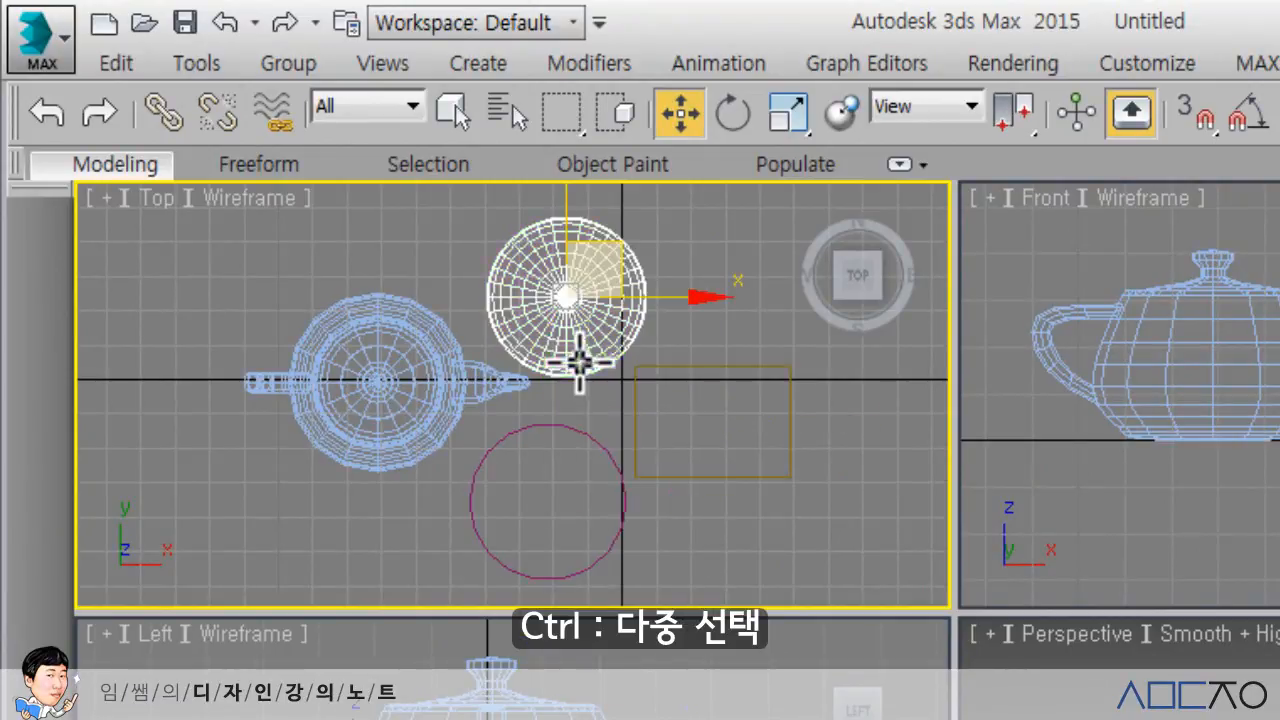
left_click(683, 545)
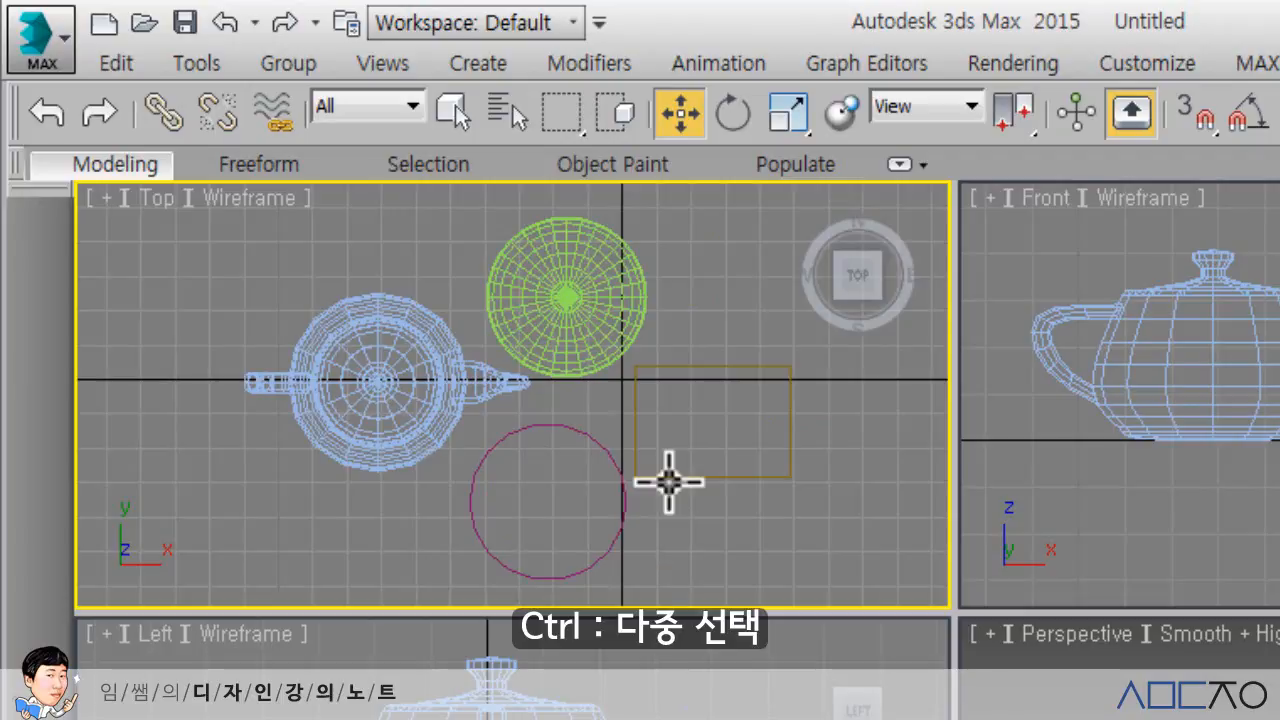
- Select the box, add the cylinder and sphere to the selection, and deselect all three
left_click(669, 478)
left_click(613, 455, "ctrl")
left_click(580, 363, "ctrl")
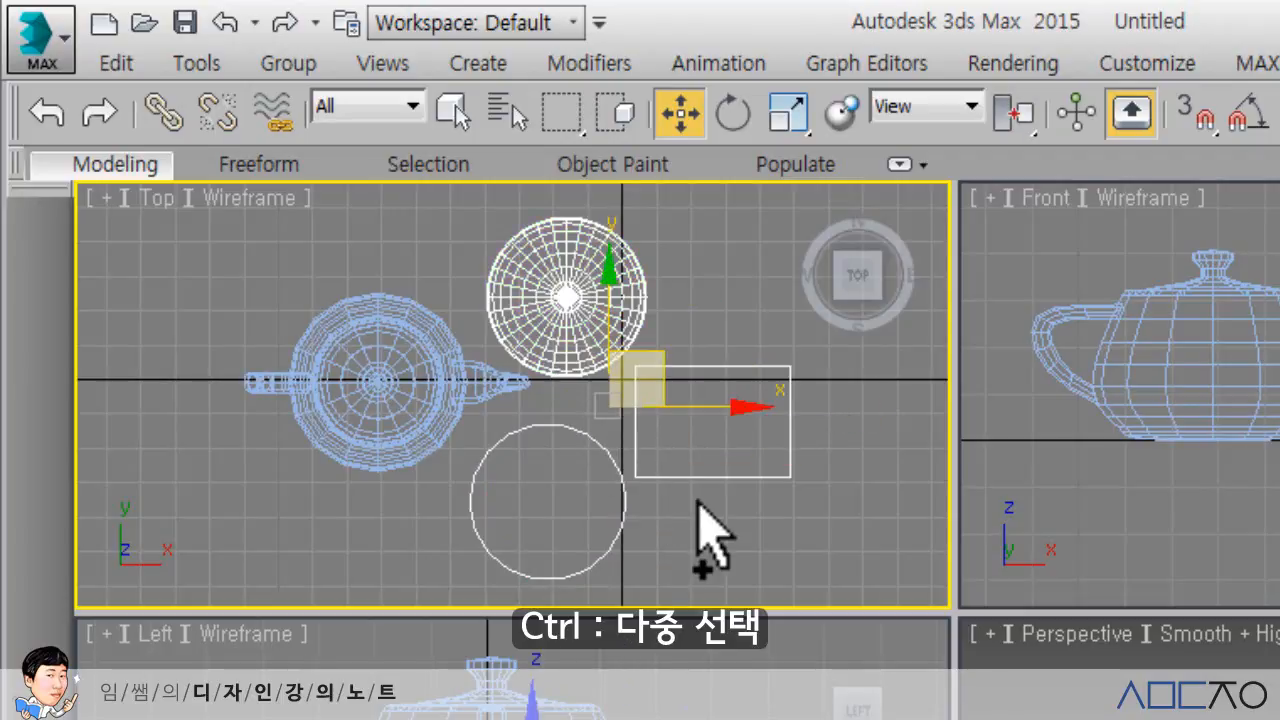
left_click(705, 537)
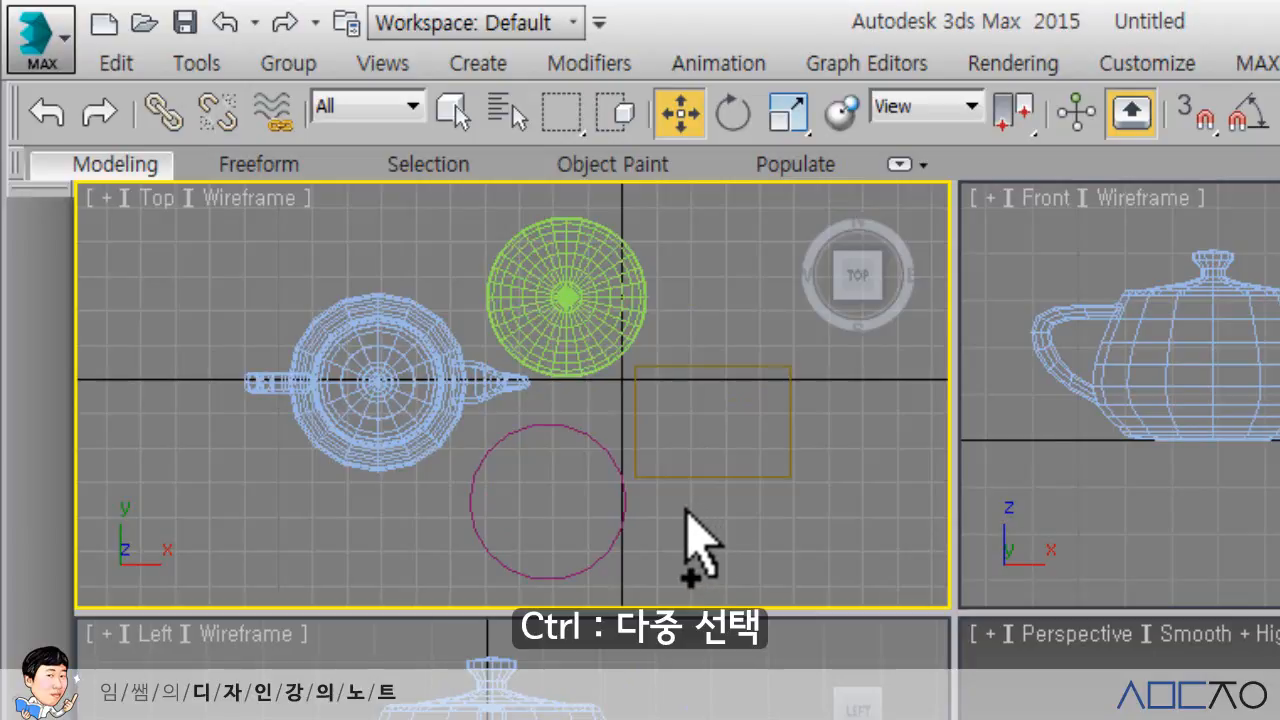
- Multi-select the box, cylinder and sphere, remove only the sphere from the selection, and deselect the rest
left_click(680, 478, "ctrl")
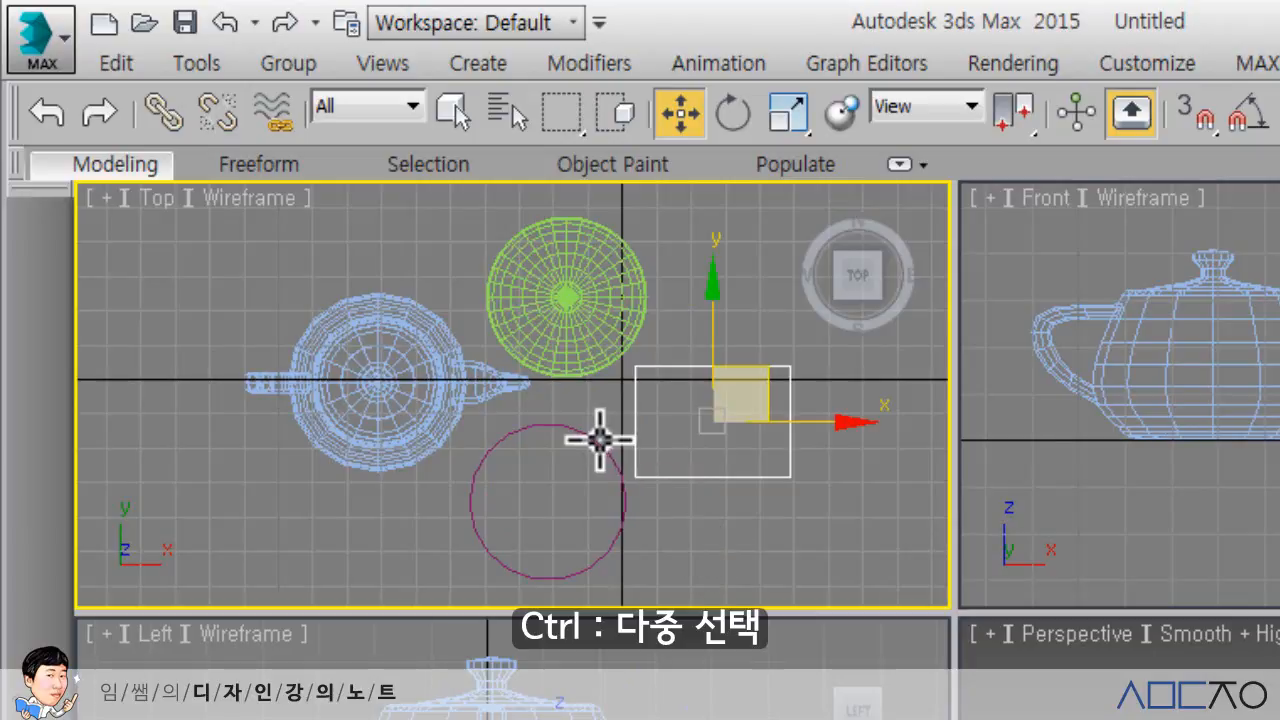
left_click(598, 440, "ctrl")
left_click(574, 356, "ctrl")
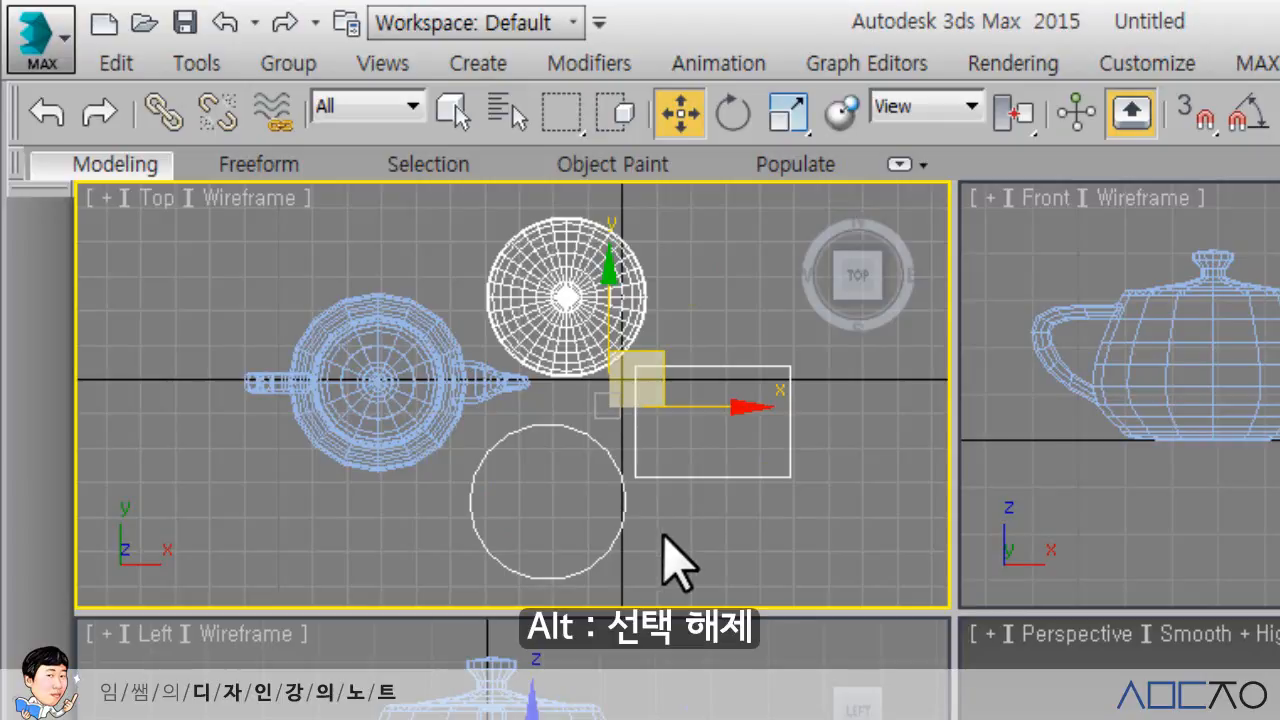
left_click(580, 360, "alt")
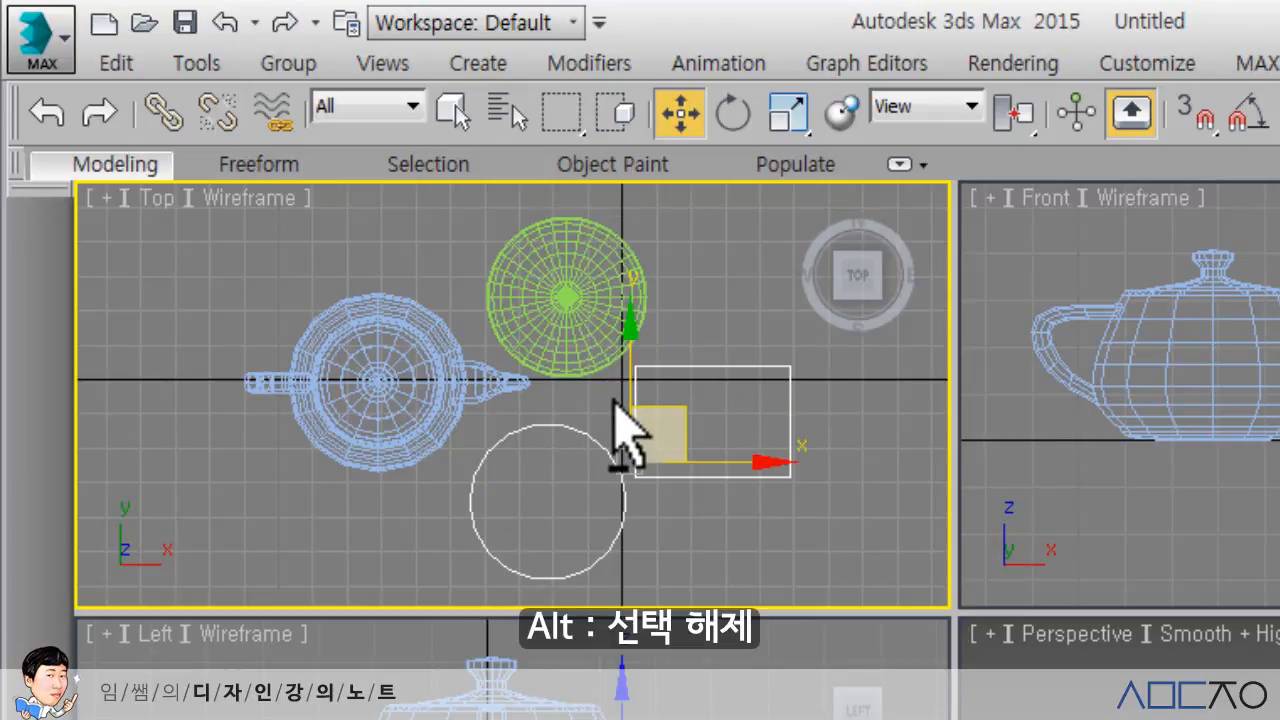
left_click(686, 531)
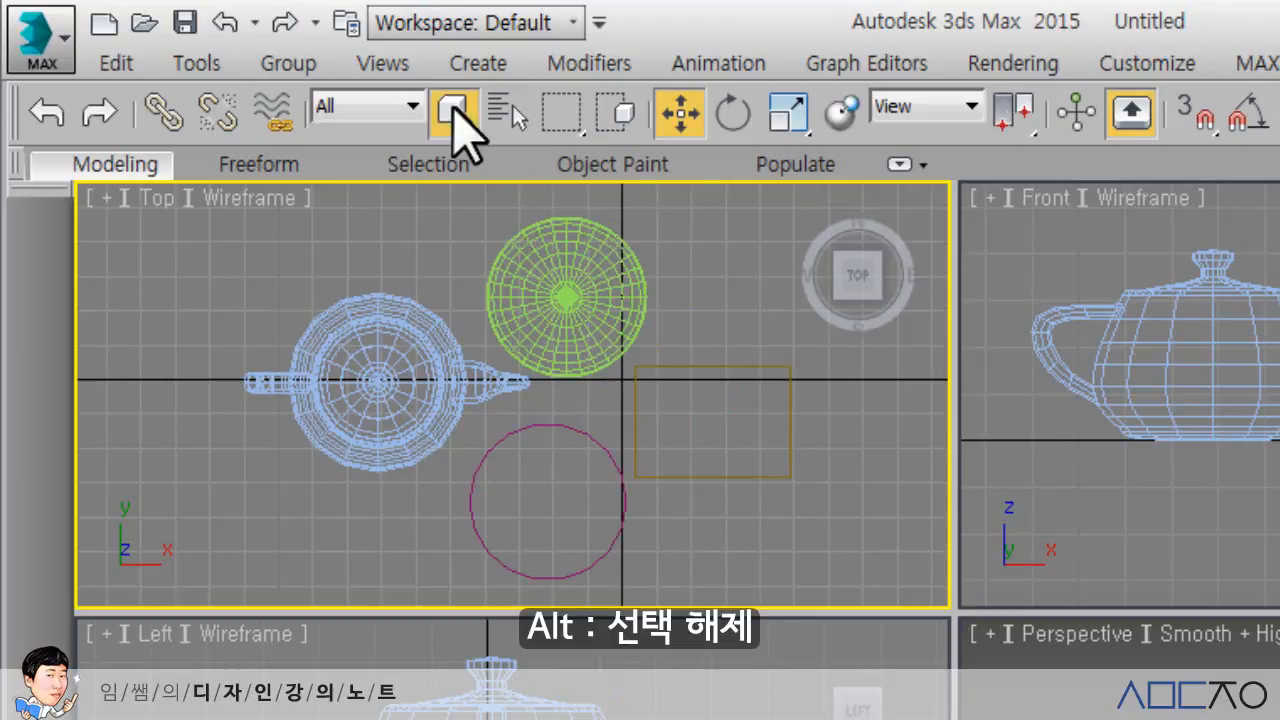
- With the Select Object tool, select the box in the Top viewport and add the cylinder, sphere and teapot to the selection
left_click(452, 111)
left_click(673, 476)
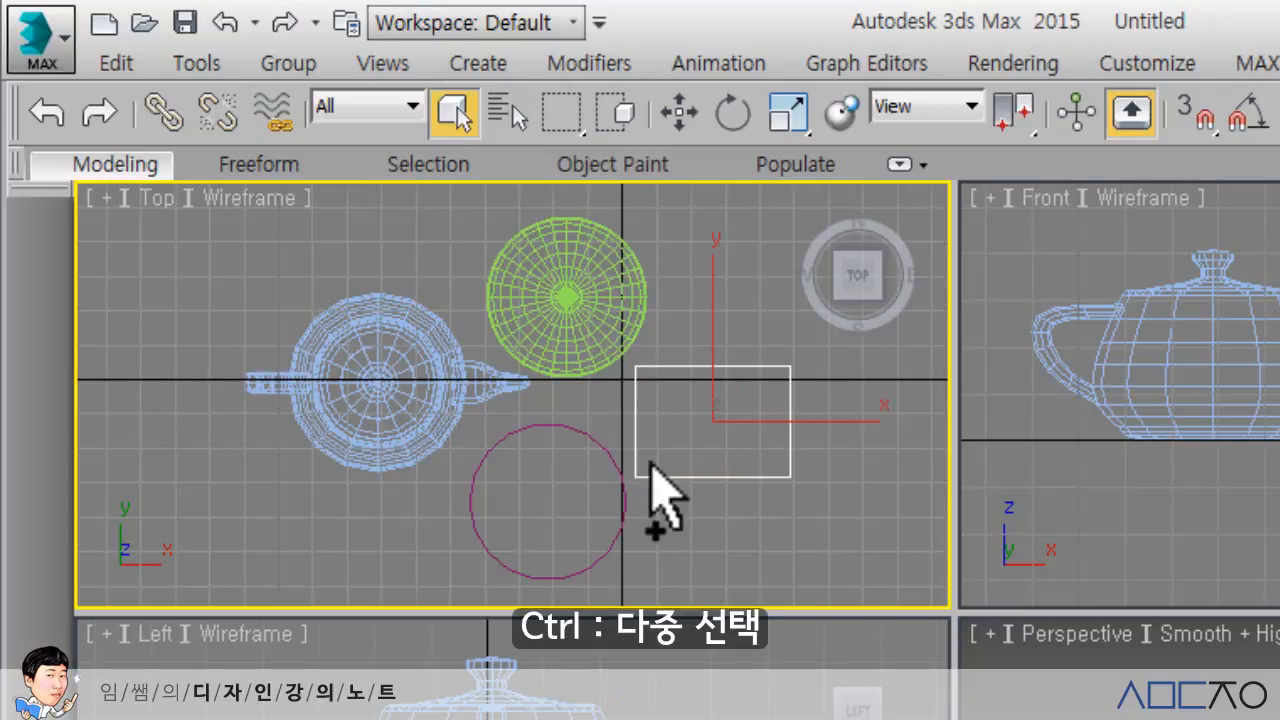
left_click(594, 437, "ctrl")
left_click(566, 363, "ctrl")
left_click(463, 374, "ctrl")
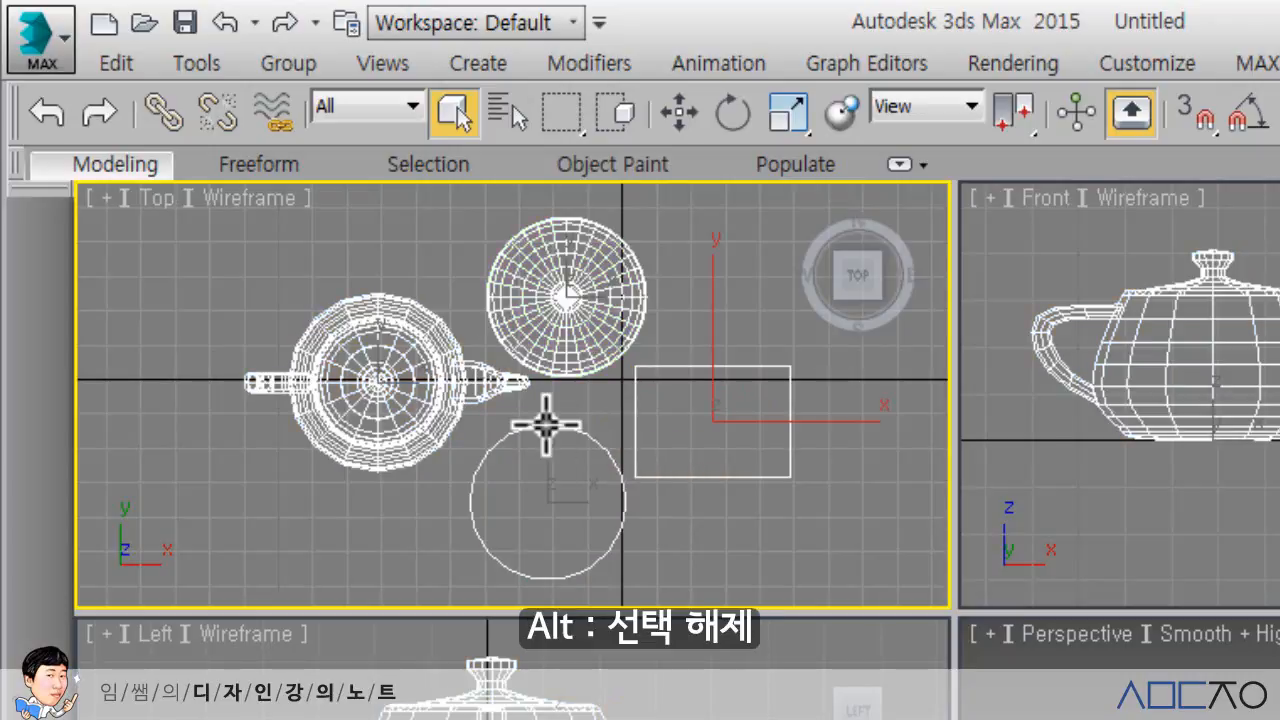
- Remove the teapot and the sphere from the selection one by one, and clear the remaining selection
left_click(457, 371, "alt")
left_click(540, 343, "alt")
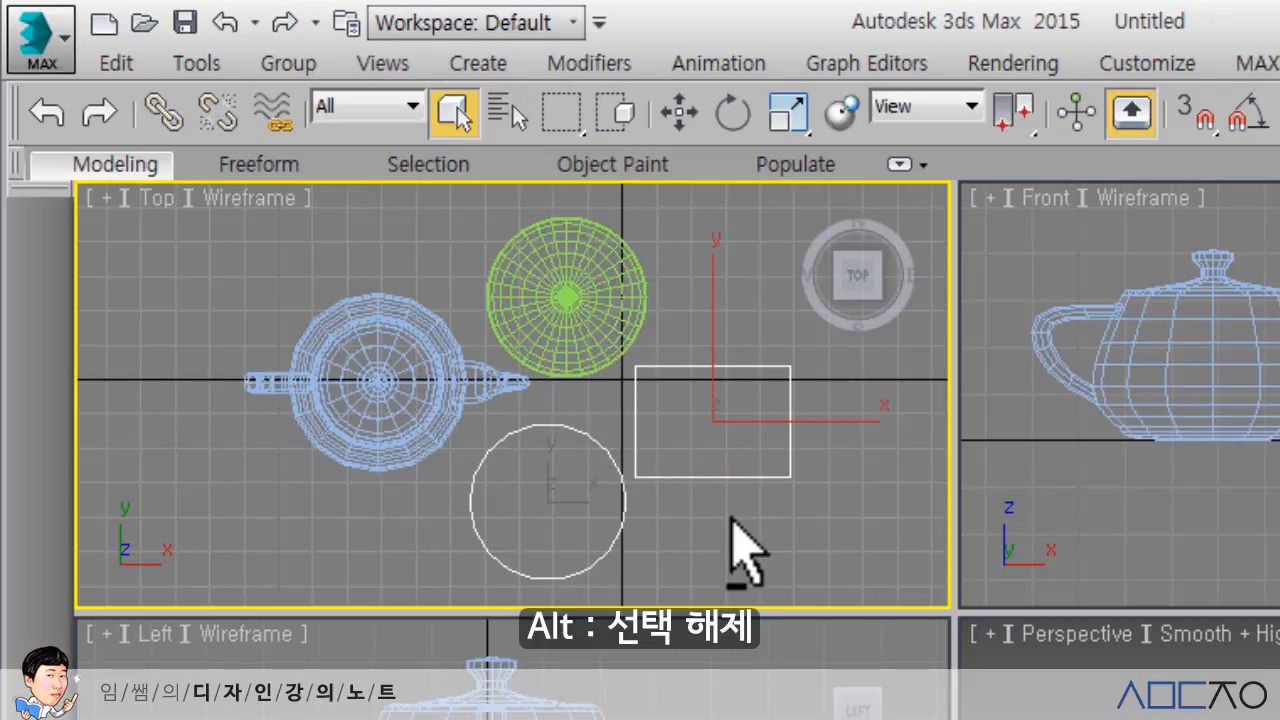
left_click(737, 547)
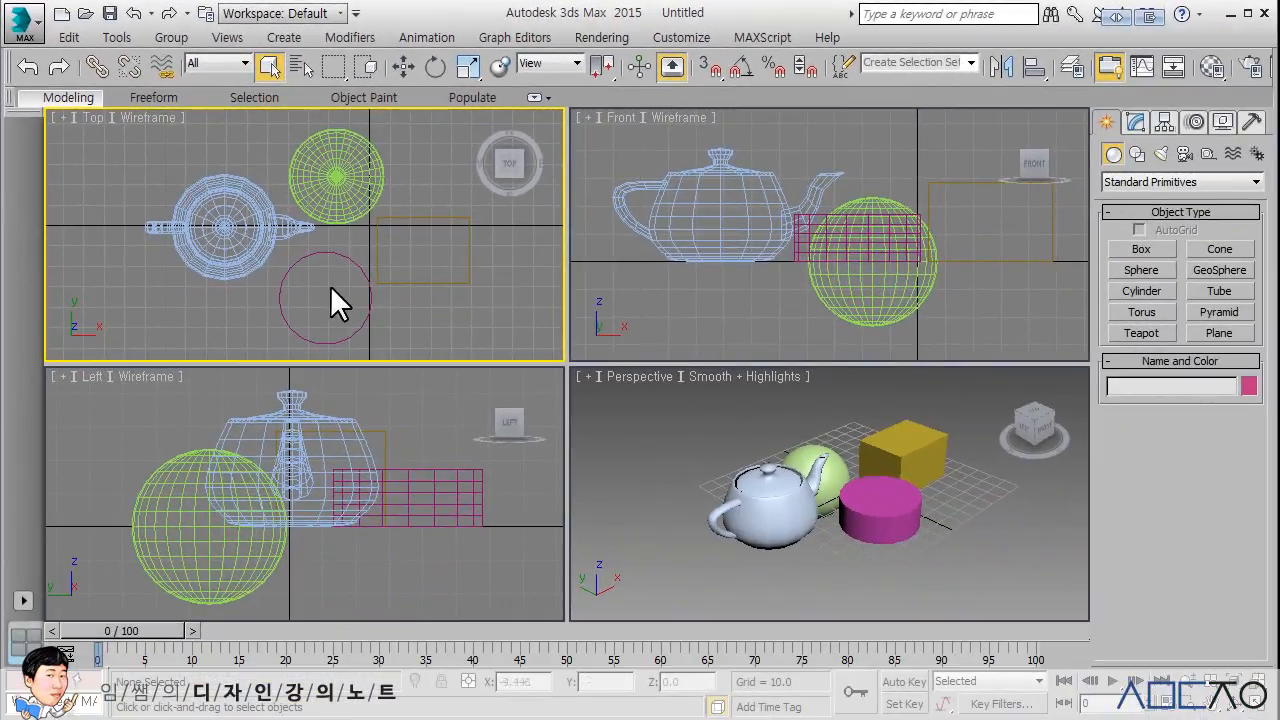
- Select the teapot, isolate it with Isolate Selection, and end the isolation, clearing the selection
left_click(268, 232)
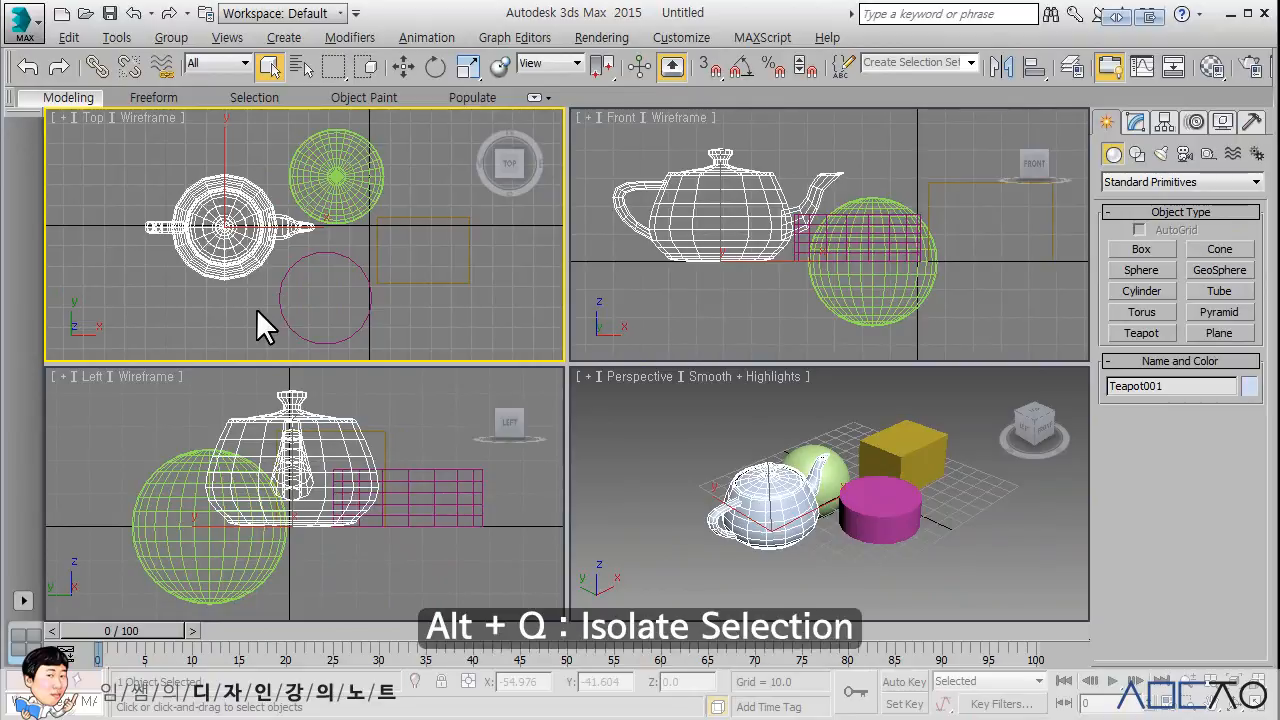
key("alt+q")
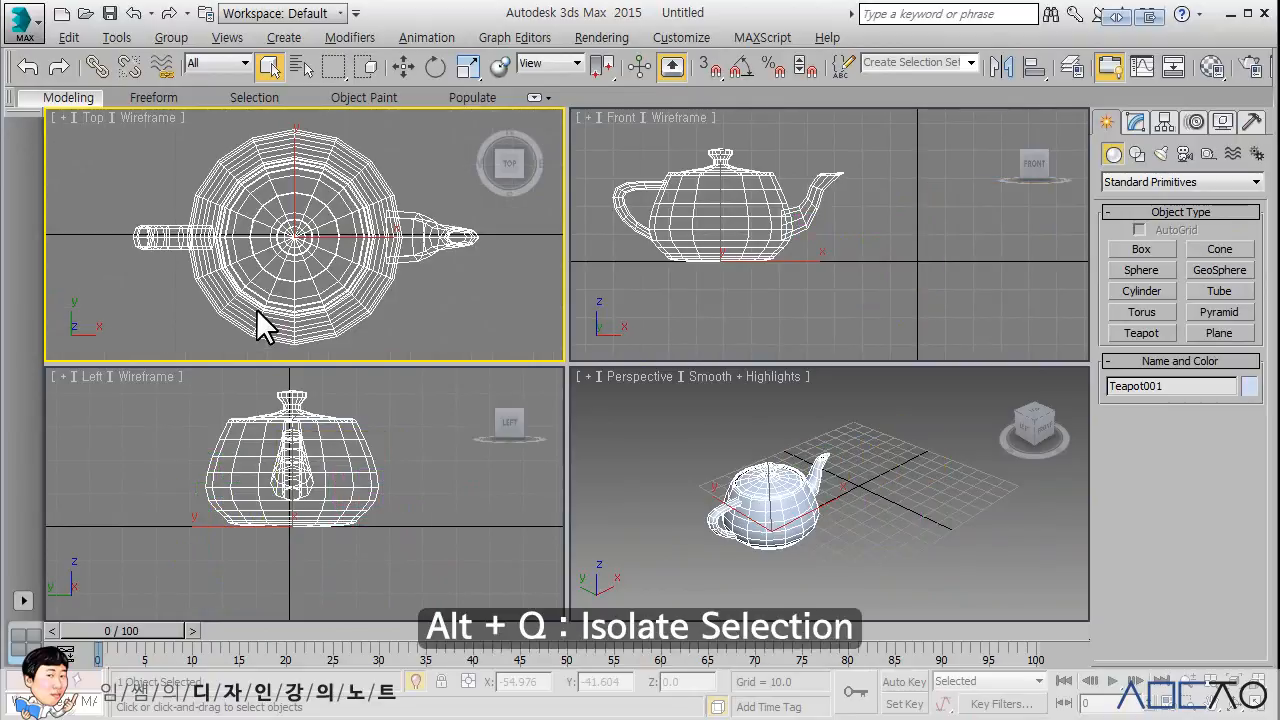
left_click(415, 681)
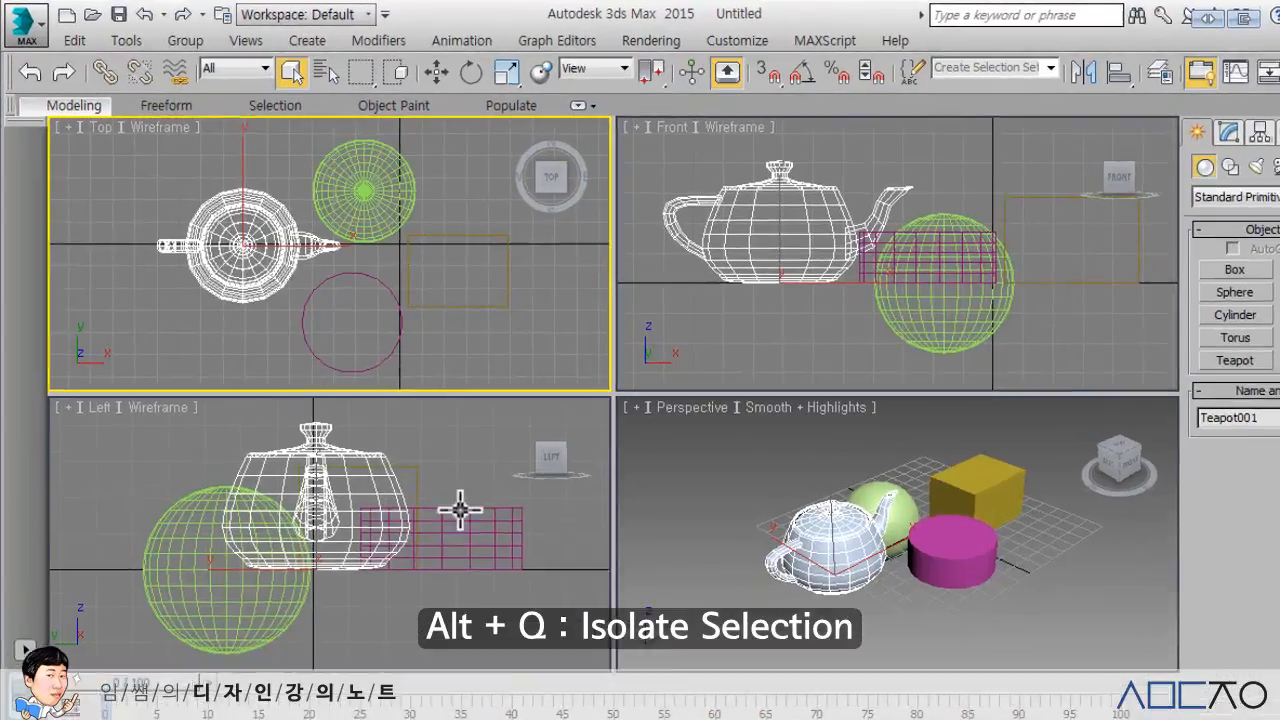
left_click(478, 355)
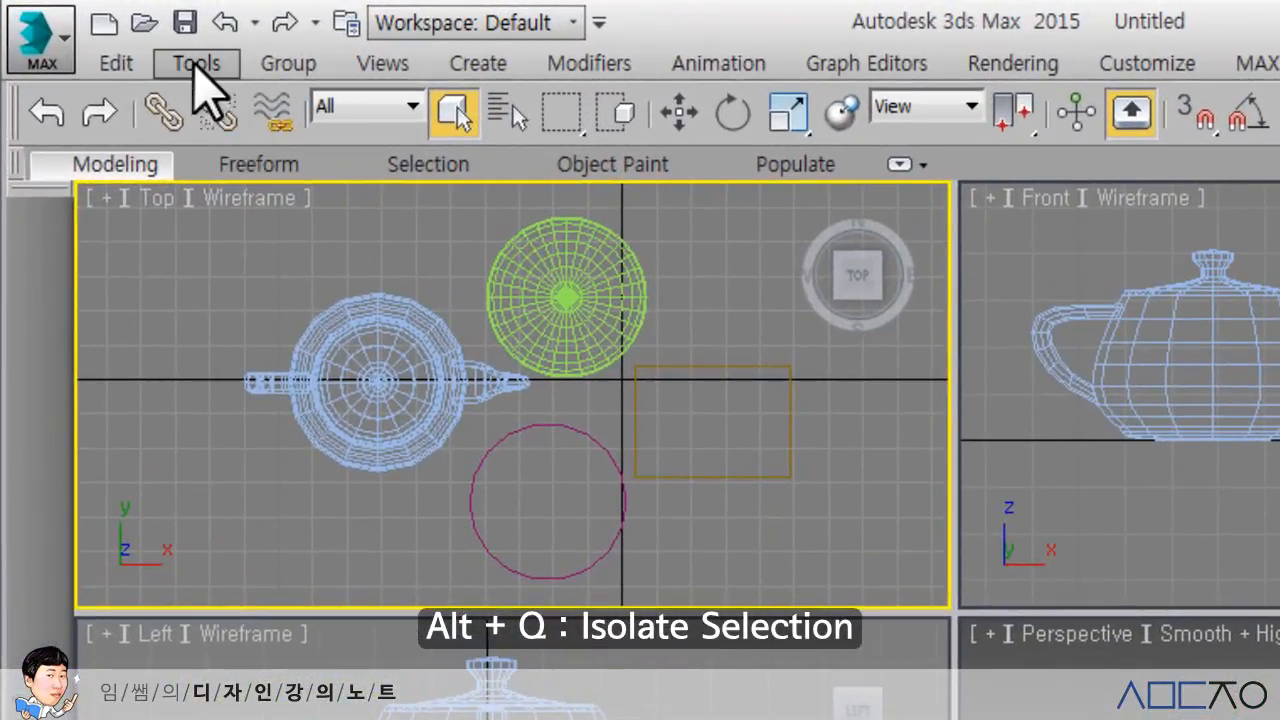
- Isolate the teapot and zoom the viewports to it, and exit isolation with everything deselected and all viewports fitted to the whole scene
left_click(195, 66)
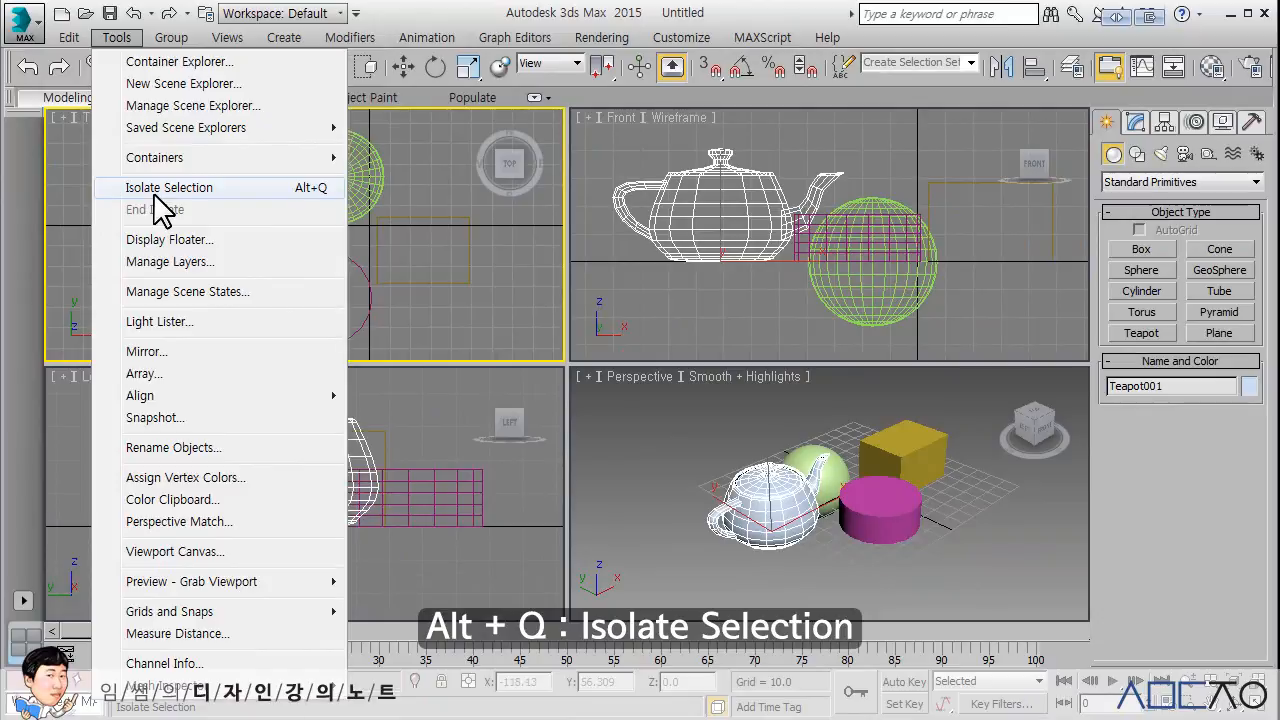
left_click(165, 188)
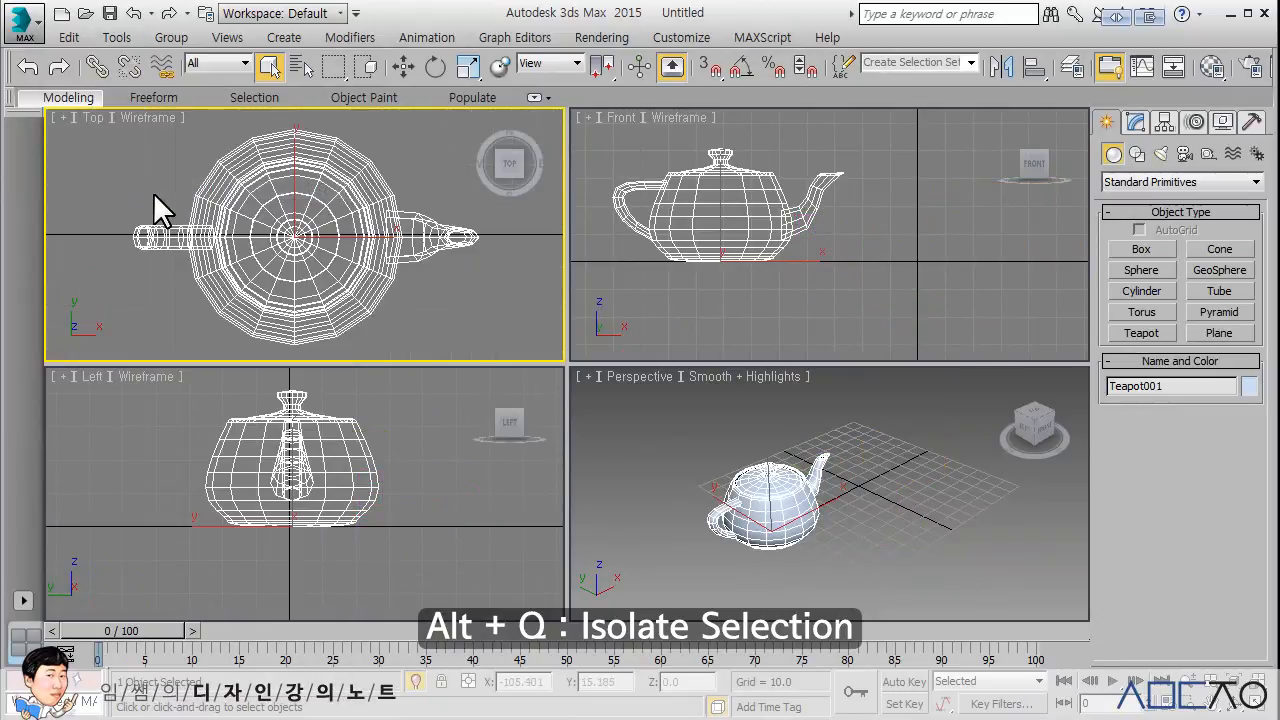
key("z")
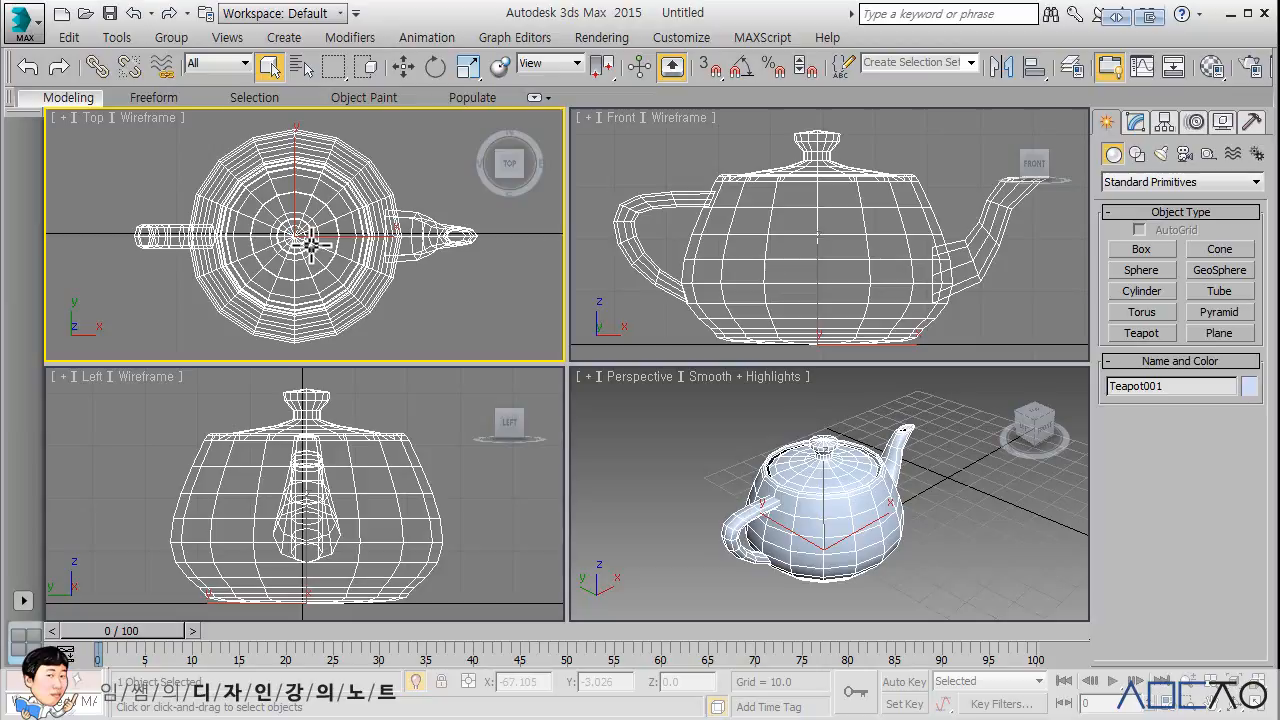
left_click(415, 681)
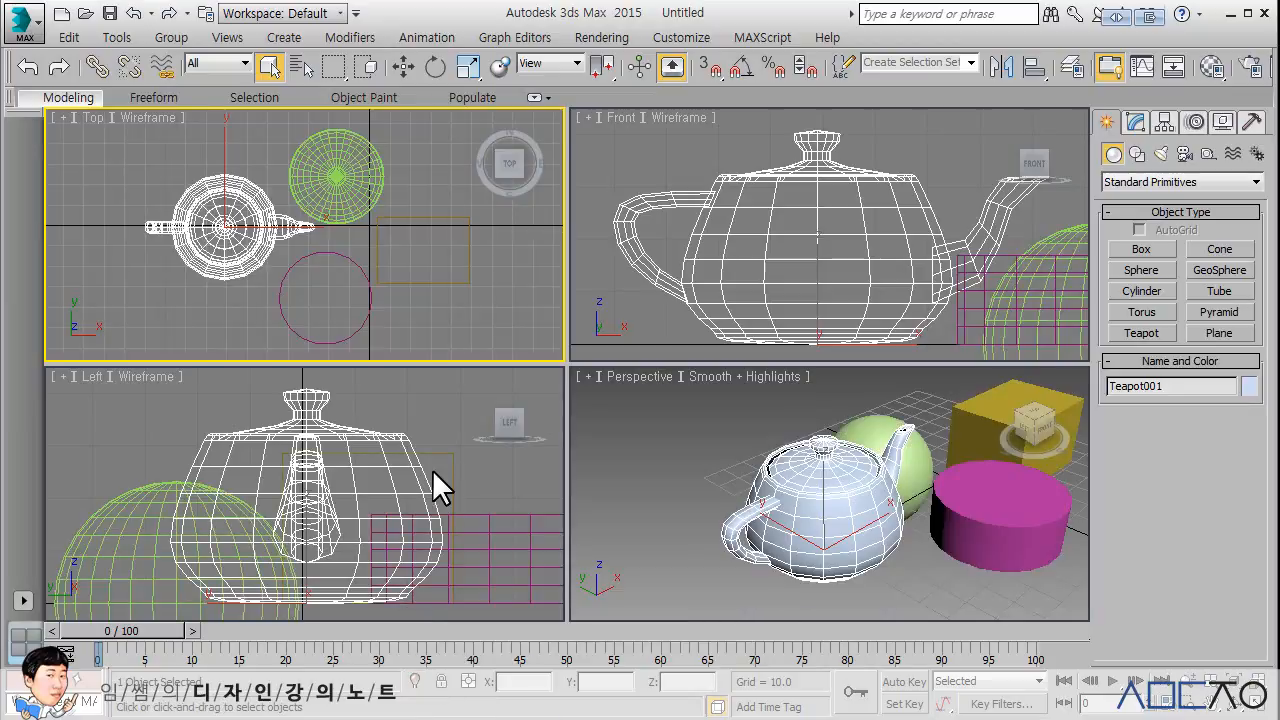
left_click(416, 402)
key("ctrl+shift+z")
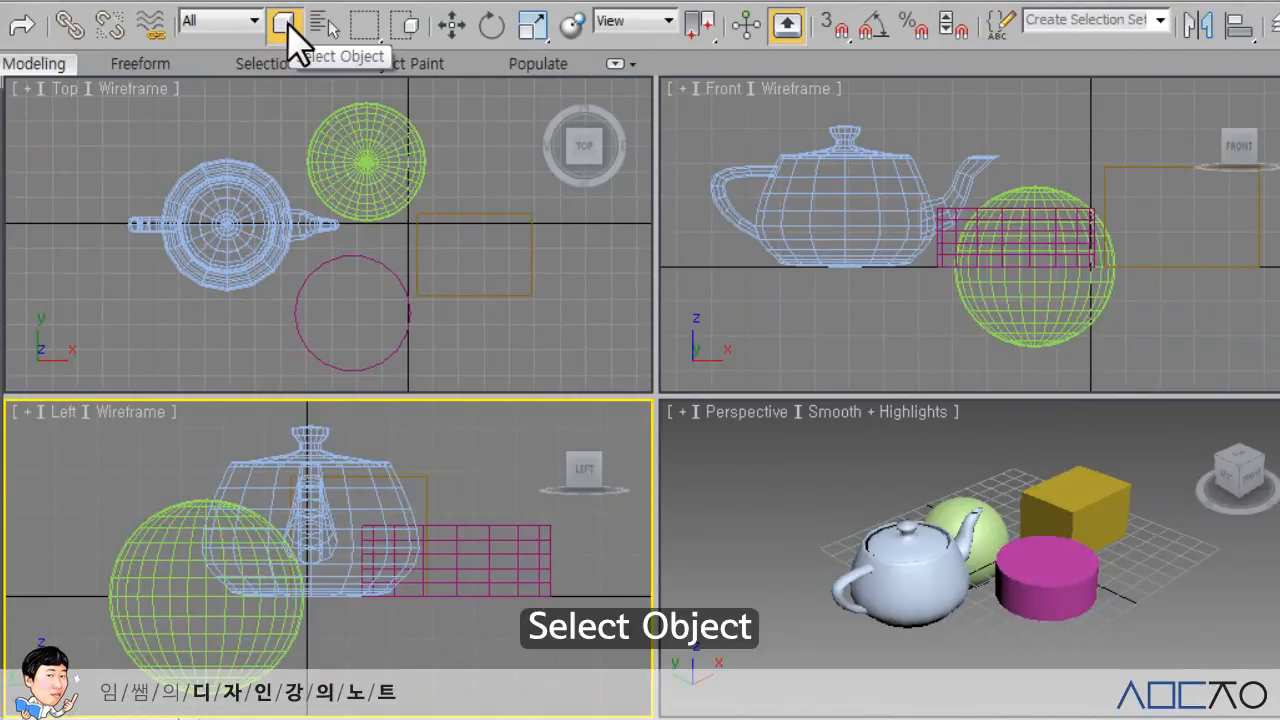
- Select the teapot, sphere and cylinder individually in the Top viewport, and add the teapot, sphere and box to the cylinder's selection
left_click(263, 191)
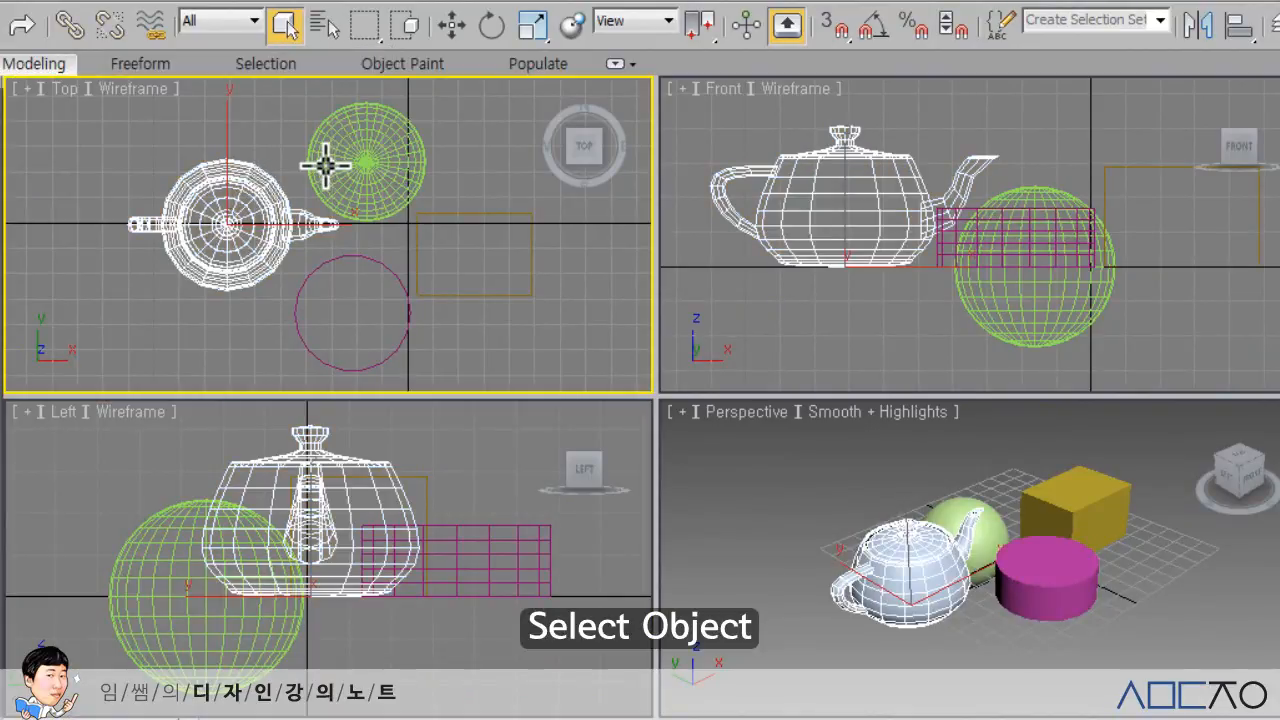
left_click(325, 163)
left_click(343, 254)
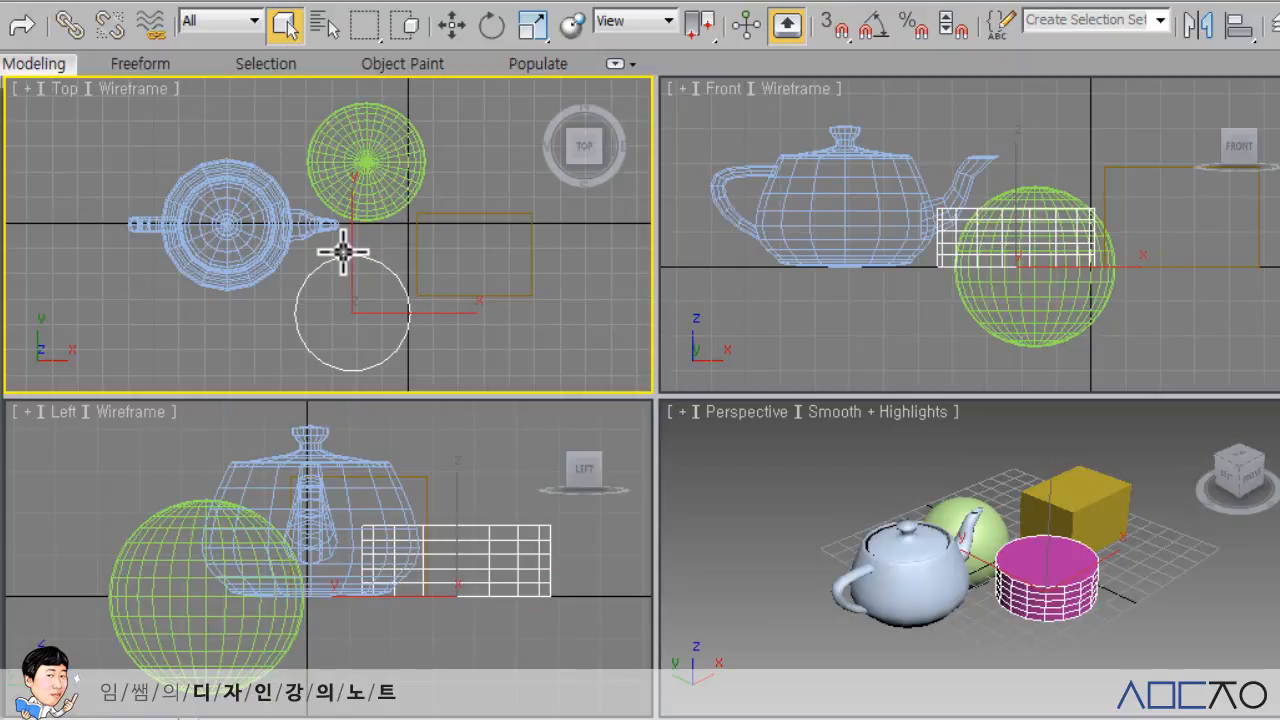
left_click(282, 220, "ctrl")
left_click(331, 163, "ctrl")
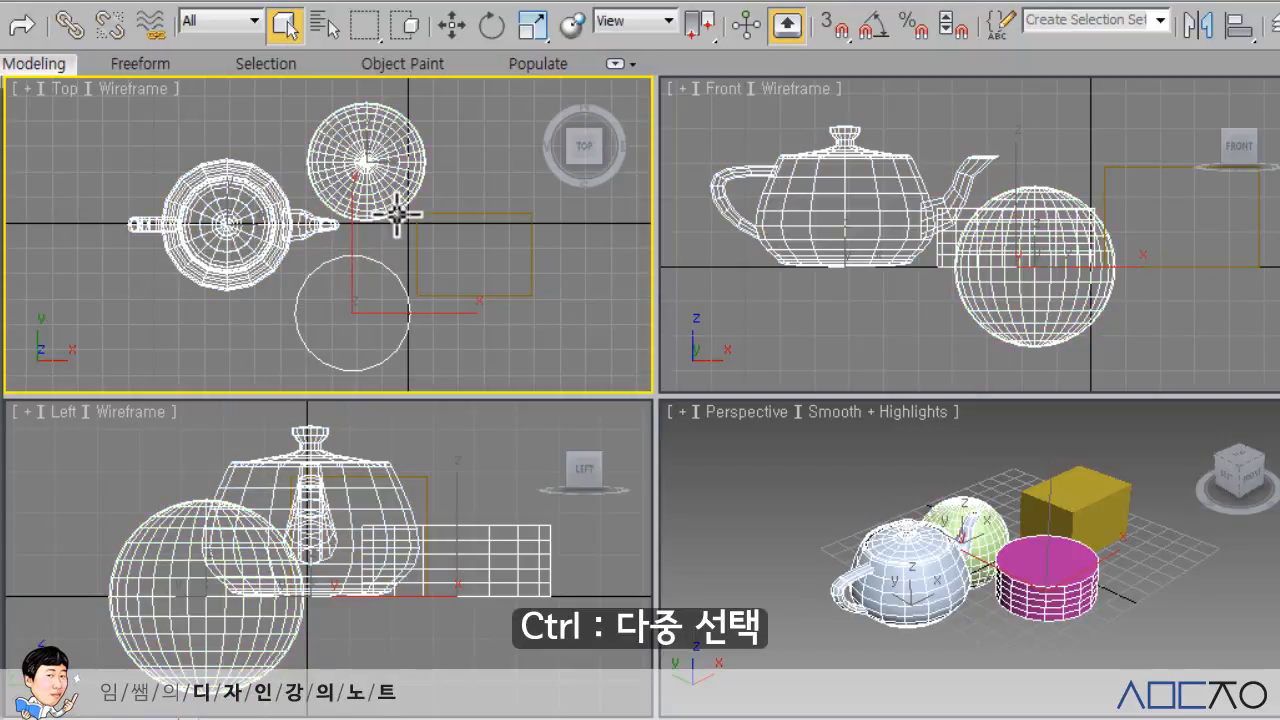
left_click(417, 256, "ctrl")
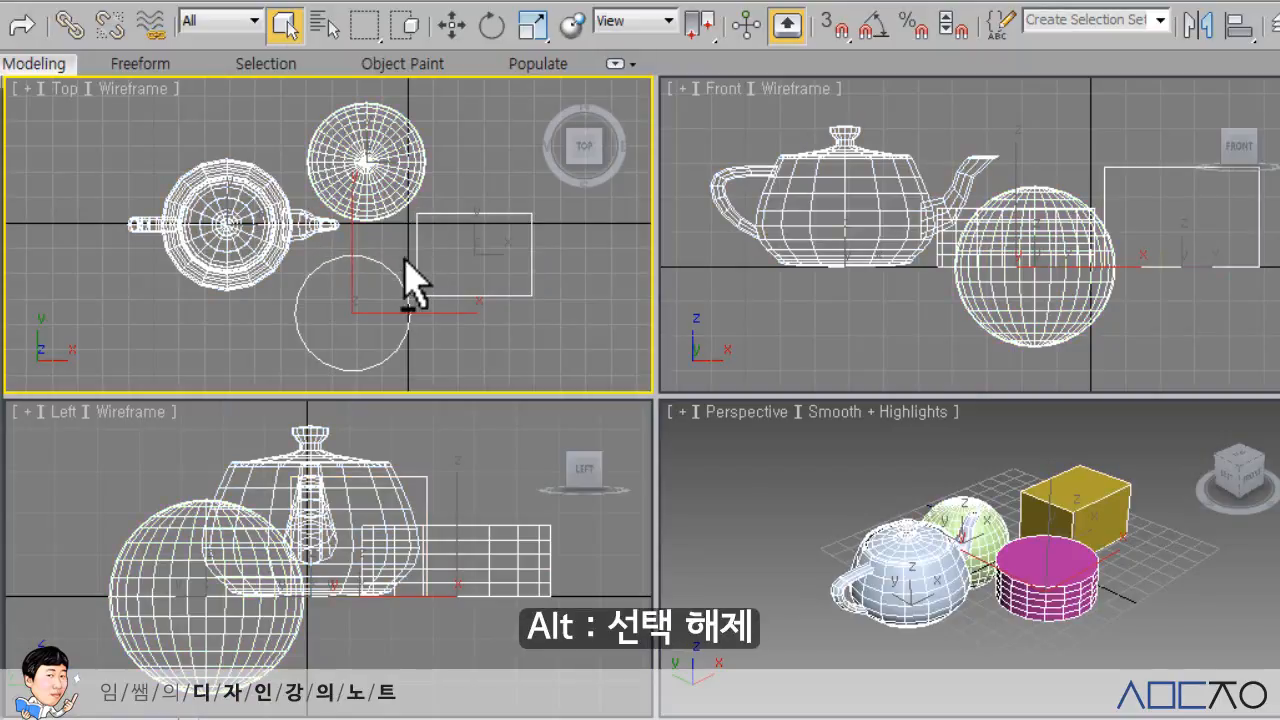
- Subtract the box, cylinder, sphere and teapot from the selection one at a time
left_click(414, 243, "alt")
left_click(391, 273, "alt")
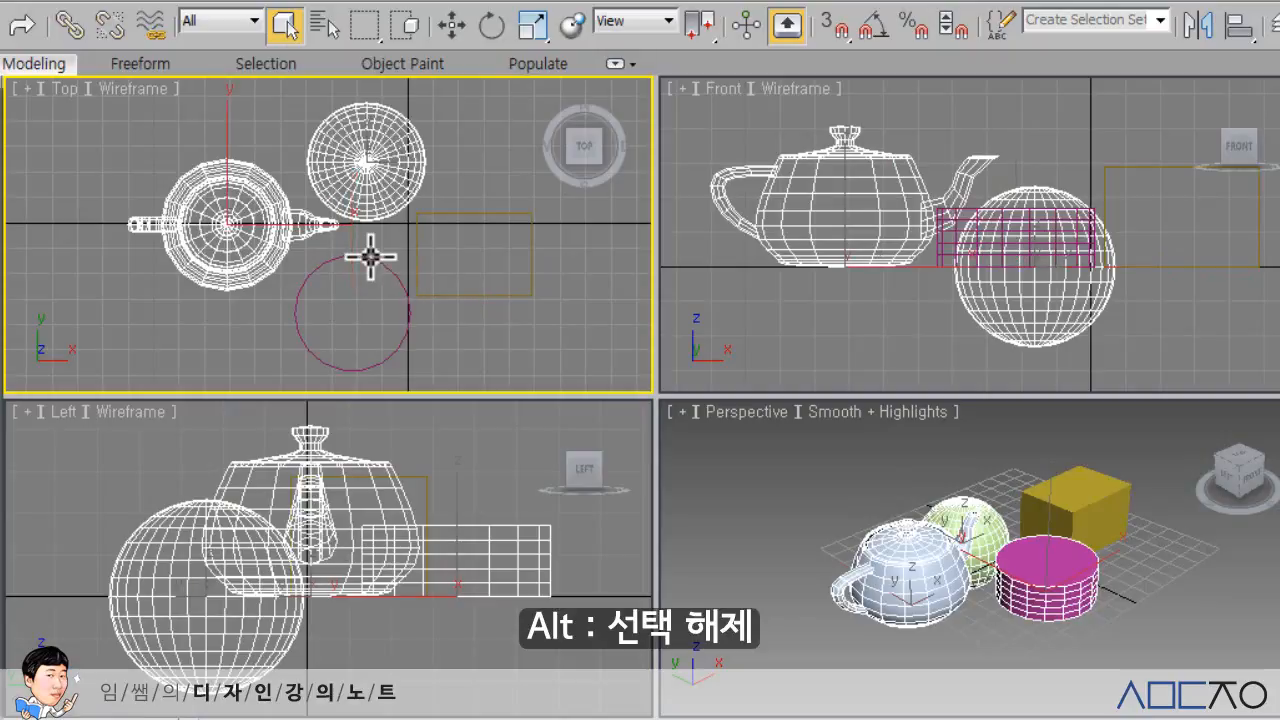
left_click(370, 212, "alt")
left_click(292, 212, "alt")
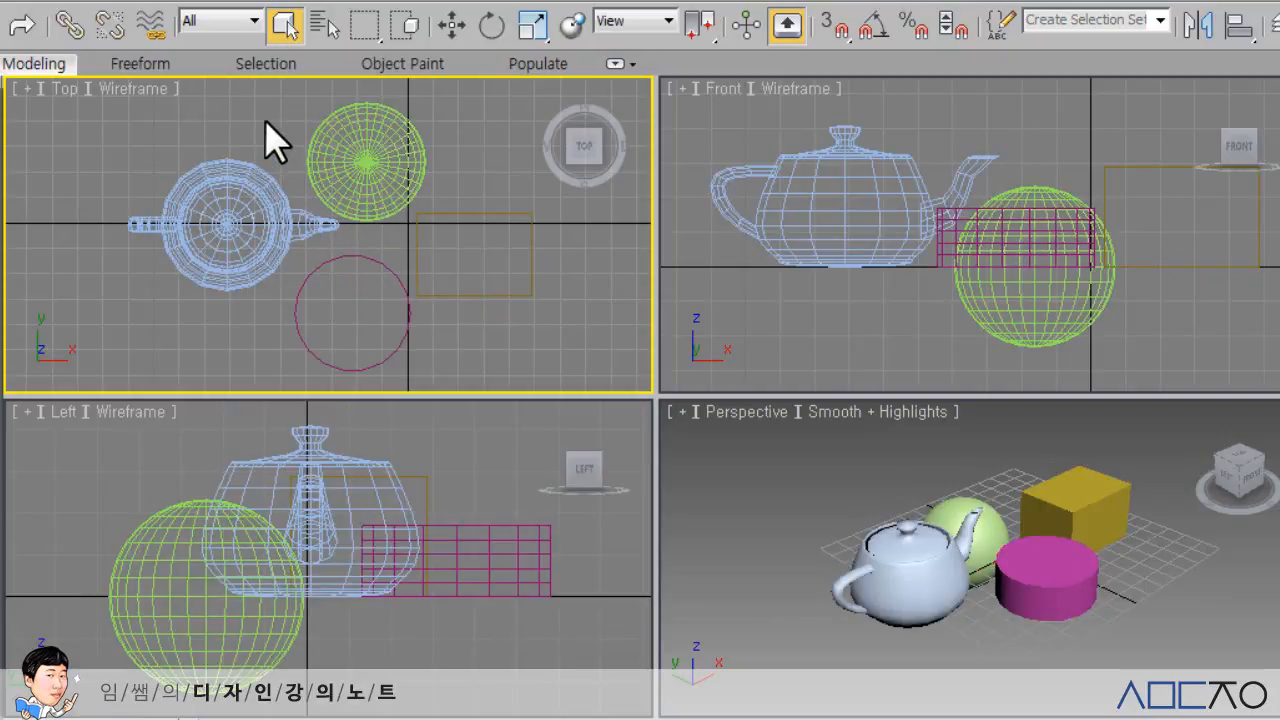
- Use Select by Name to select Teapot001 from the scene list, and clear the selection
left_click(327, 19)
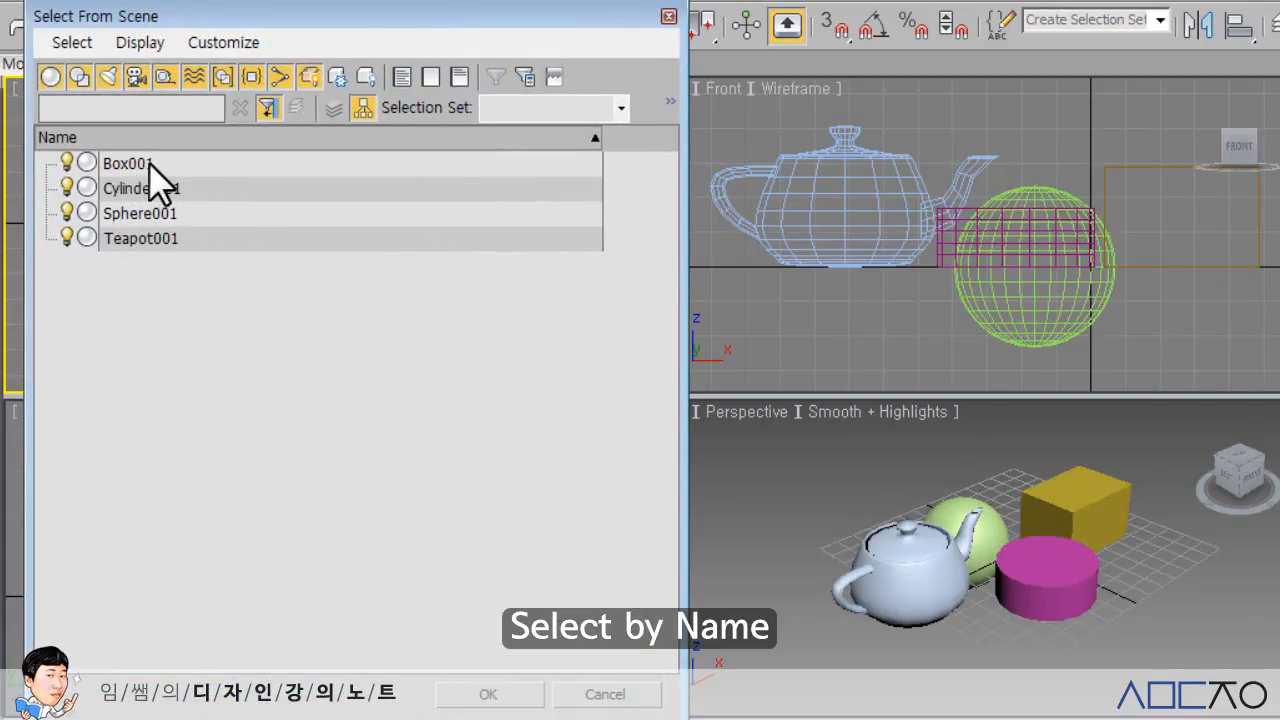
left_click(158, 244)
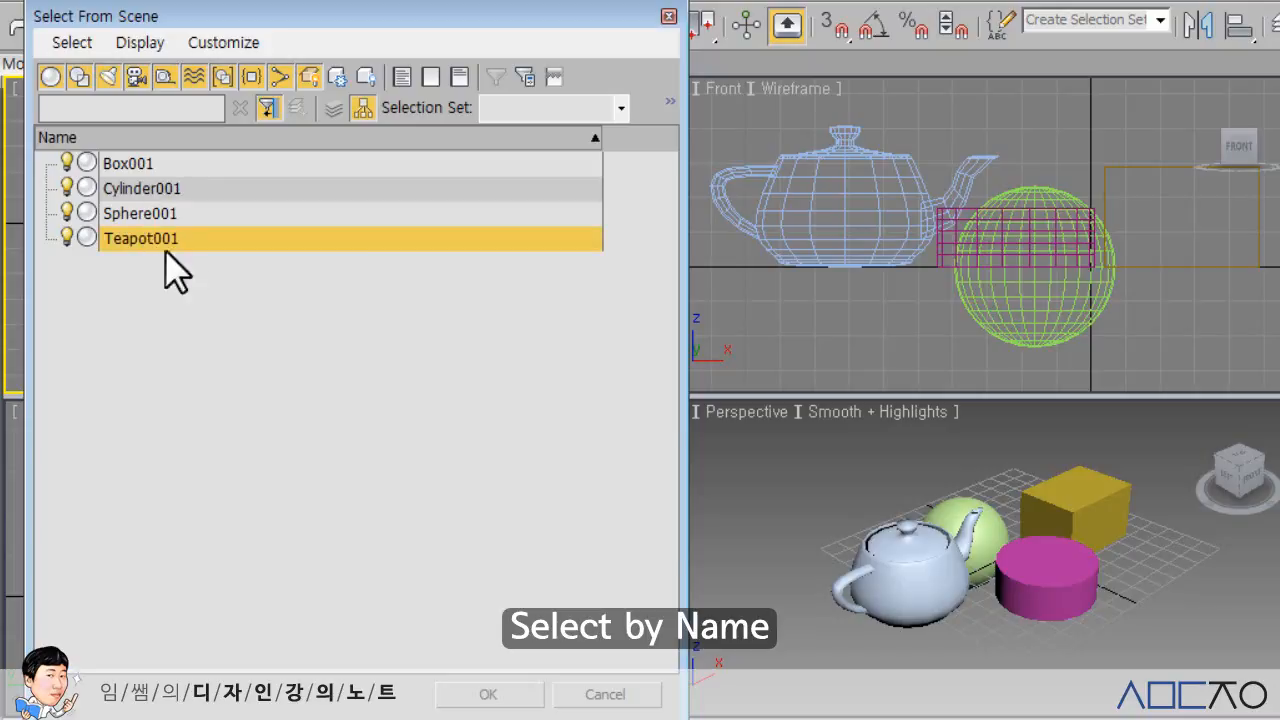
left_click(489, 693)
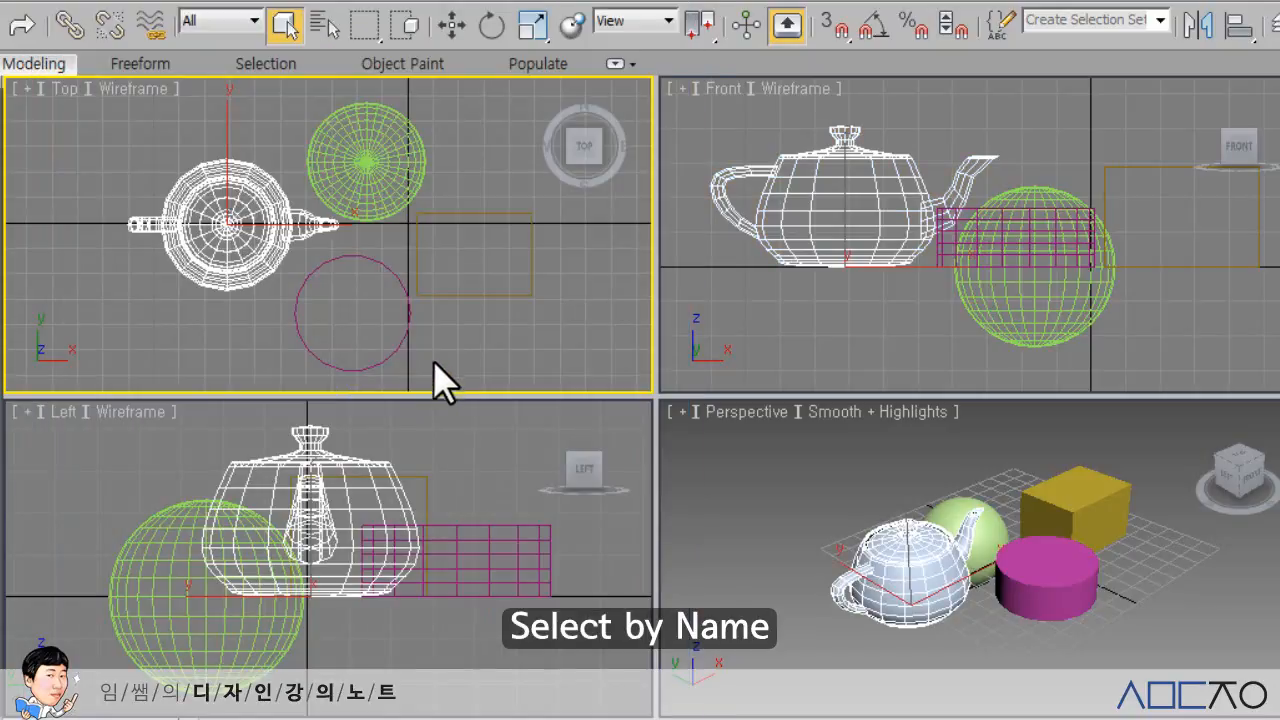
left_click(445, 350)
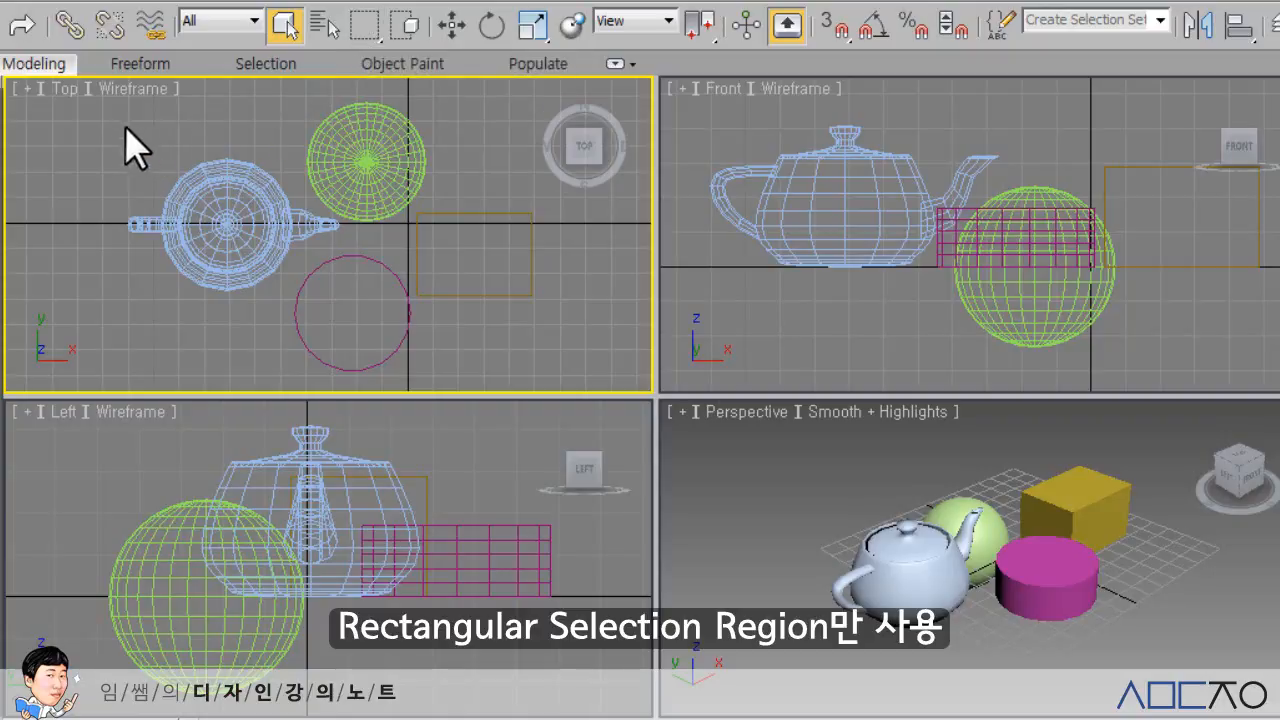
- Region-select the teapot, sphere and cylinder twice in the Top viewport with a rectangular region, clearing the selection in between
left_click_drag(96, 113, 398, 318)
left_click(86, 117)
left_click_drag(86, 117, 382, 329)
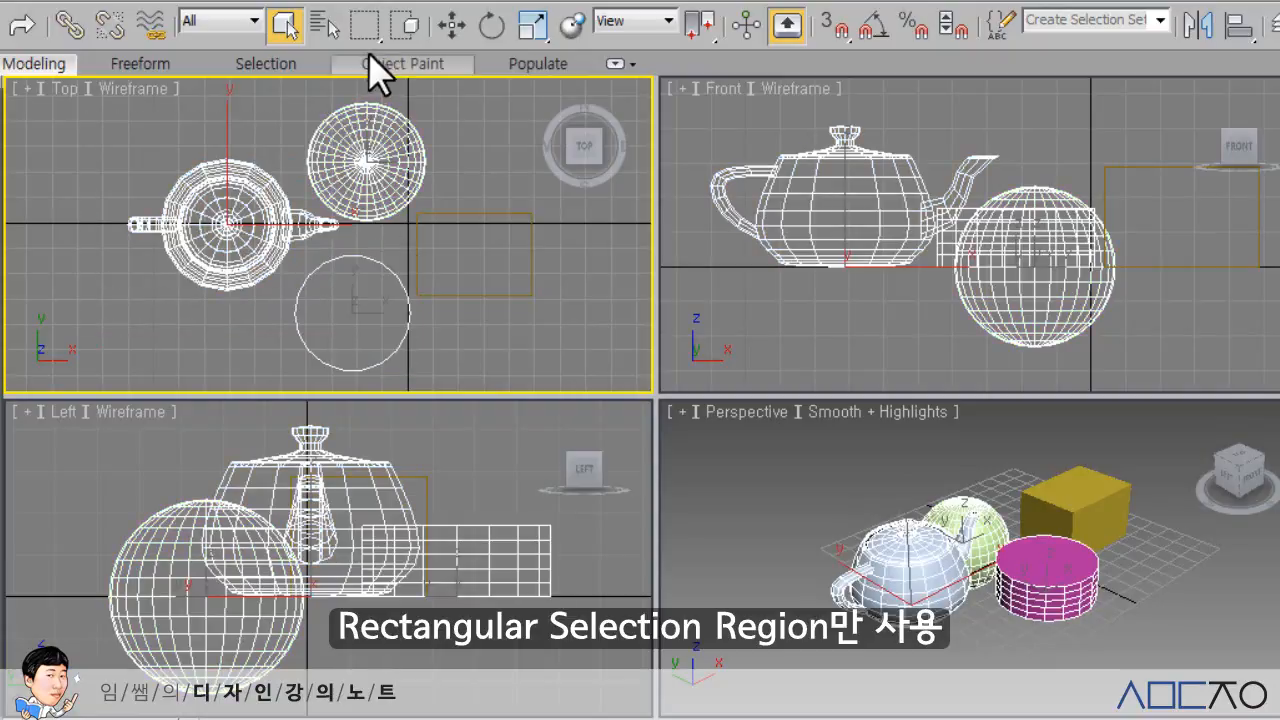
- Switch to the circular selection region, draw one between the teapot and the sphere in the Top viewport, and clear the selection
left_click_drag(365, 25, 365, 98)
left_click_drag(287, 183, 342, 106)
left_click(271, 137)
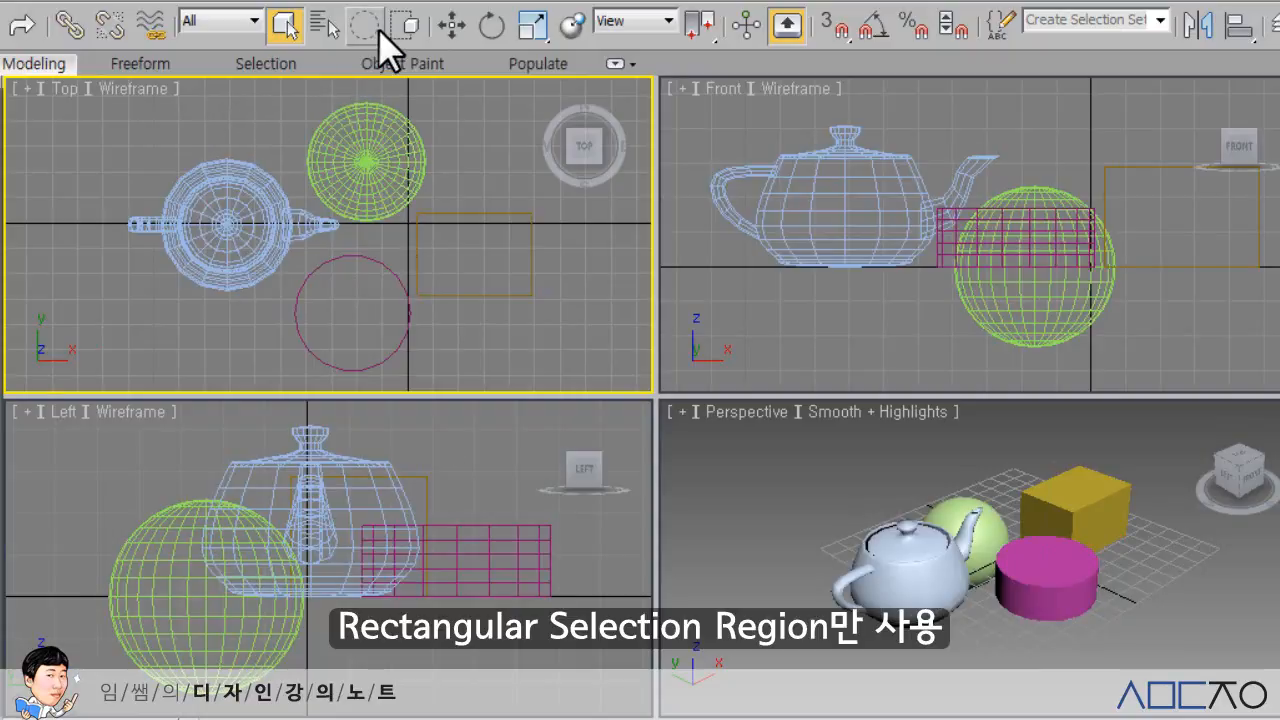
- Switch to the fence selection region, outline a closed polygon around the teapot and across the sphere and cylinder, and clear the selection
left_click_drag(379, 28, 381, 100)
left_click_drag(90, 178, 257, 118)
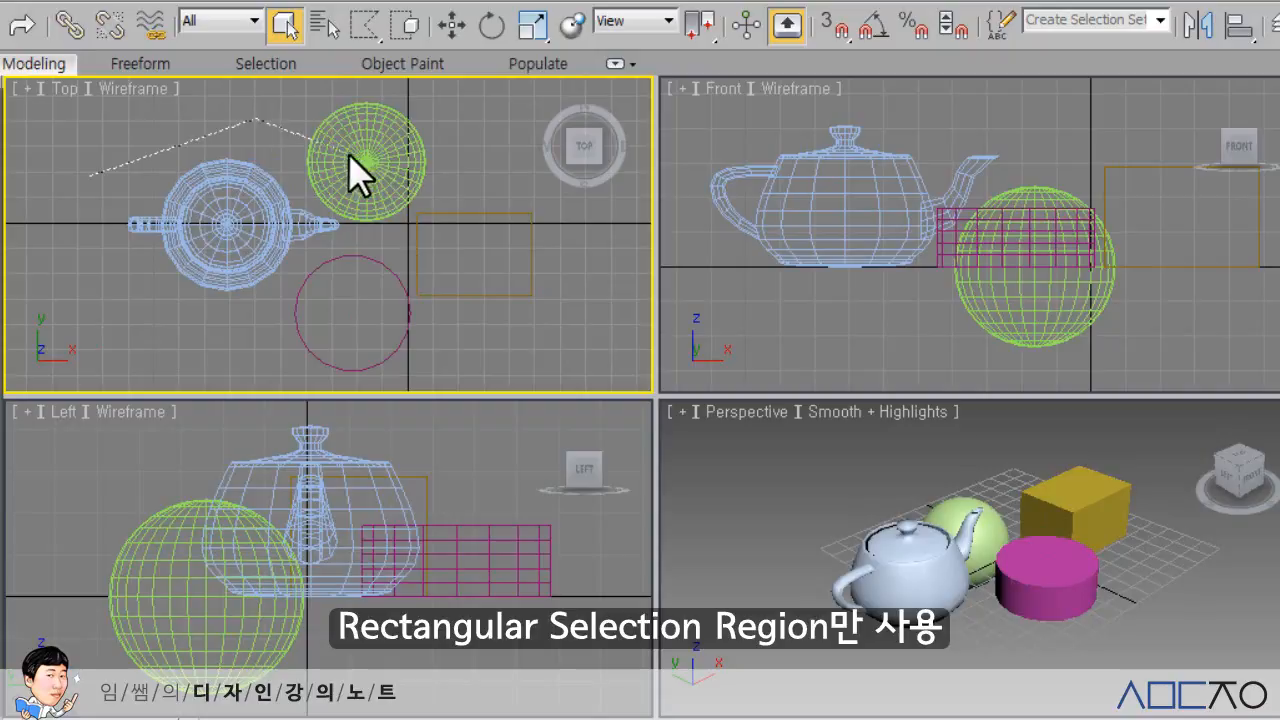
left_click(432, 281)
left_click(313, 320)
left_click(204, 326)
left_click(106, 290)
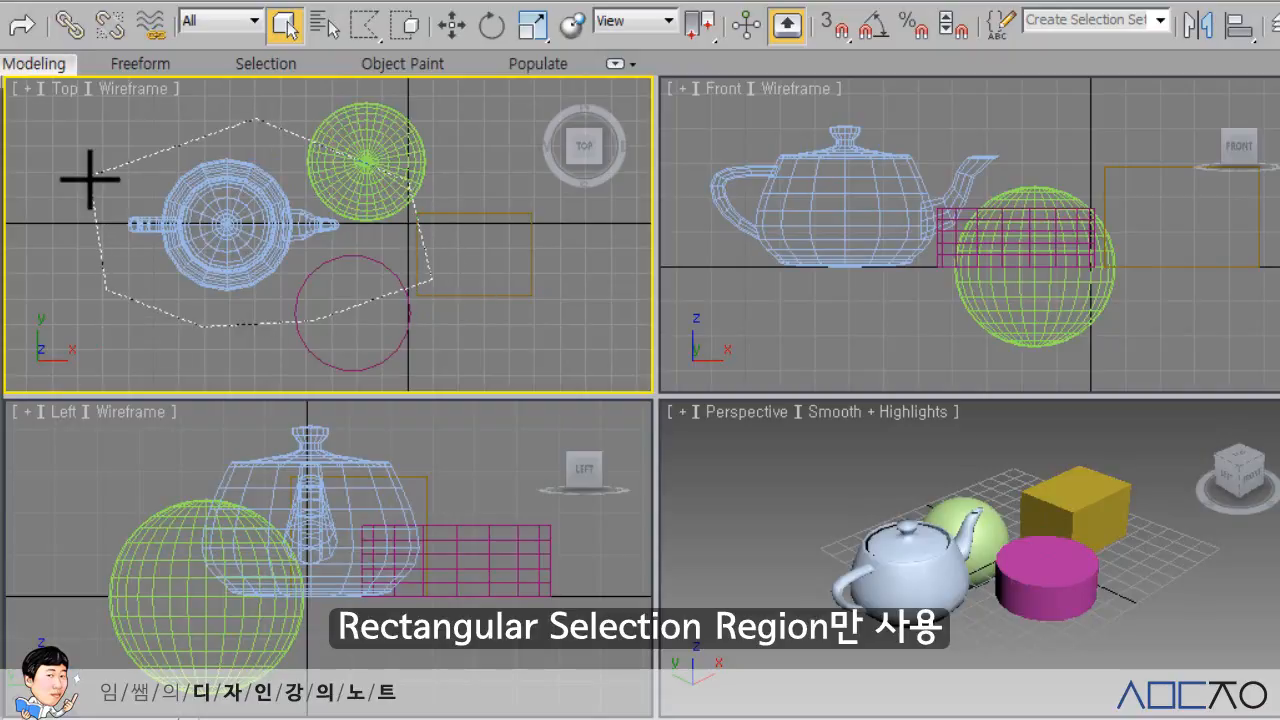
left_click(90, 178)
left_click(163, 157)
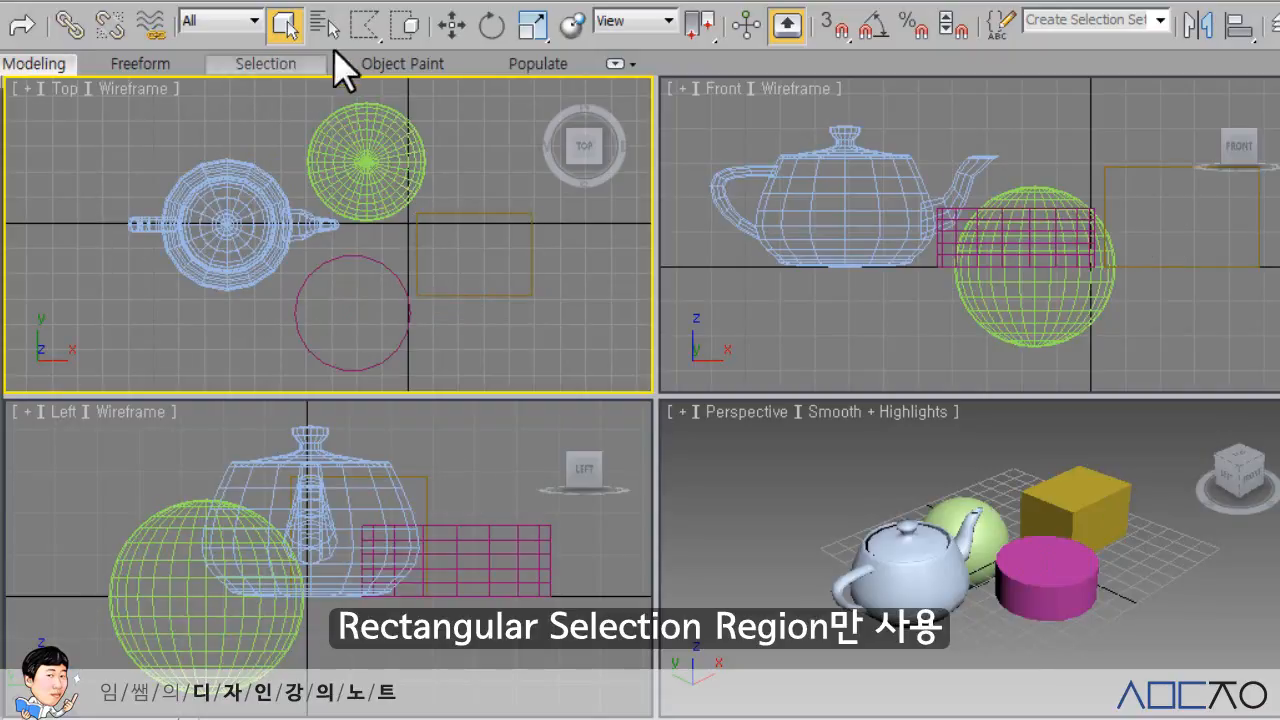
- Set the selection region back to rectangular and toggle Window/Crossing to Window mode
left_click_drag(357, 26, 367, 60)
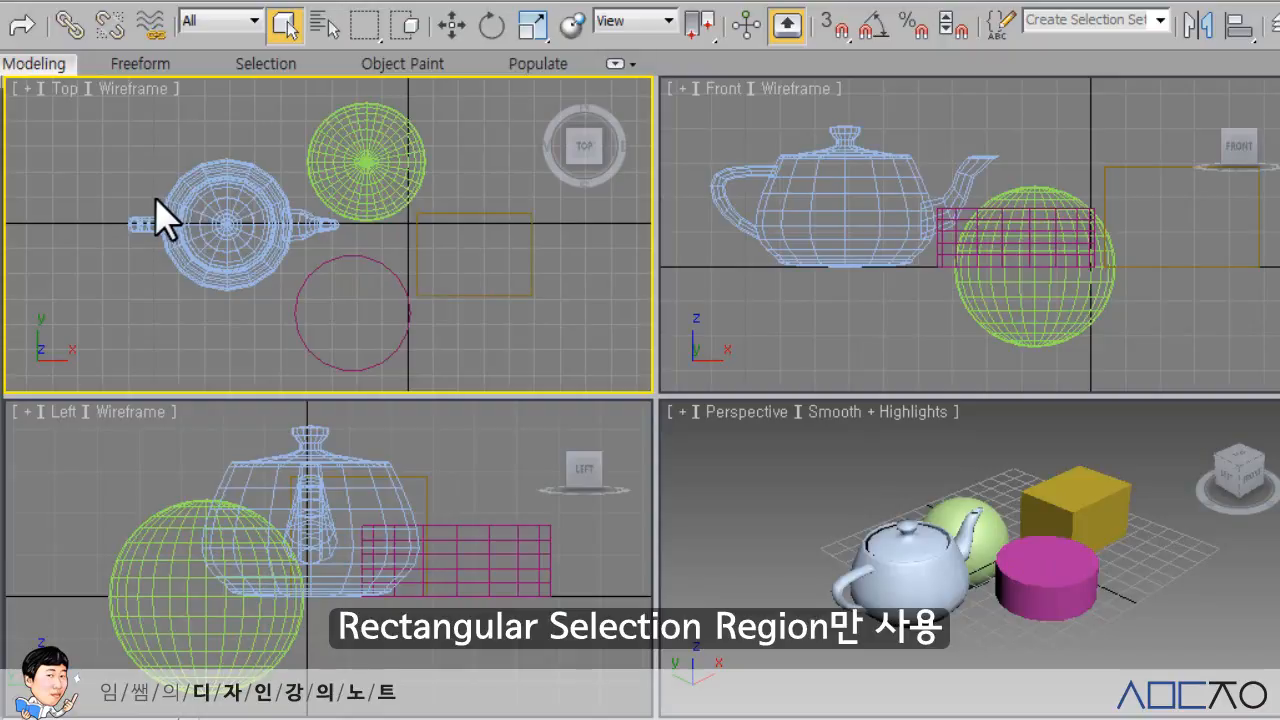
left_click(404, 26)
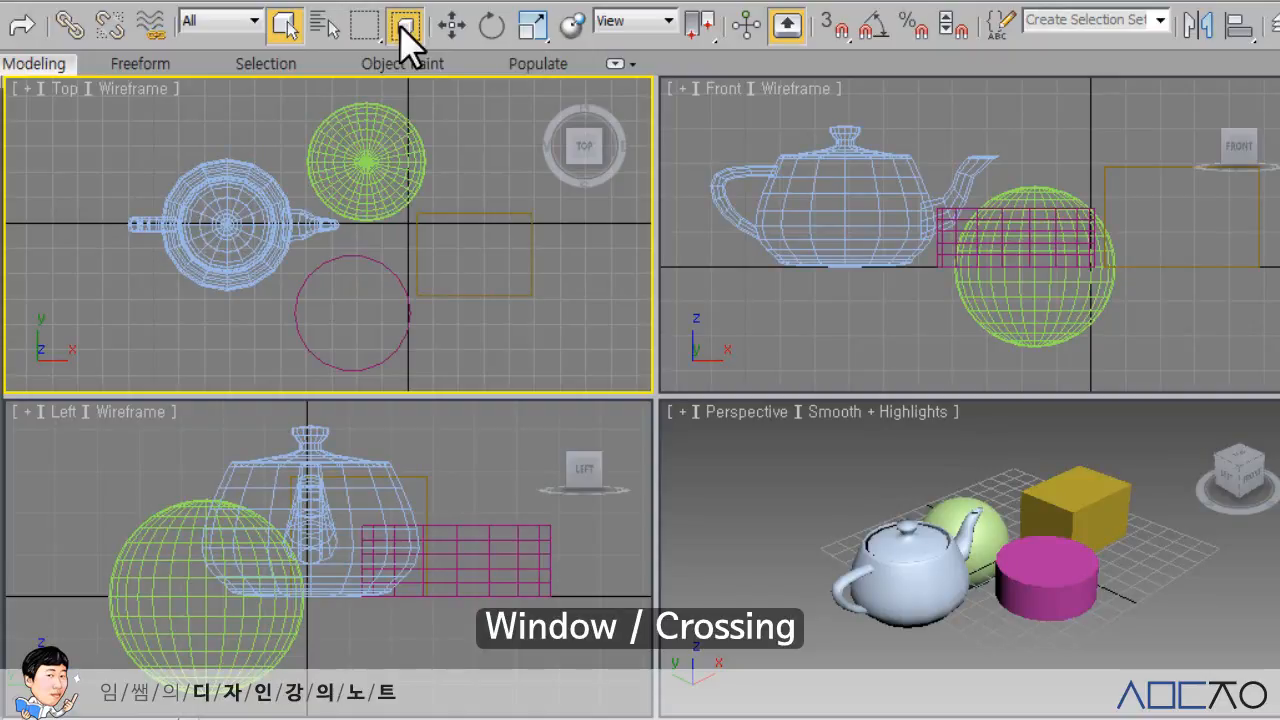
left_click(403, 28)
left_click(401, 28)
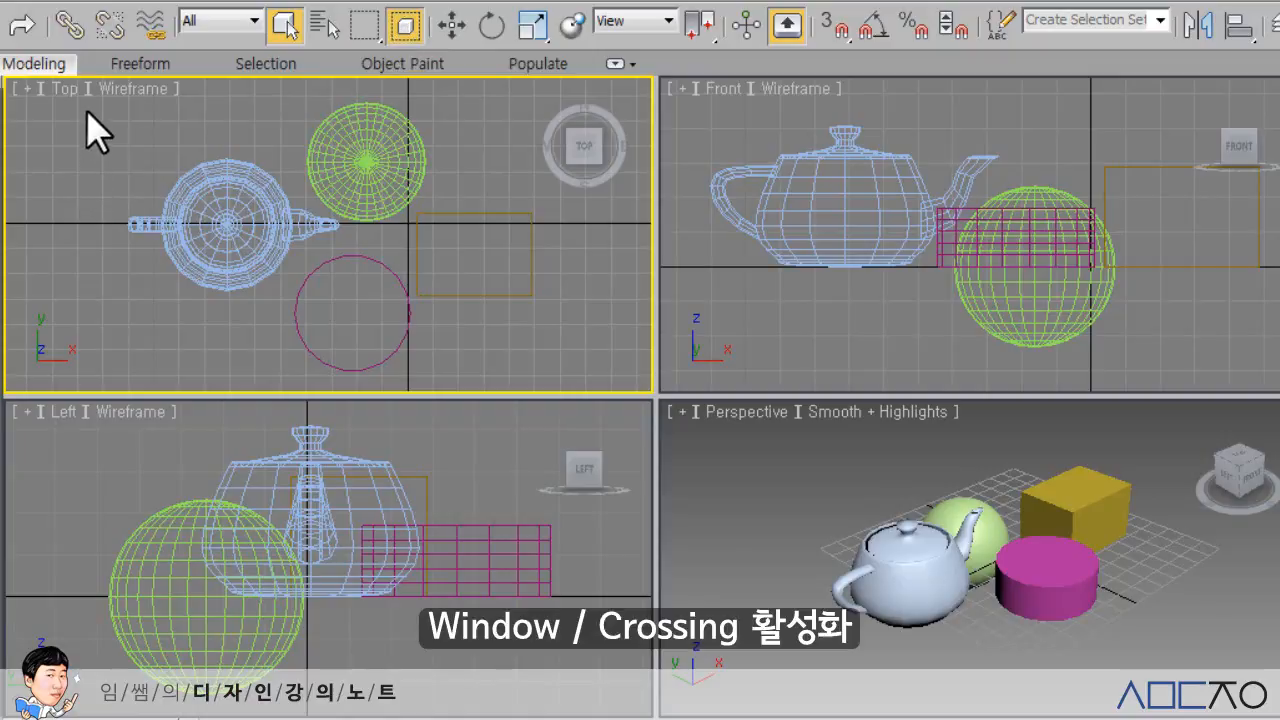
- Draw rectangular regions twice around the teapot and partly over the sphere and cylinder in Window mode, clearing the selection each time
left_click_drag(86, 110, 393, 323)
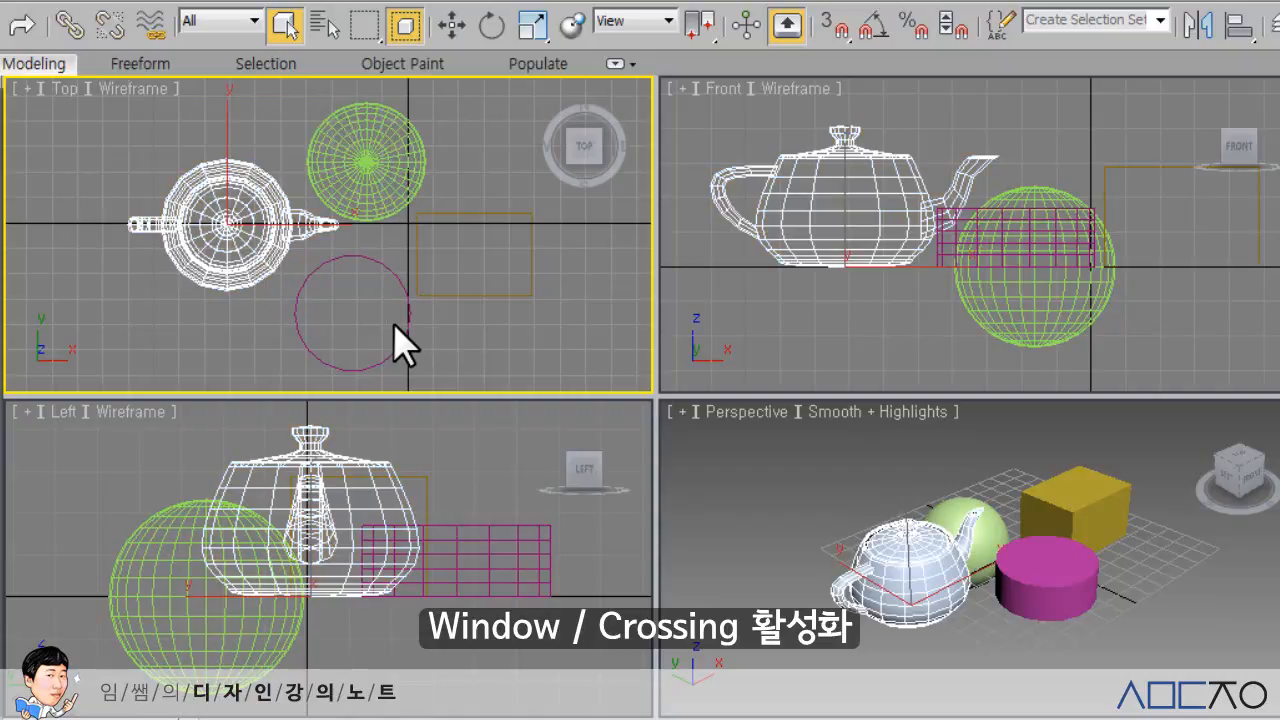
left_click(105, 110)
left_click_drag(97, 104, 377, 324)
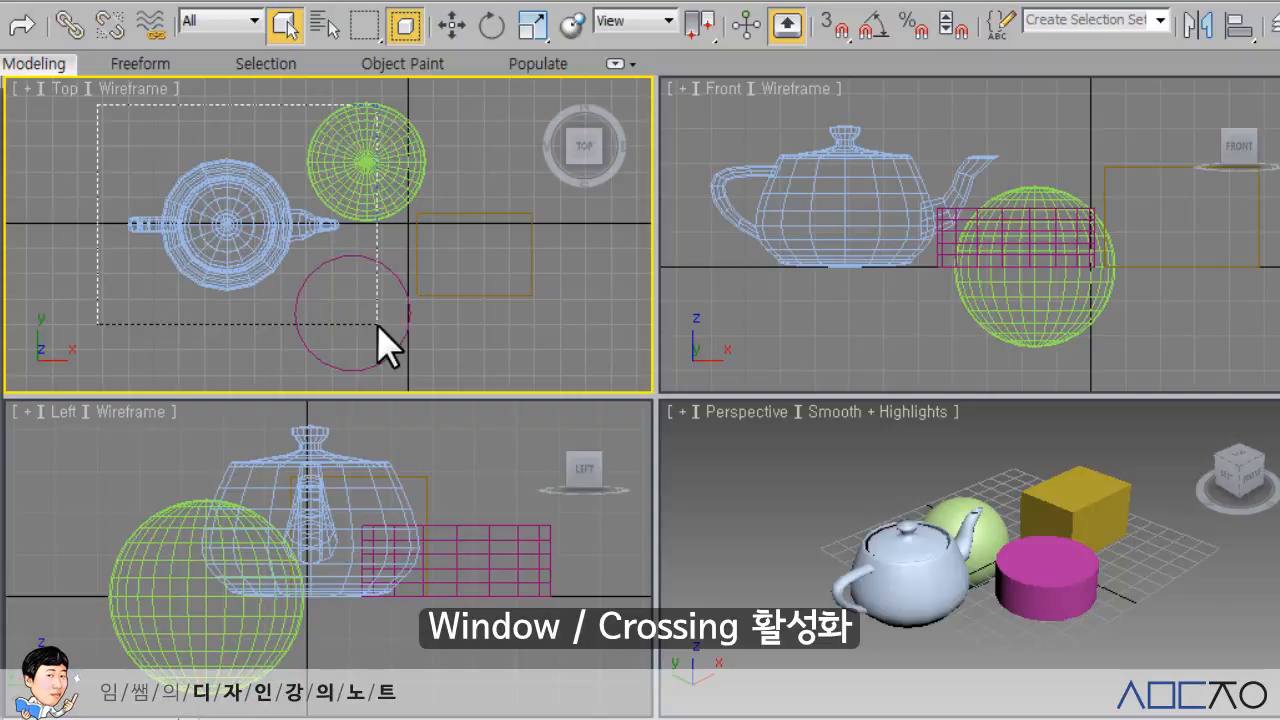
left_click_drag(377, 324, 377, 324)
left_click(166, 156)
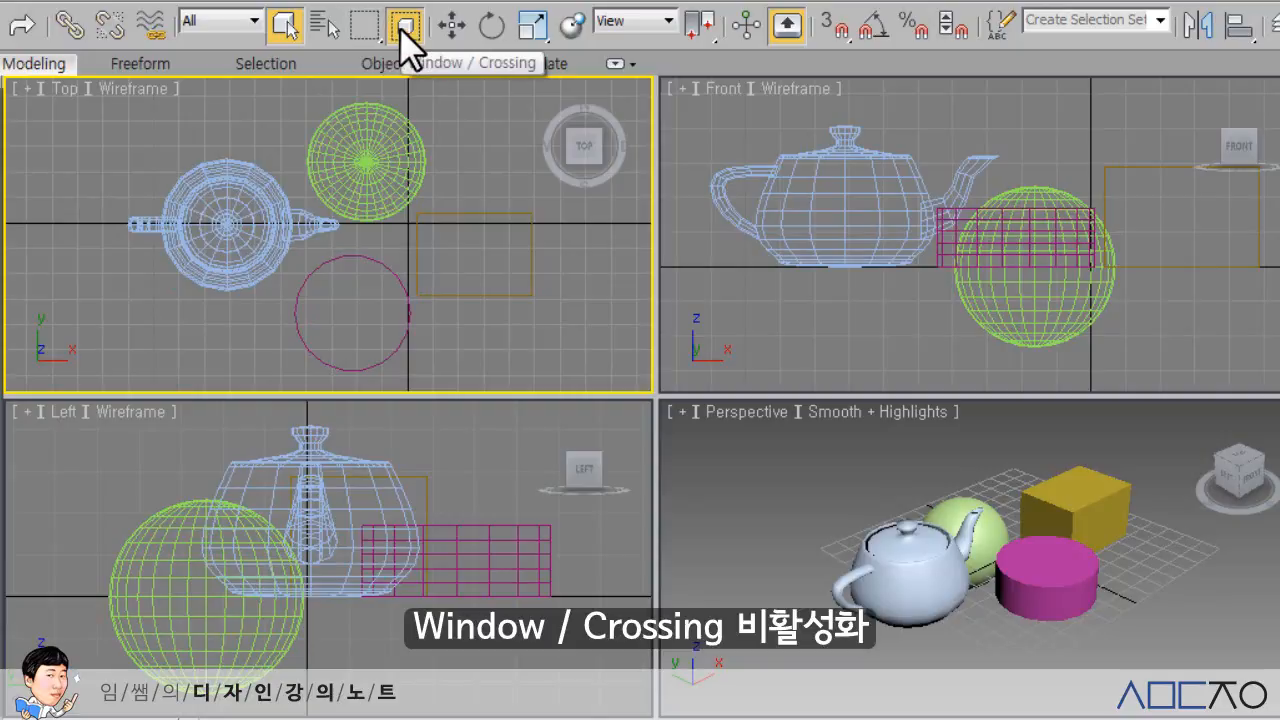
- Toggle Window/Crossing to Crossing mode, draw rectangular regions around the teapot and partly over the sphere and cylinder, and clear the selection
left_click(408, 30)
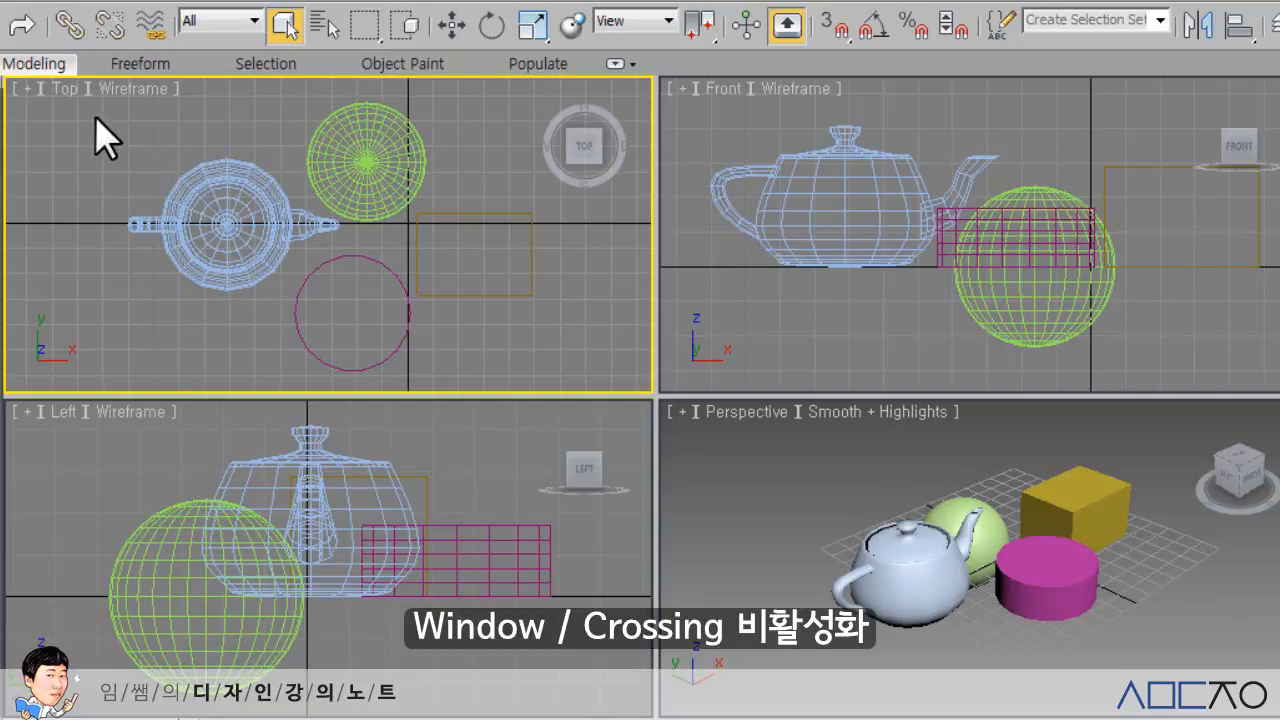
left_click_drag(92, 112, 351, 338)
left_click_drag(90, 118, 357, 349)
left_click(290, 115)
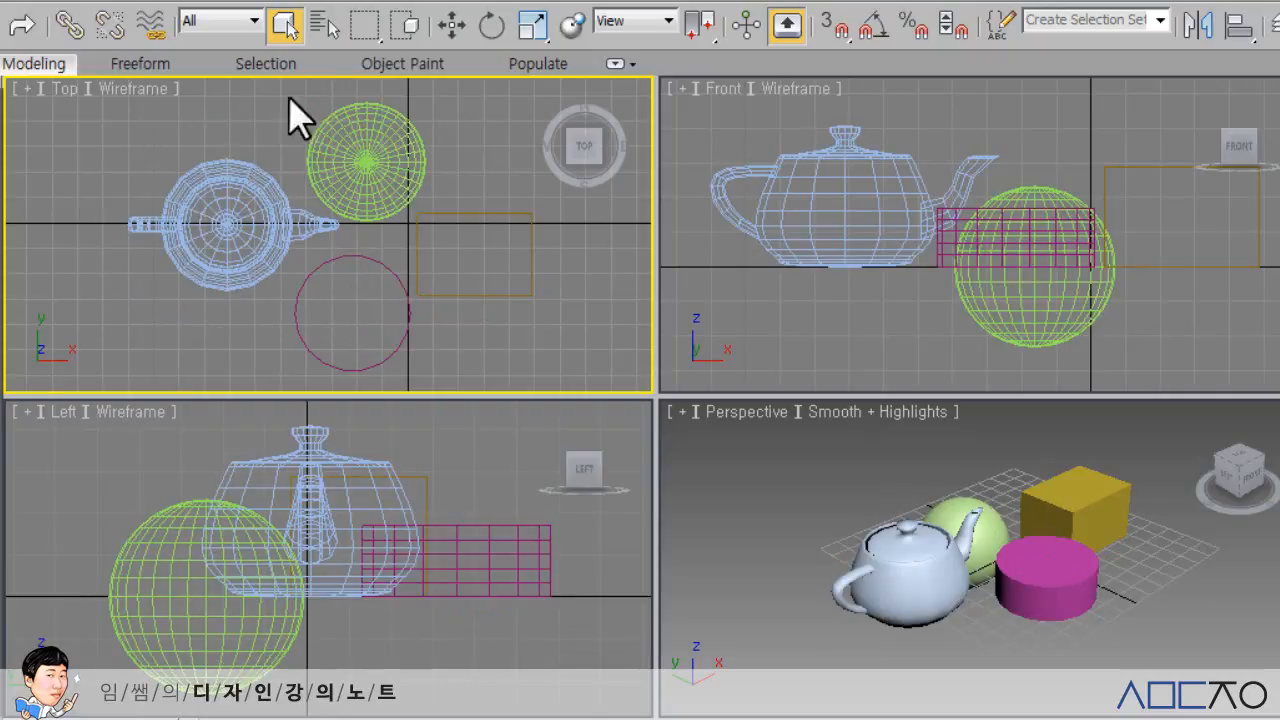
- Switch to Window mode, draw one rectangular region around the teapot and partly over its neighbours in the Top viewport, and clear the selection
left_click(406, 30)
left_click_drag(97, 116, 357, 344)
left_click(251, 143)
- Return to Crossing mode, repeat the rectangular region over the teapot and part of the cylinder, and clear the selection
left_click(406, 28)
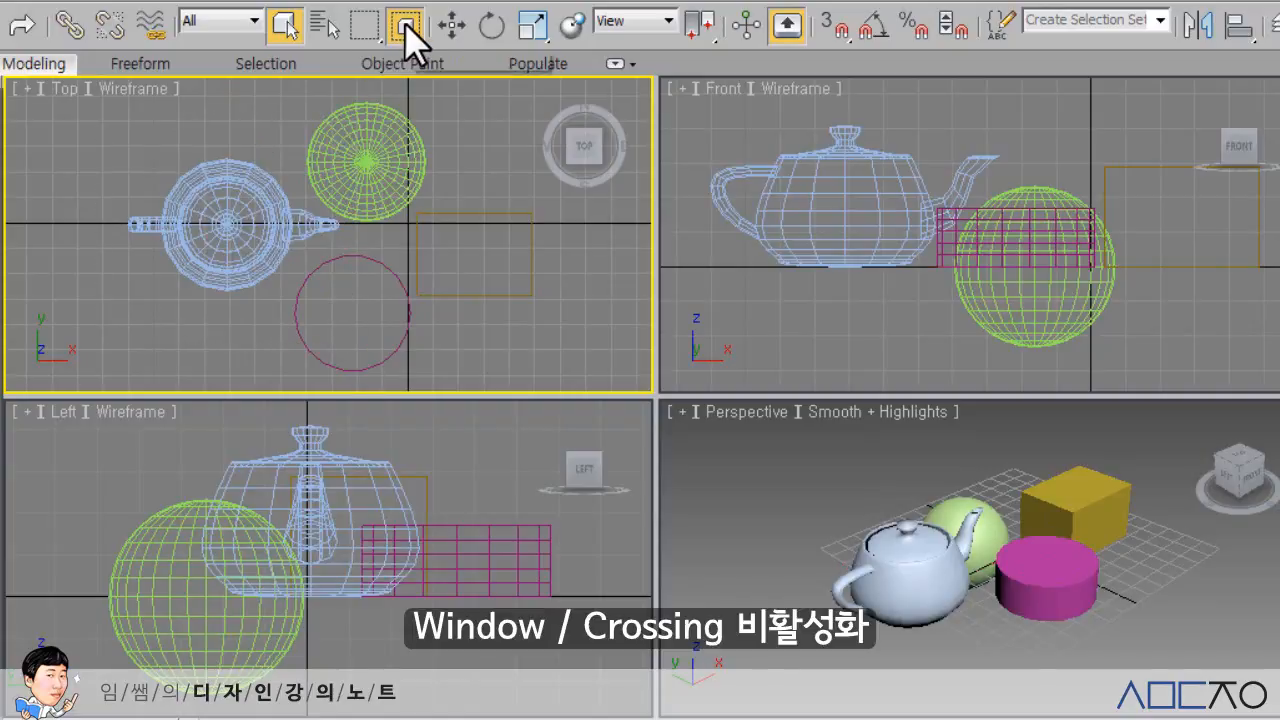
left_click_drag(106, 116, 342, 334)
left_click(232, 122)
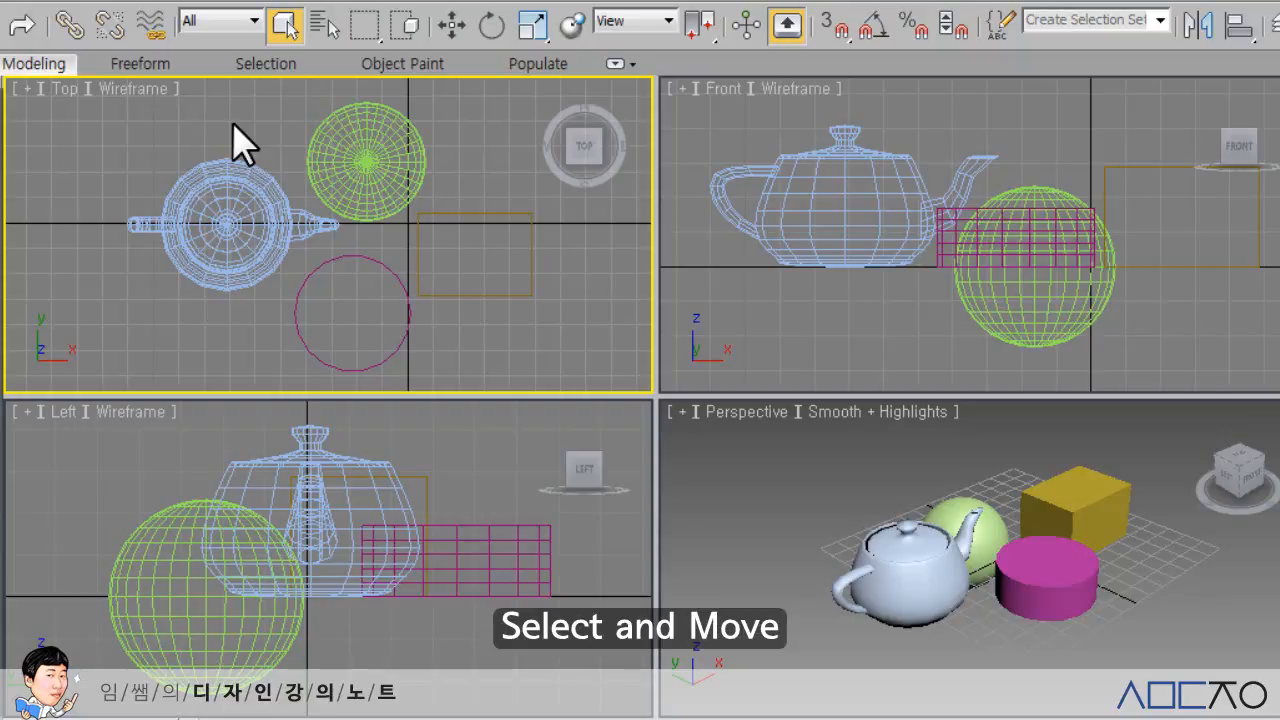
- Activate Select and Move, select the teapot in the Top viewport, and isolate it from the other objects
left_click(450, 26)
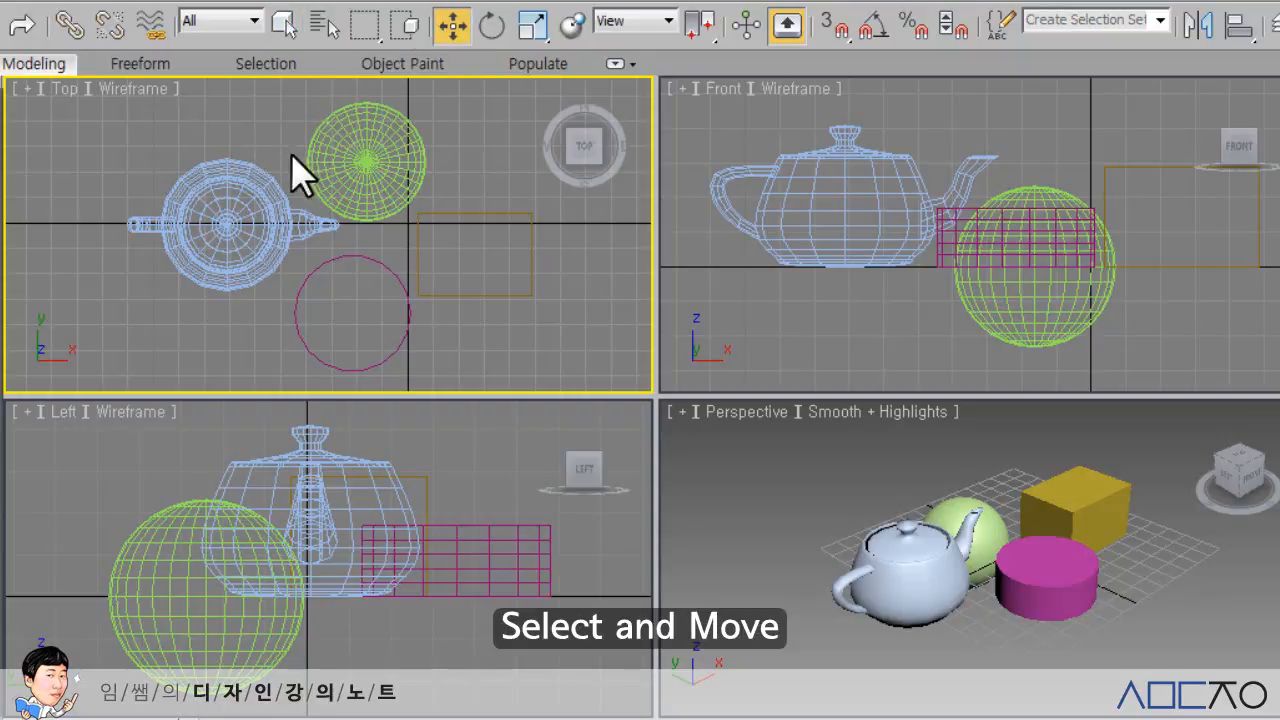
left_click(226, 226)
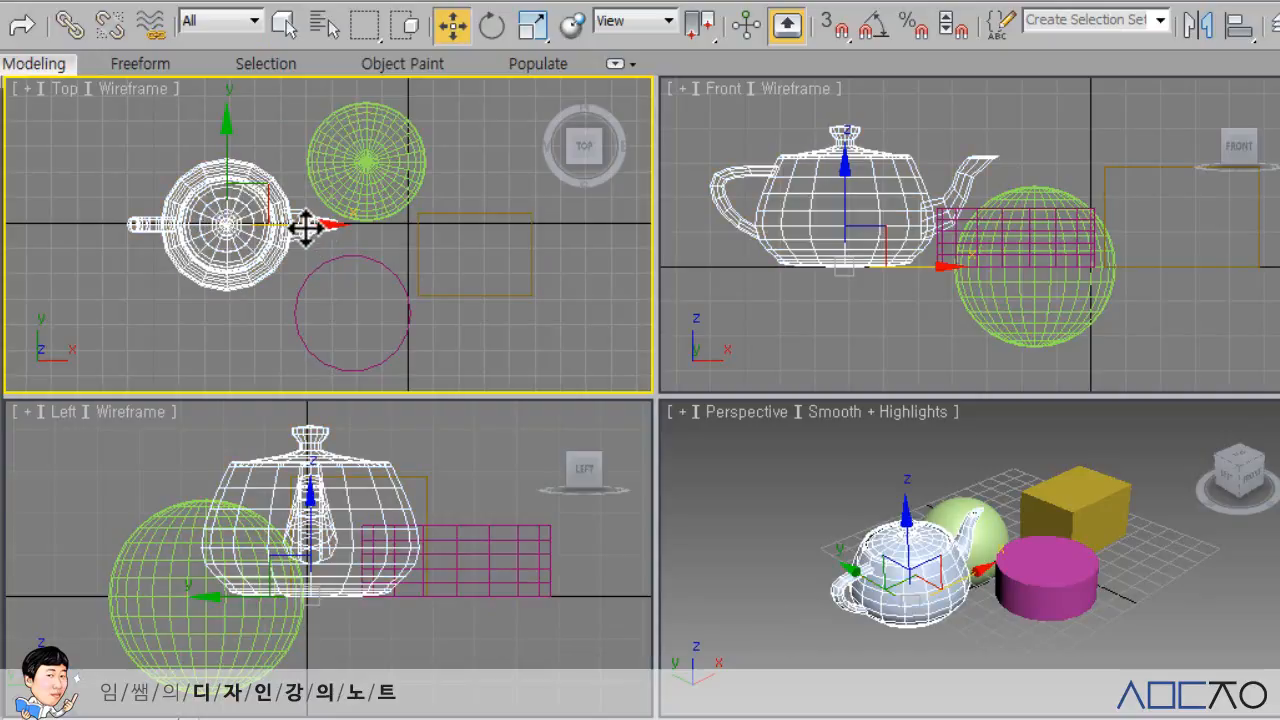
left_click(125, 163)
left_click(229, 190)
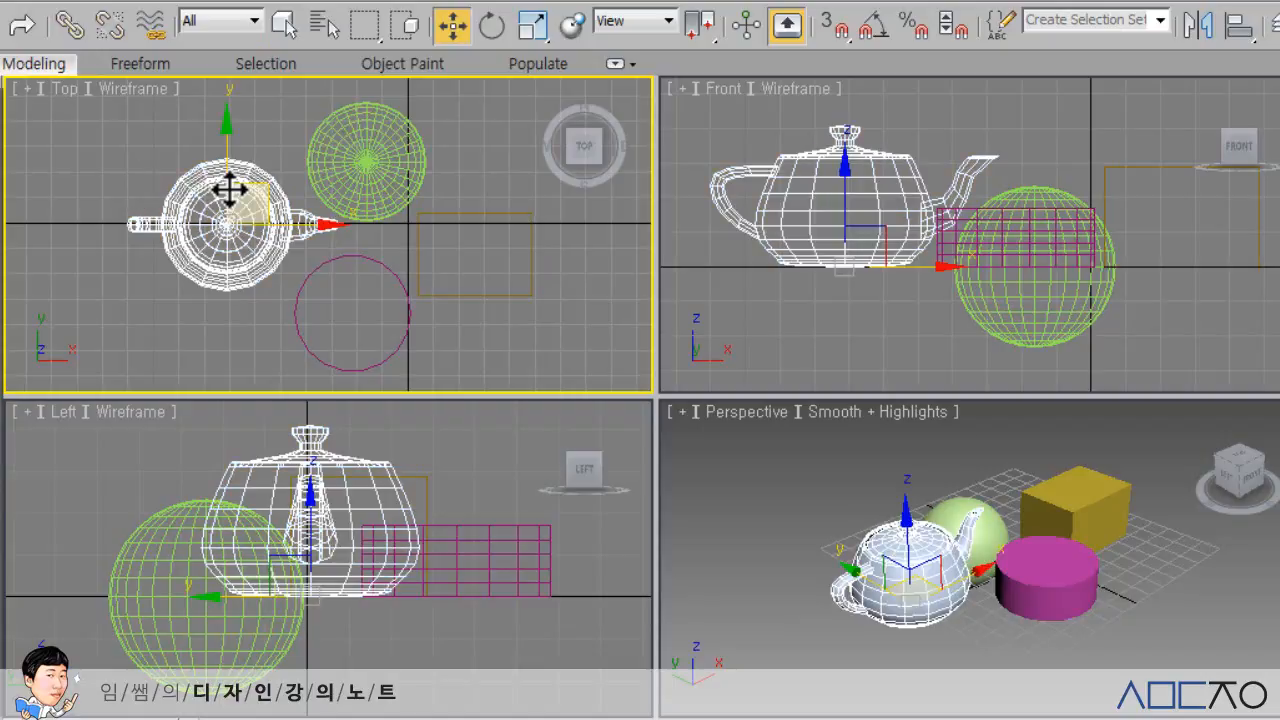
key("alt+q")
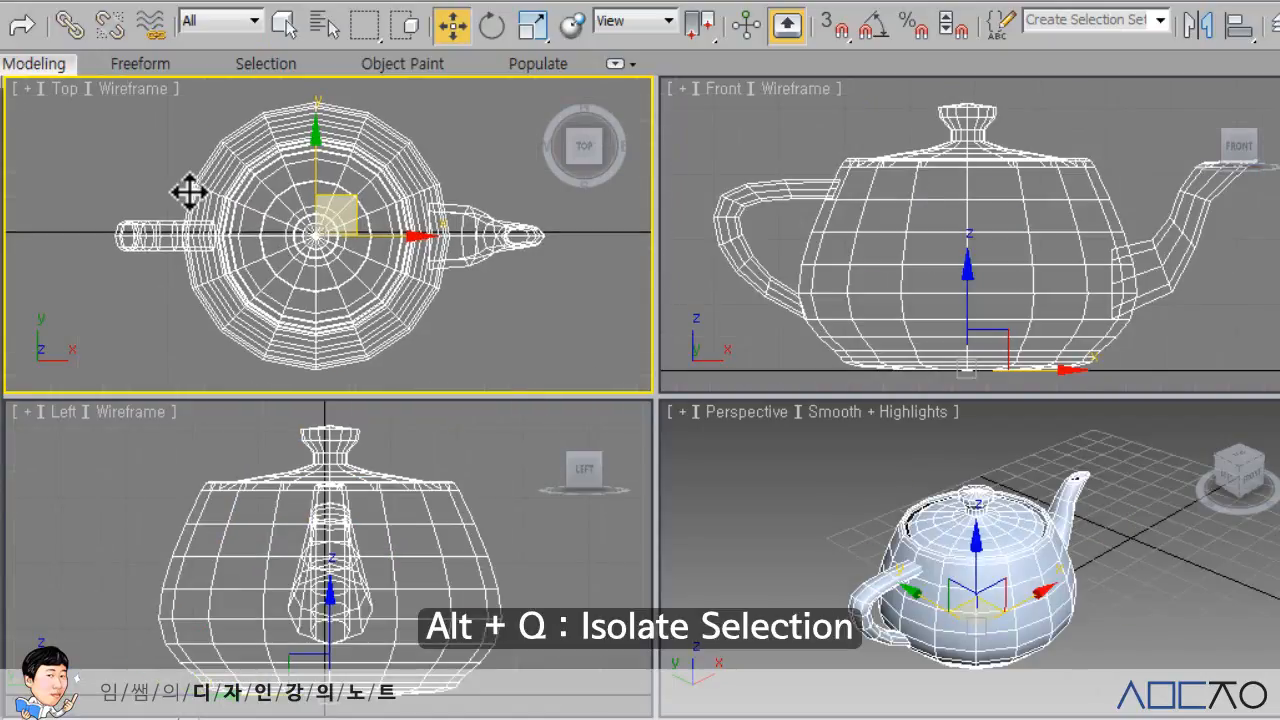
scroll(192, 194, "down", 3)
scroll(194, 199, "down", 4)
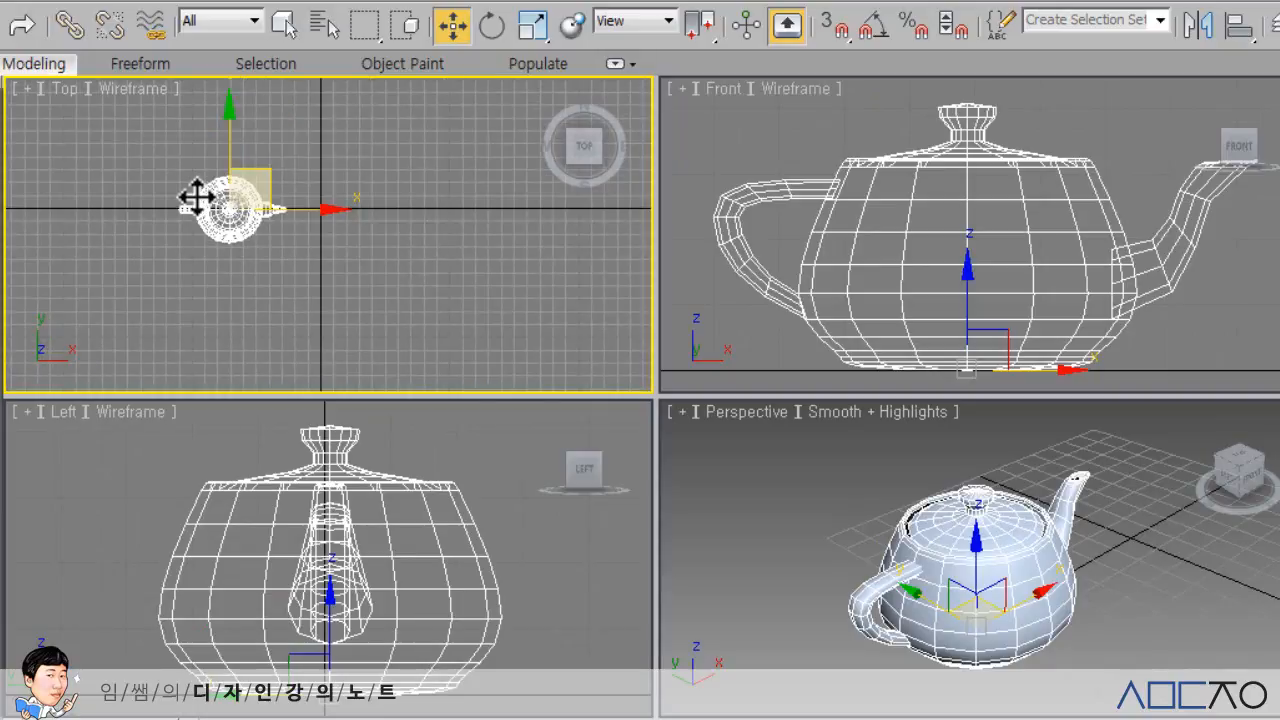
middle_click_drag(194, 200, 250, 232)
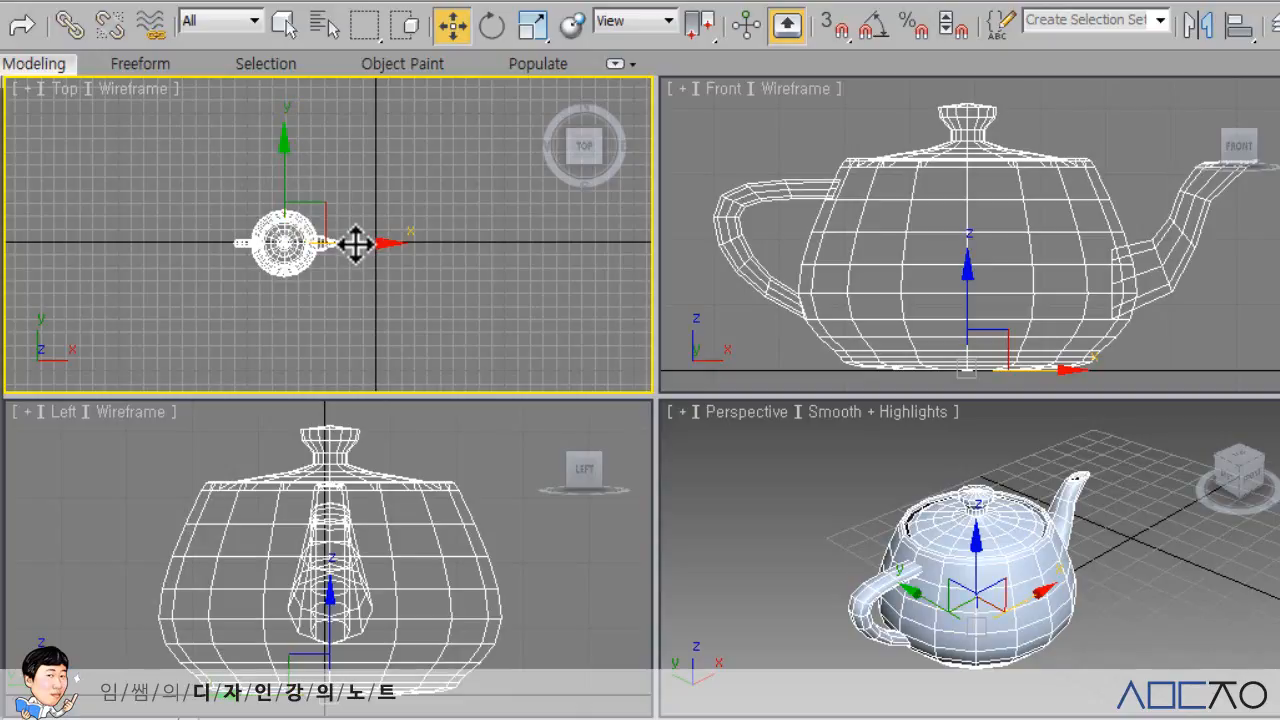
- Move the teapot slightly along X, along Y, and freely in the XY plane in the Top viewport, and clear the selection
left_click_drag(355, 243, 349, 197)
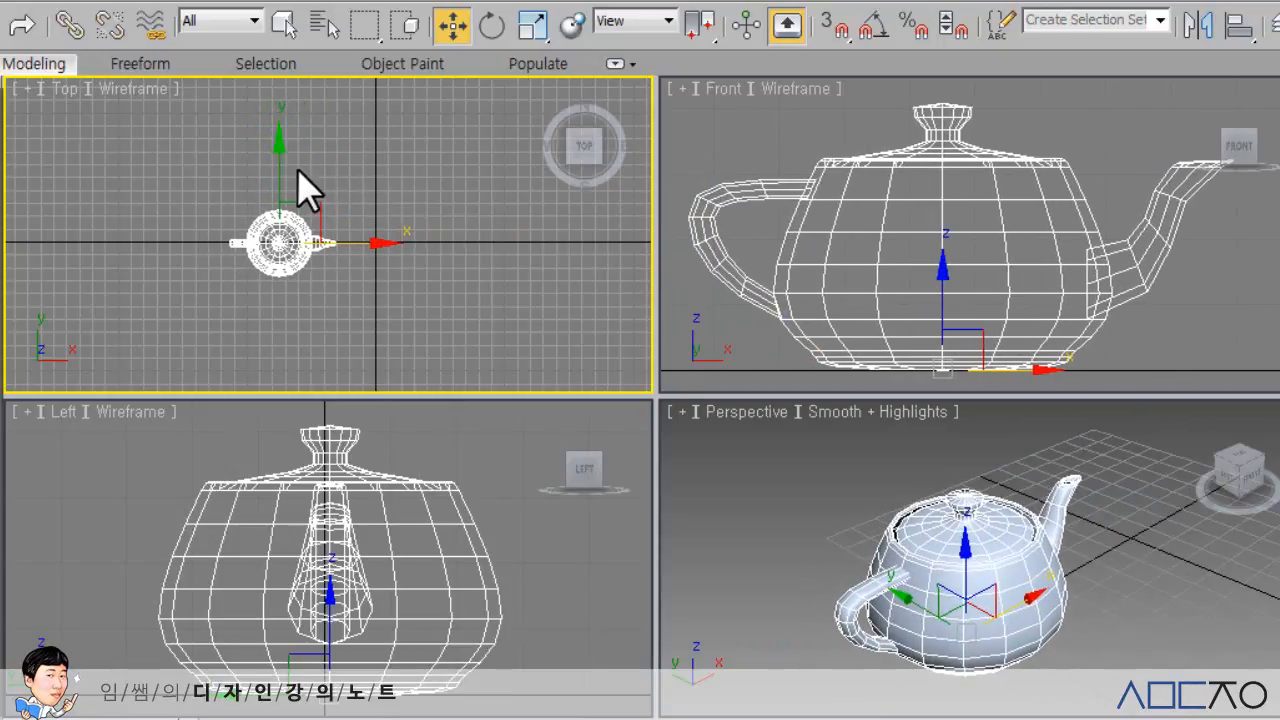
left_click_drag(274, 171, 342, 168)
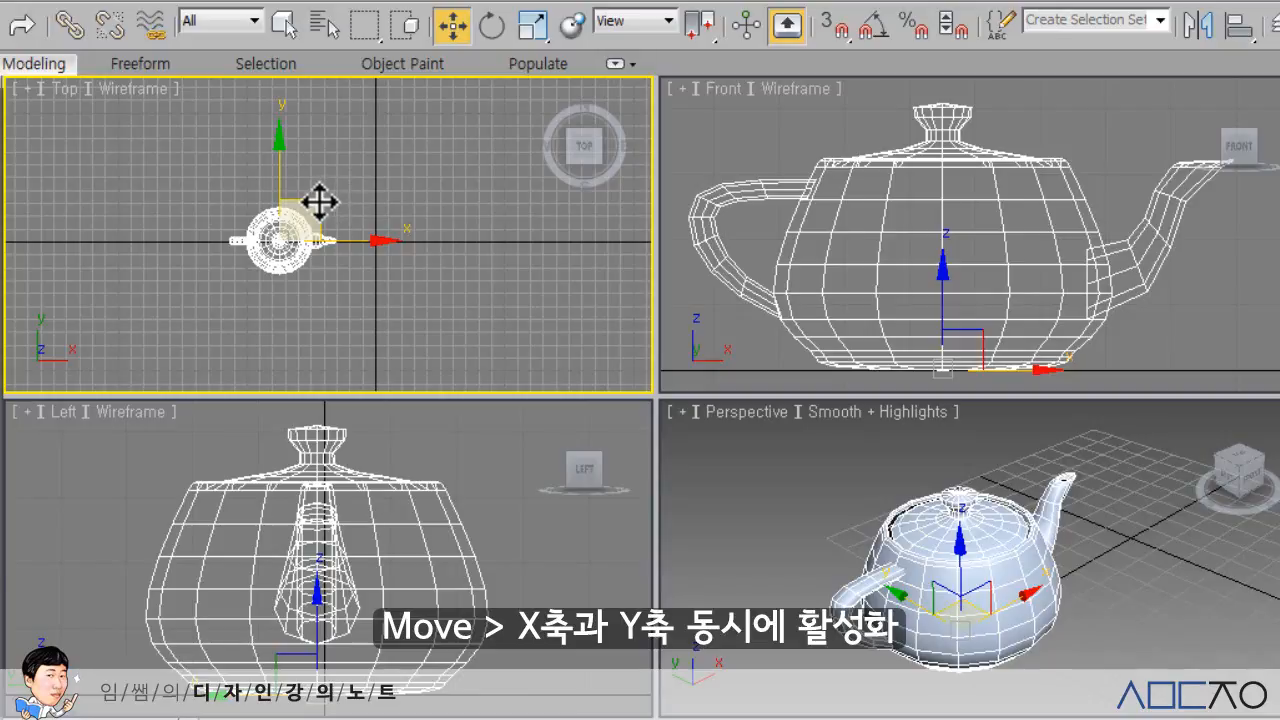
mouse_move(320, 203)
left_mouse_down()
mouse_move(363, 111)
mouse_move(437, 206)
mouse_move(331, 266)
mouse_move(265, 168)
mouse_move(363, 134)
mouse_move(409, 203)
mouse_move(346, 251)
mouse_move(294, 211)
mouse_move(309, 191)
mouse_move(314, 200)
left_mouse_up()
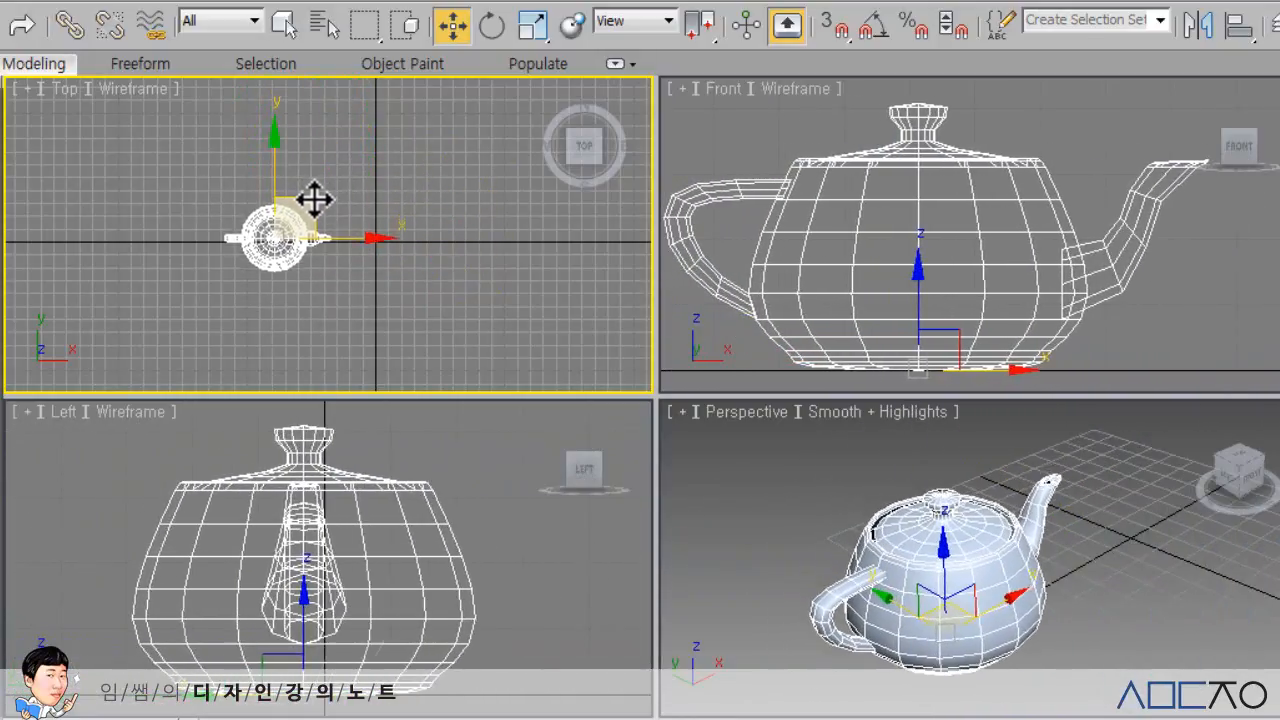
left_click(358, 180)
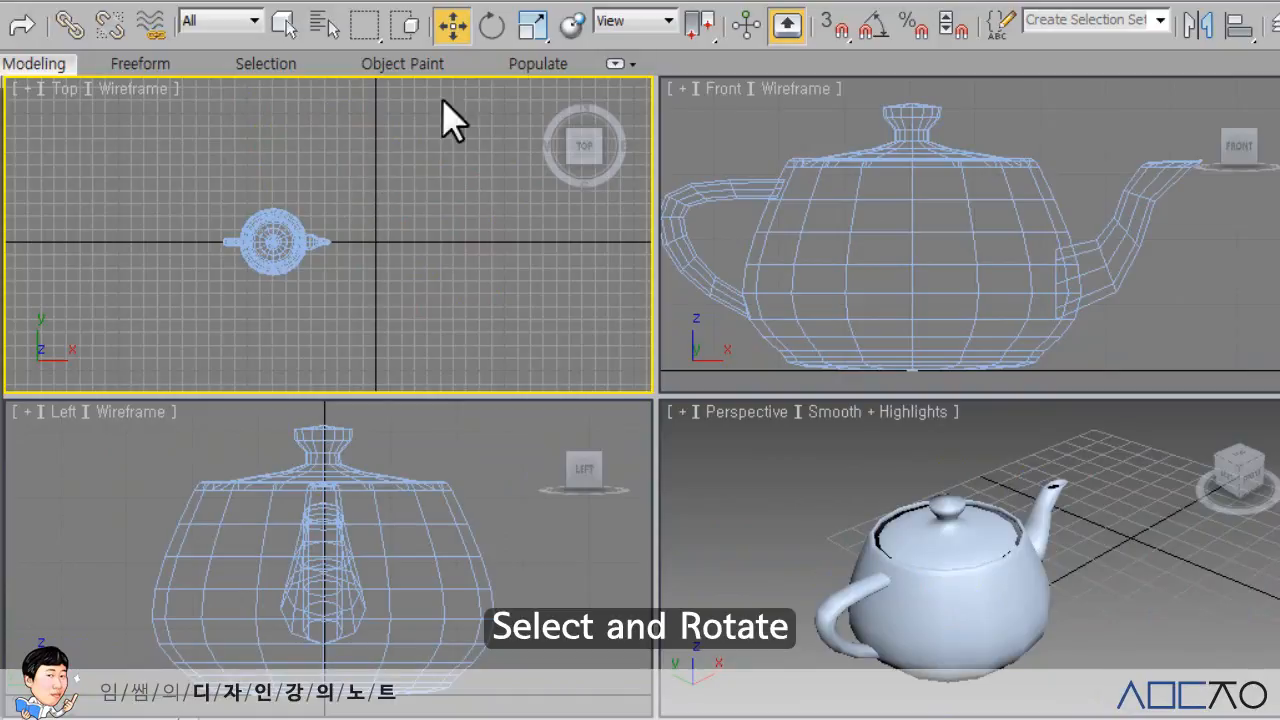
- With Select and Rotate, select the teapot, try rotating it about its Z axis in the Top viewport, and undo the rotation
left_click(491, 28)
left_click(300, 229)
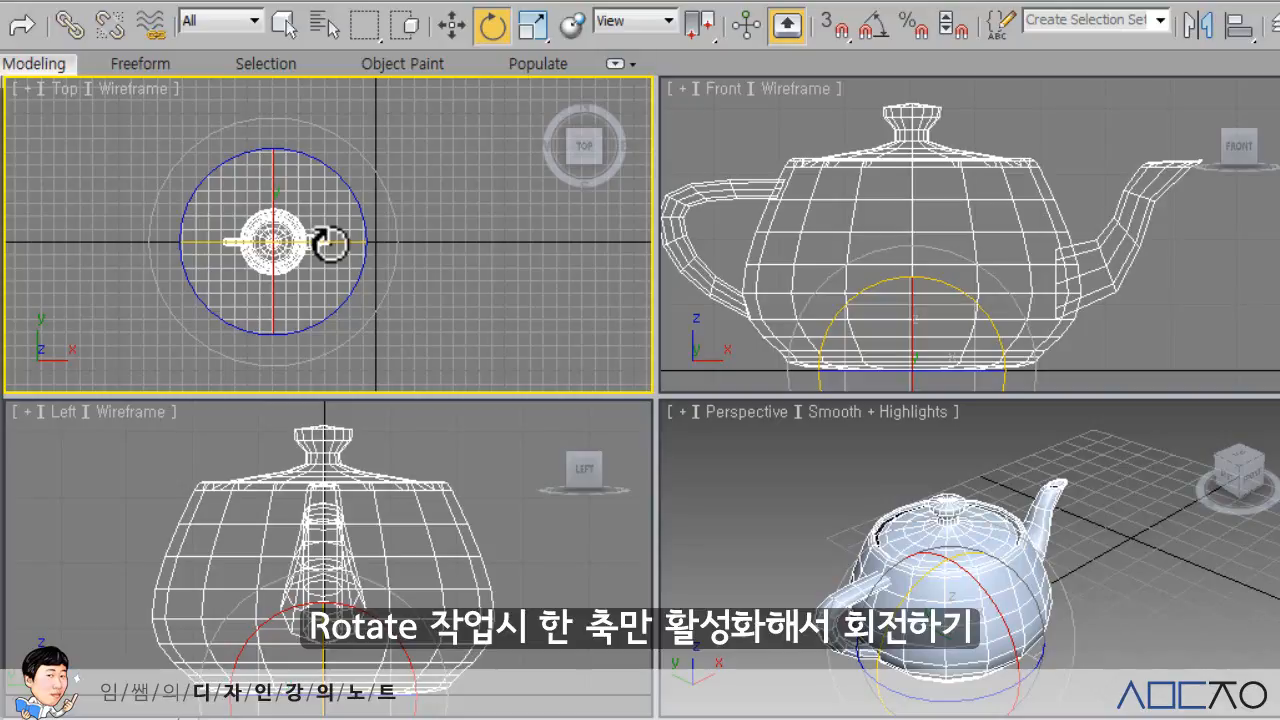
left_click_drag(392, 244, 428, 249)
right_click(428, 249)
left_click_drag(276, 198, 377, 300)
key("ctrl+z")
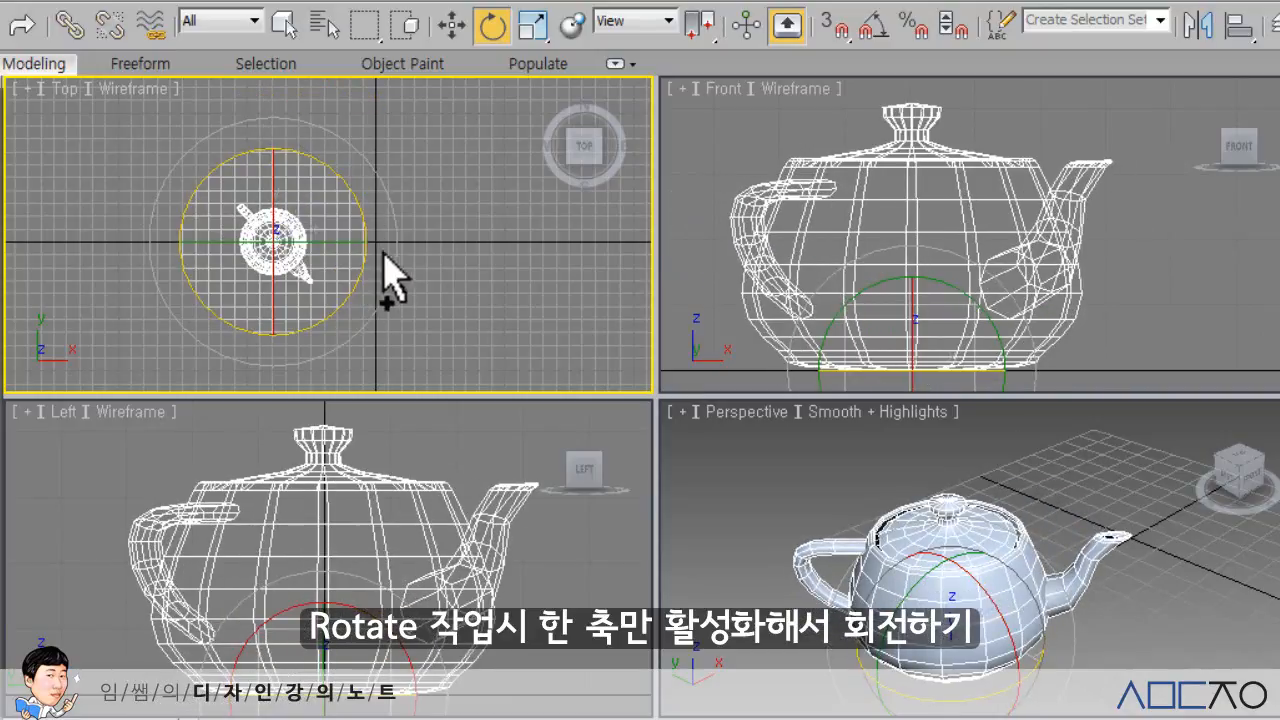
key("ctrl+z")
- Try a free rotation of the teapot and one about only the Y axis, undoing each
left_click_drag(314, 215, 400, 157)
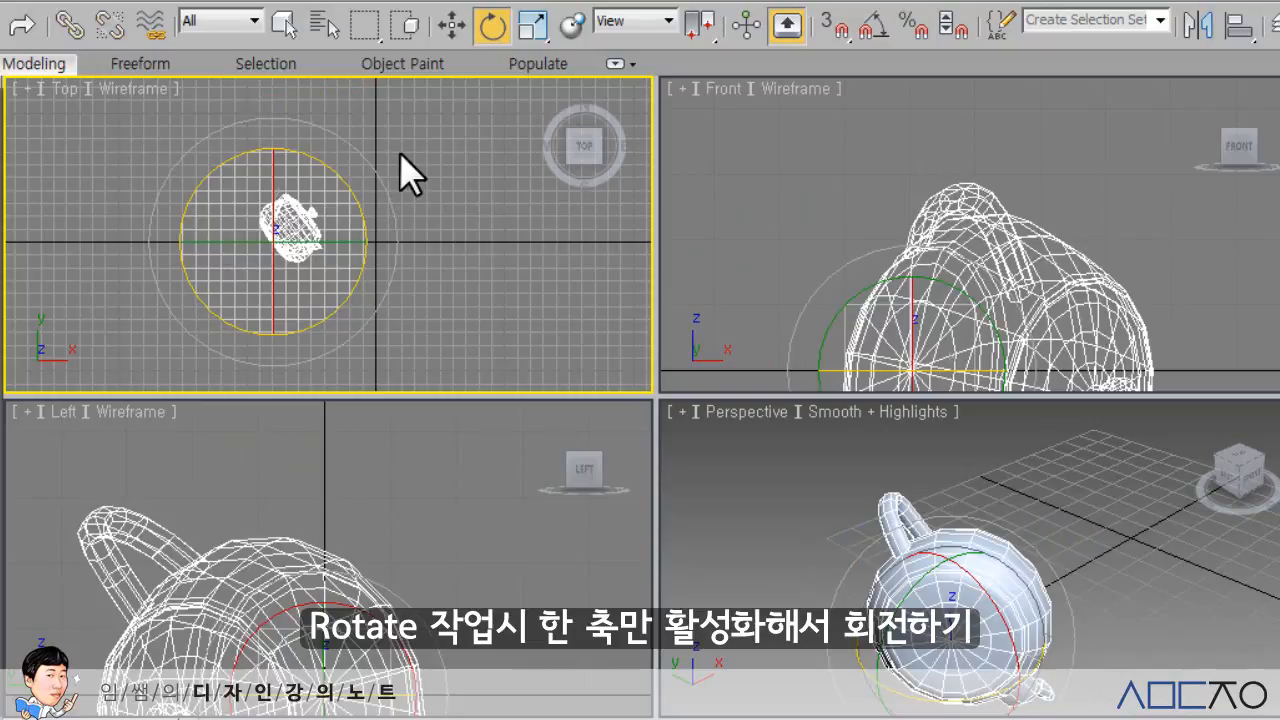
key("ctrl+z")
left_click_drag(337, 246, 420, 243)
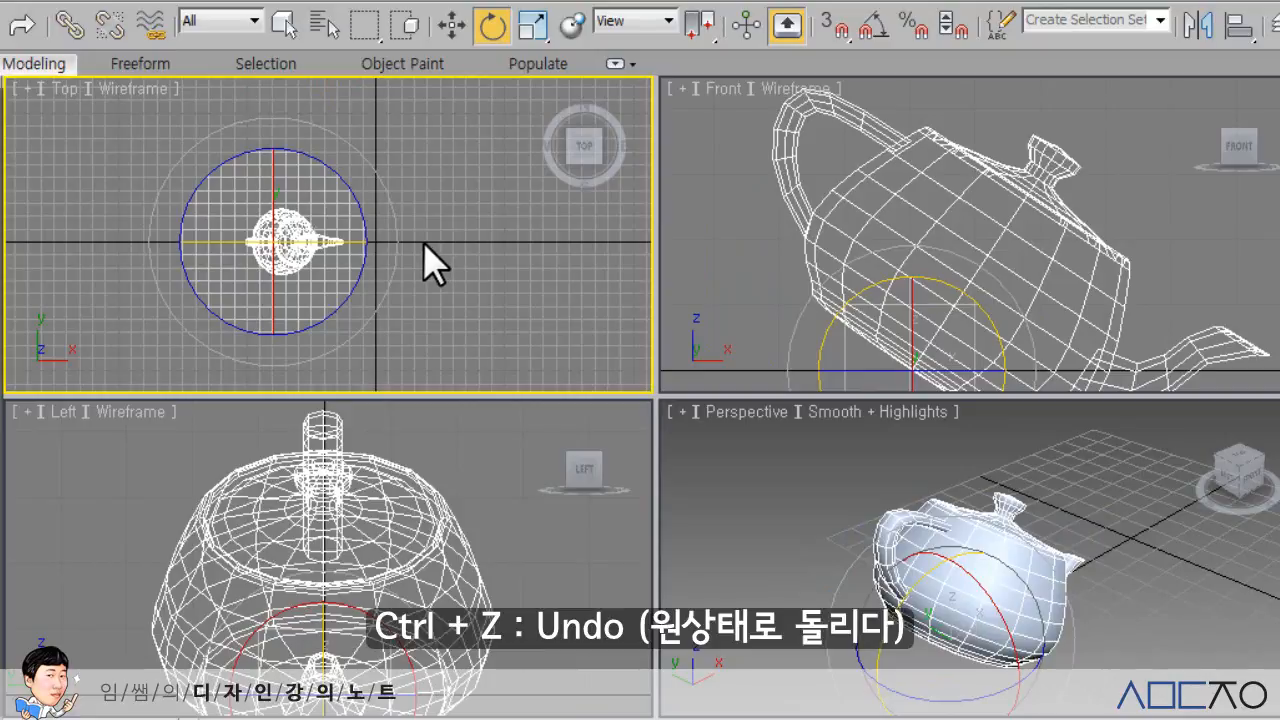
key("ctrl+z")
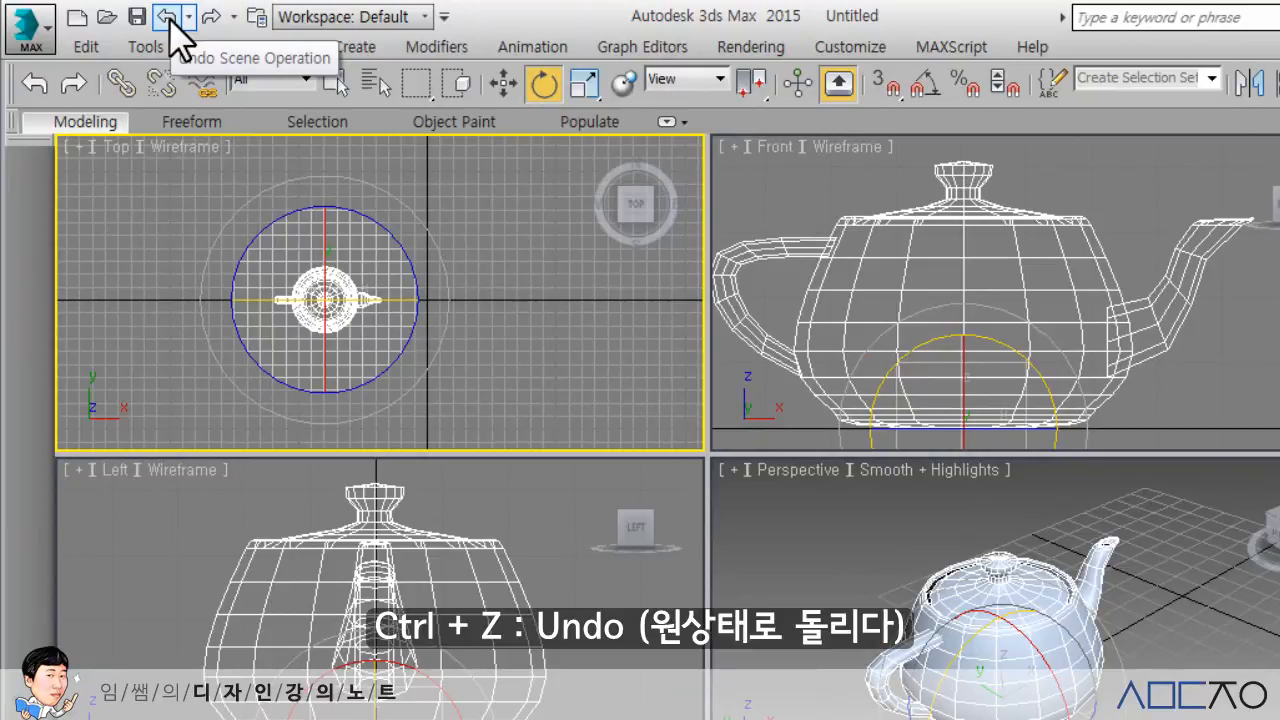
- Rotate the teapot about the Y axis, alternately undo and redo that rotation, finish with an undo, and clear the selection
left_click_drag(364, 299, 468, 314)
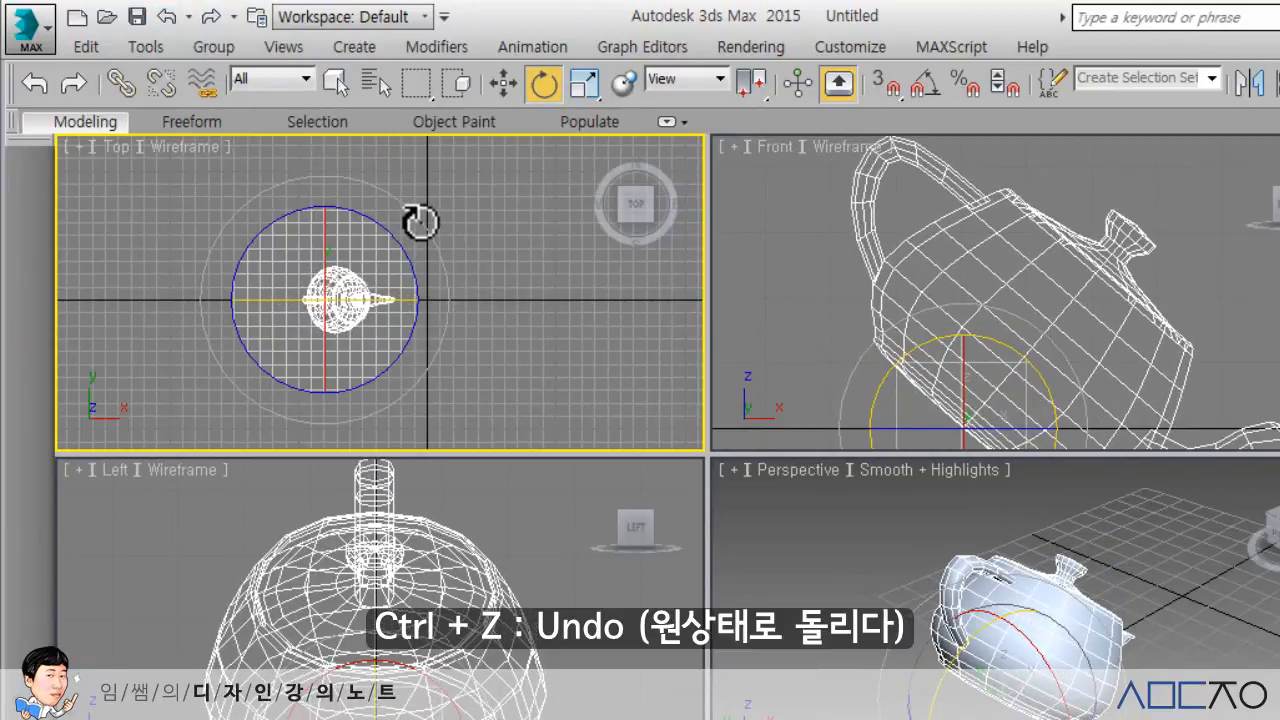
left_click(168, 16)
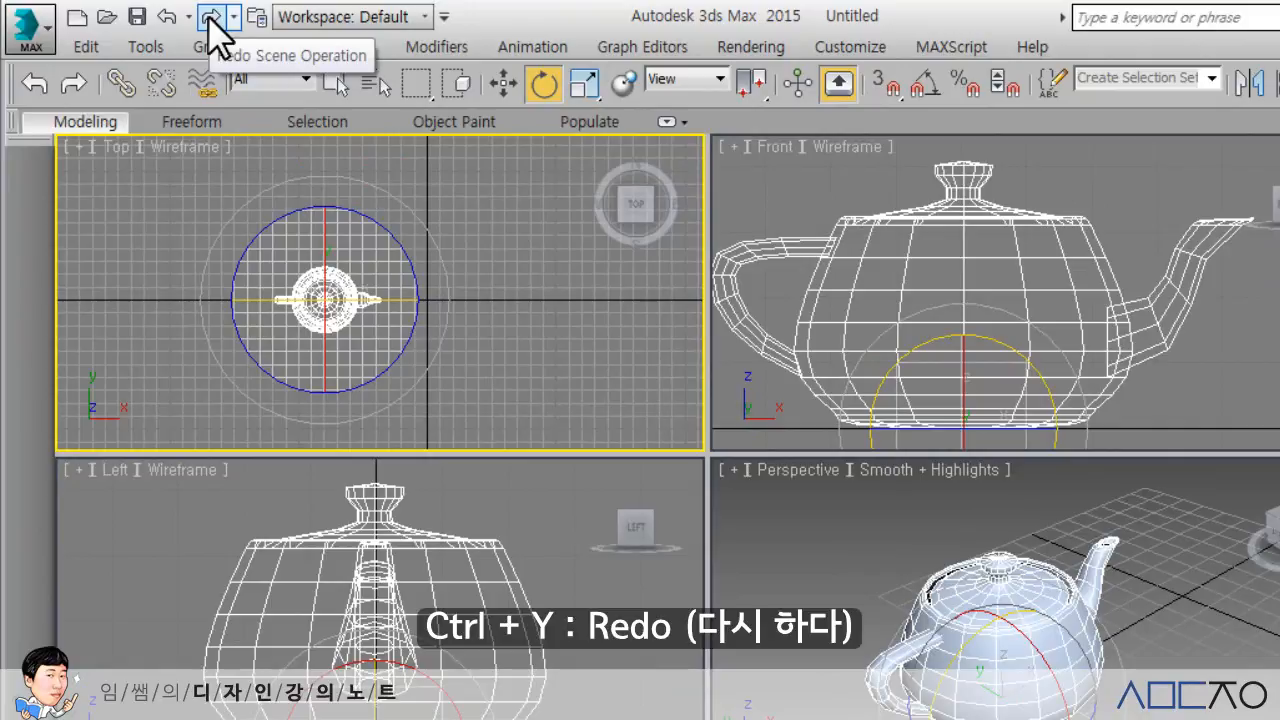
left_click(212, 17)
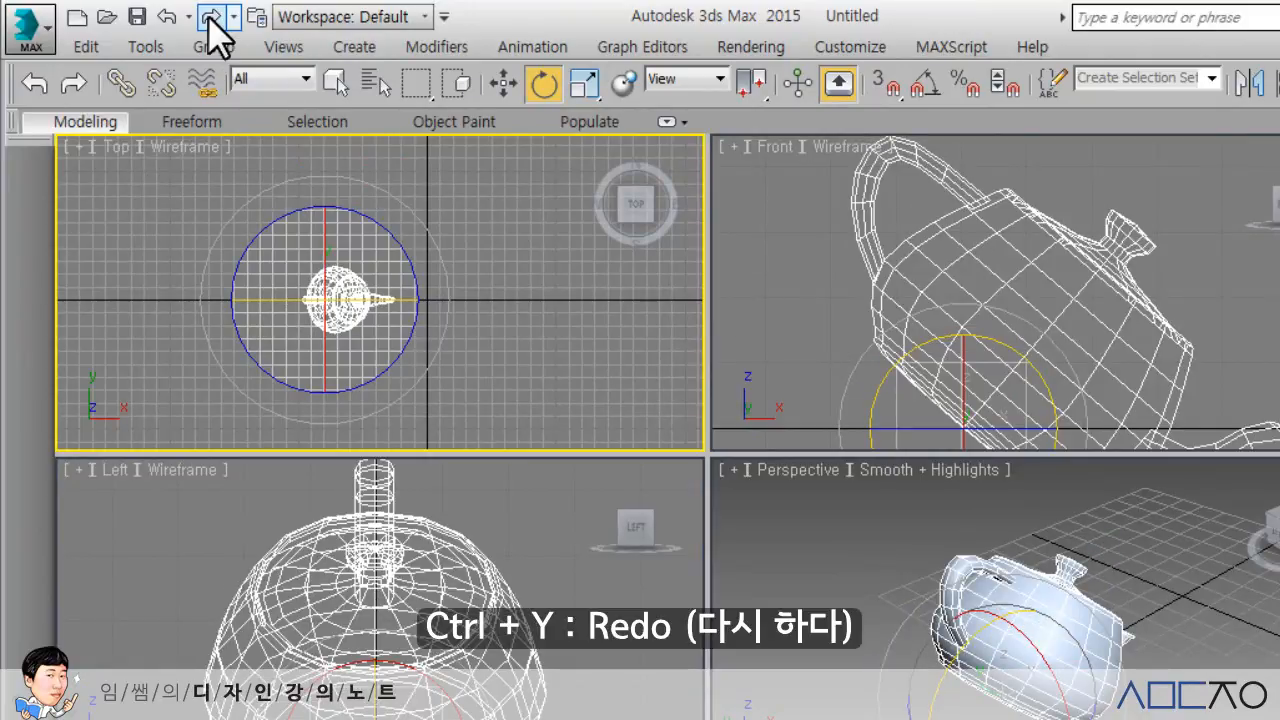
left_click(167, 17)
left_click(210, 17)
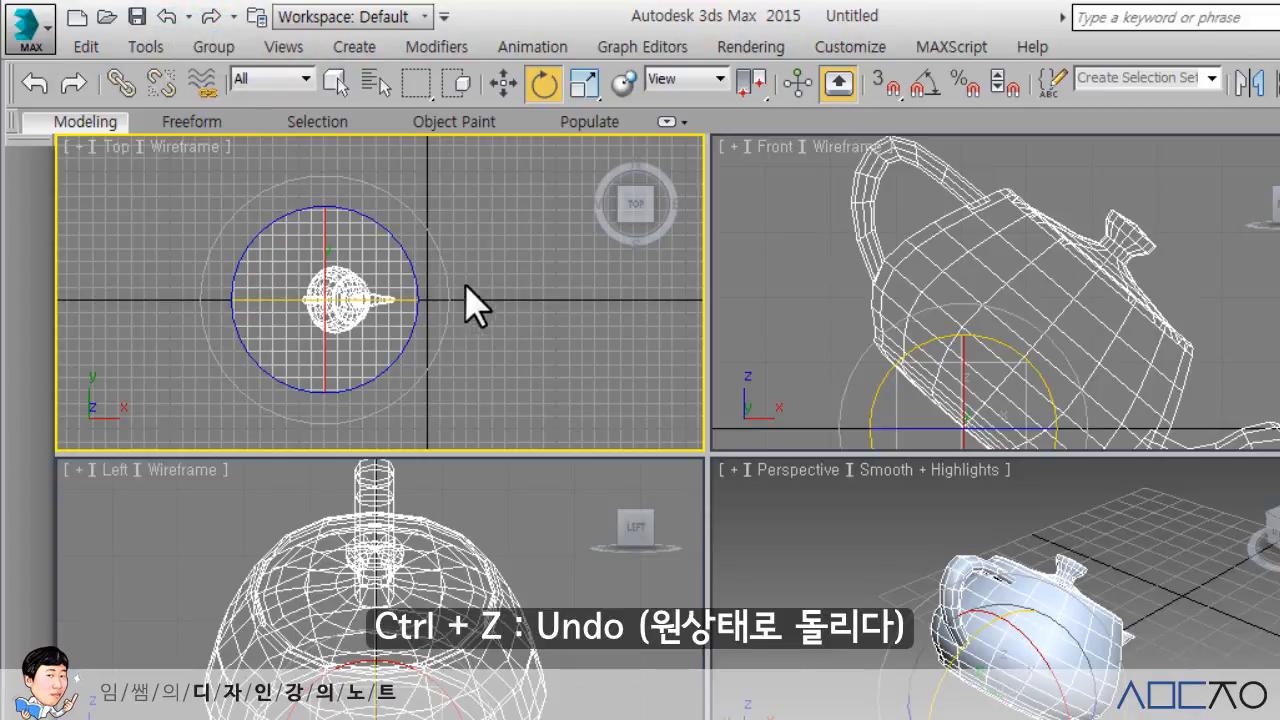
key("ctrl+z")
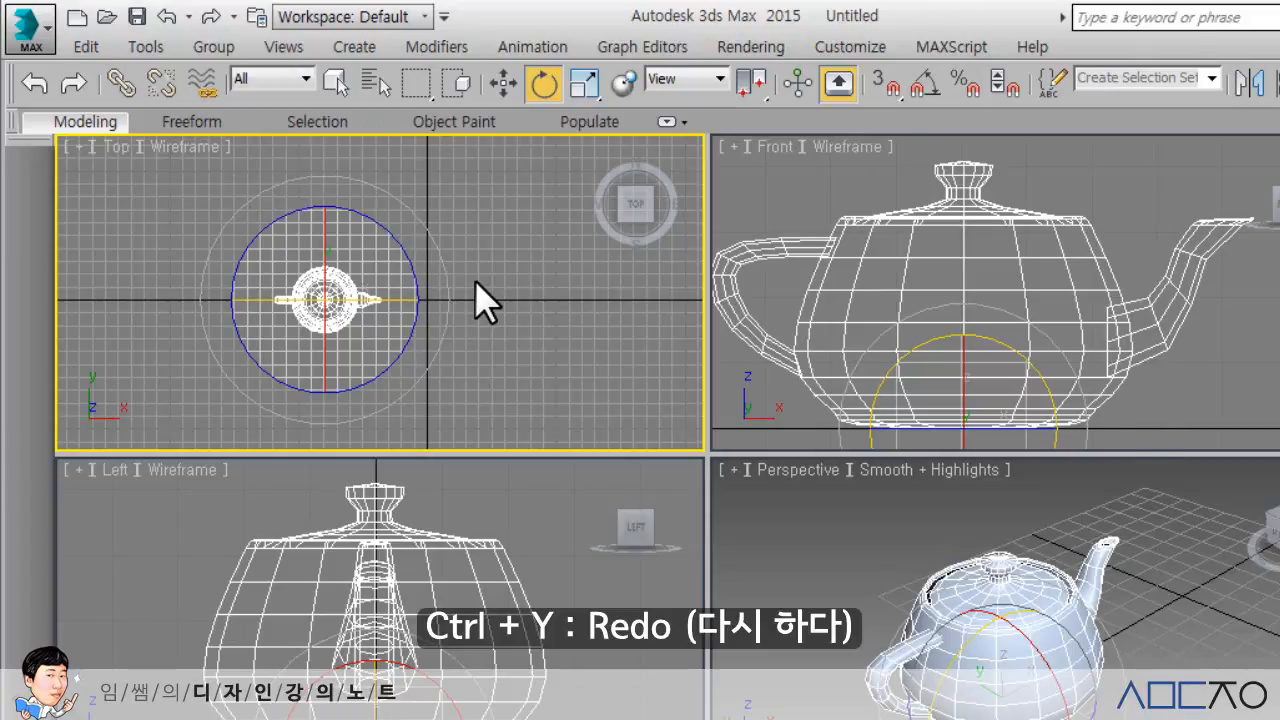
key("ctrl+y")
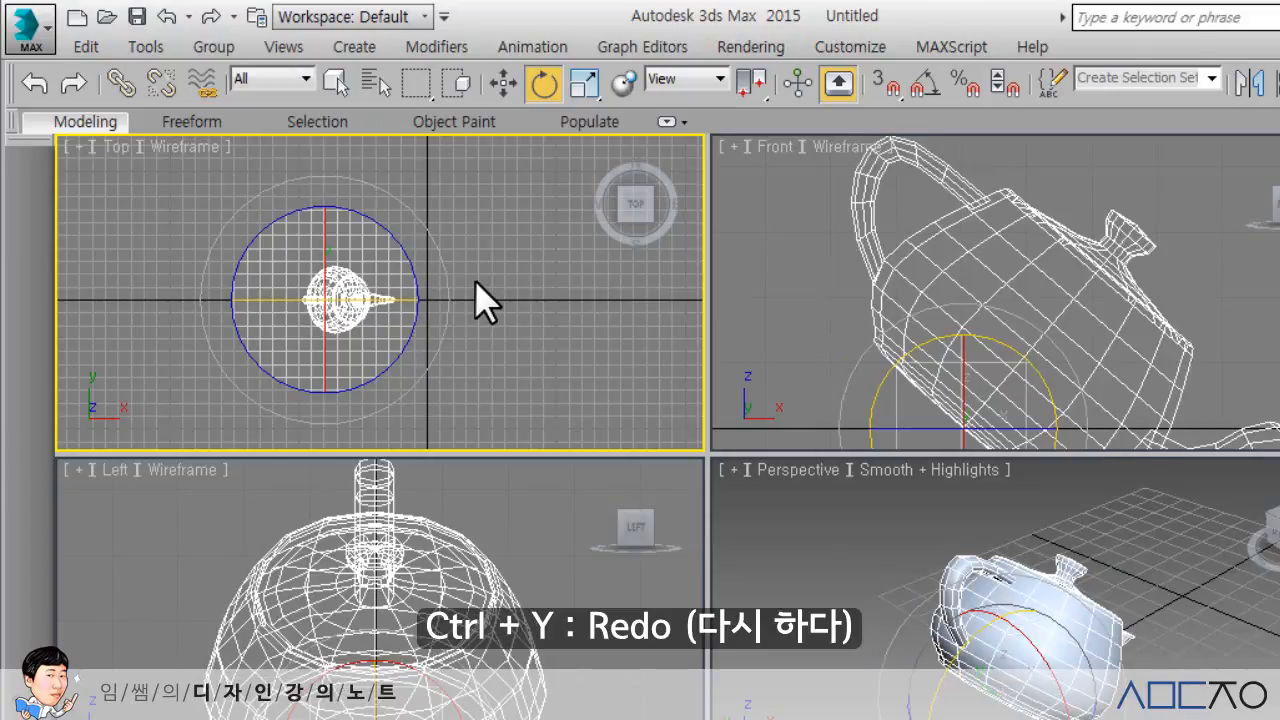
key("ctrl+z")
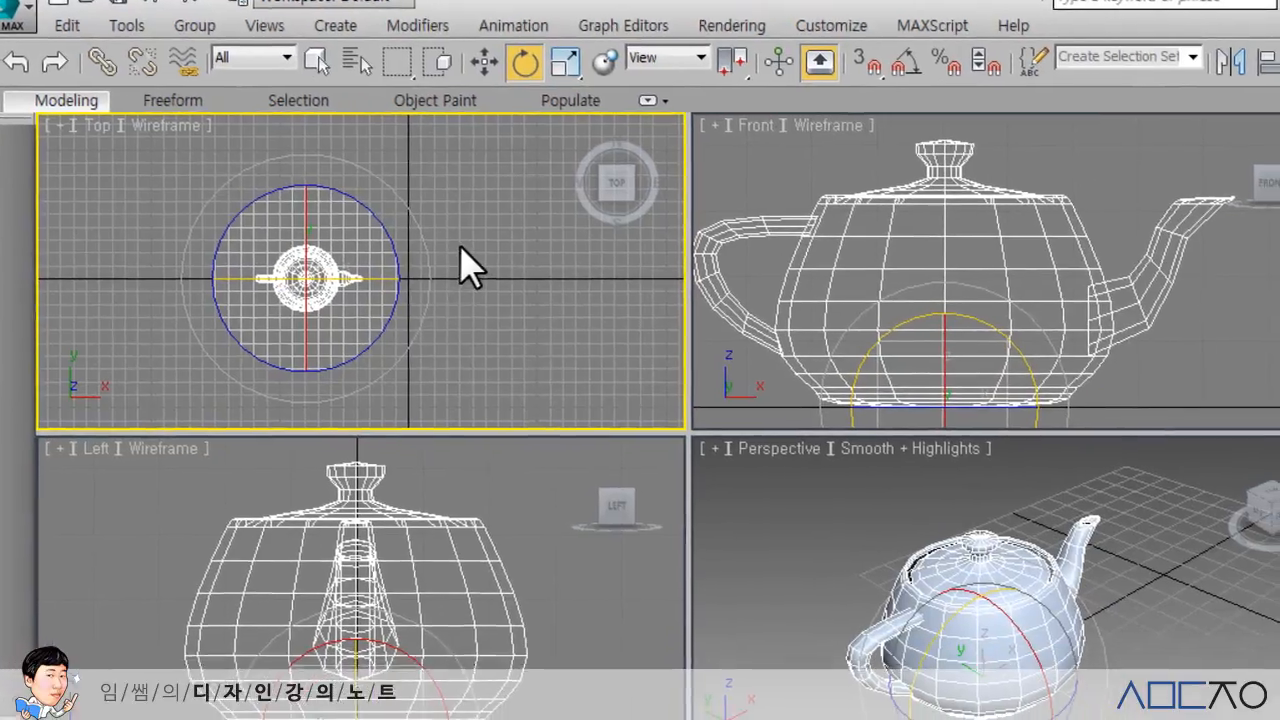
left_click(476, 282)
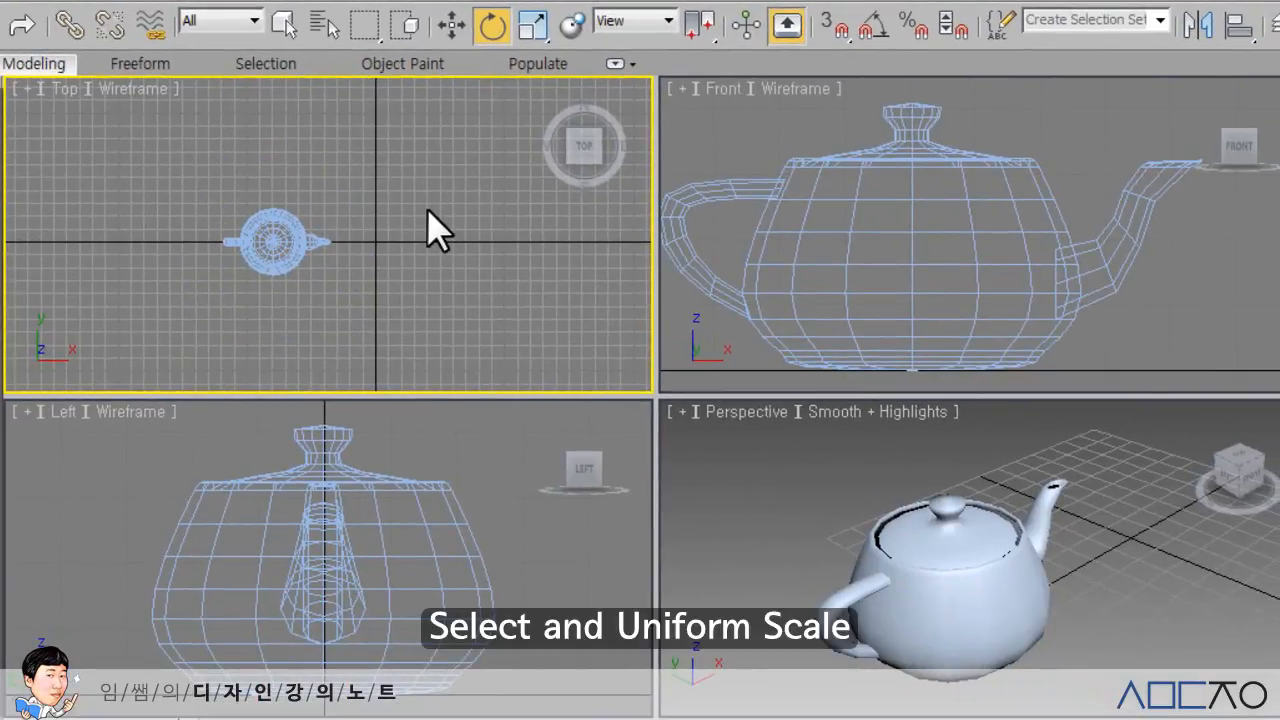
- Activate Select and Uniform Scale, select the teapot, and stretch it along only the X axis in the Top viewport
left_click(526, 30)
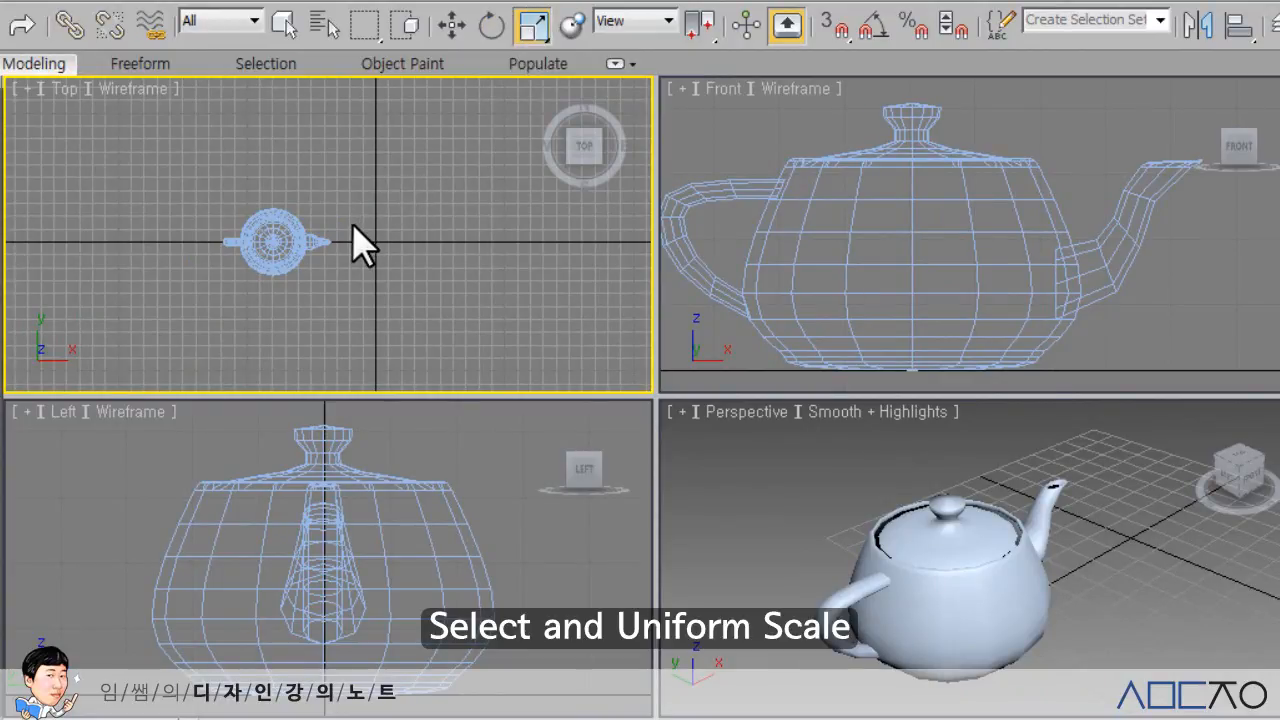
middle_click_drag(352, 240, 408, 228)
scroll(714, 200, "down", 3)
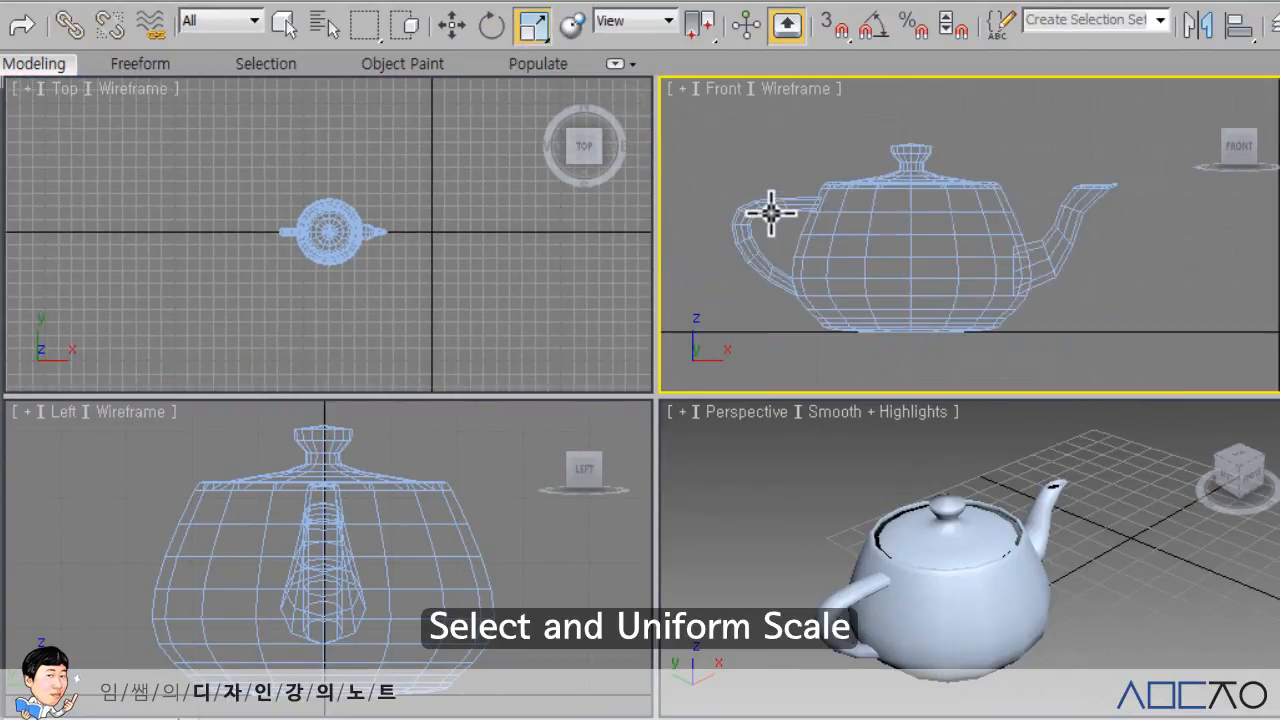
scroll(770, 212, "down", 3)
middle_click_drag(786, 257, 871, 249)
scroll(790, 492, "up", 2)
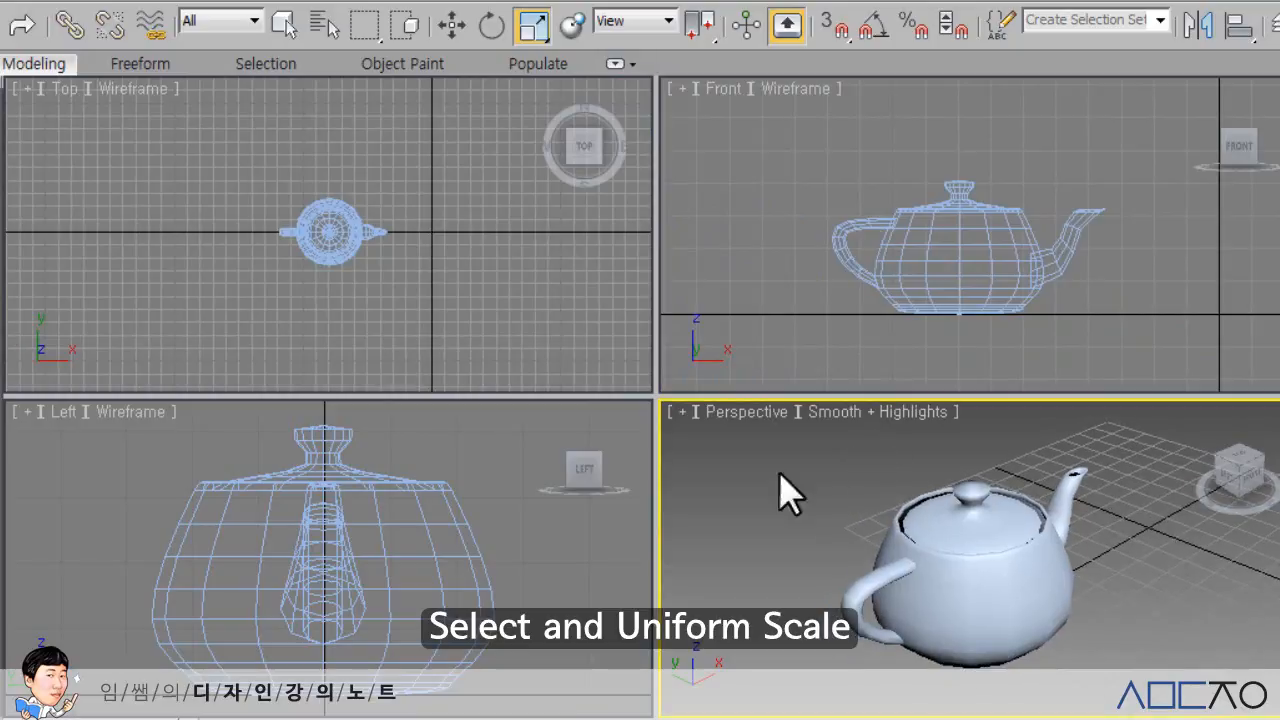
middle_click(443, 451)
scroll(423, 470, "down", 3)
mouse_move(400, 325)
middle_mouse_down()
mouse_move(385, 313)
mouse_move(405, 321)
middle_mouse_up()
left_click(340, 228)
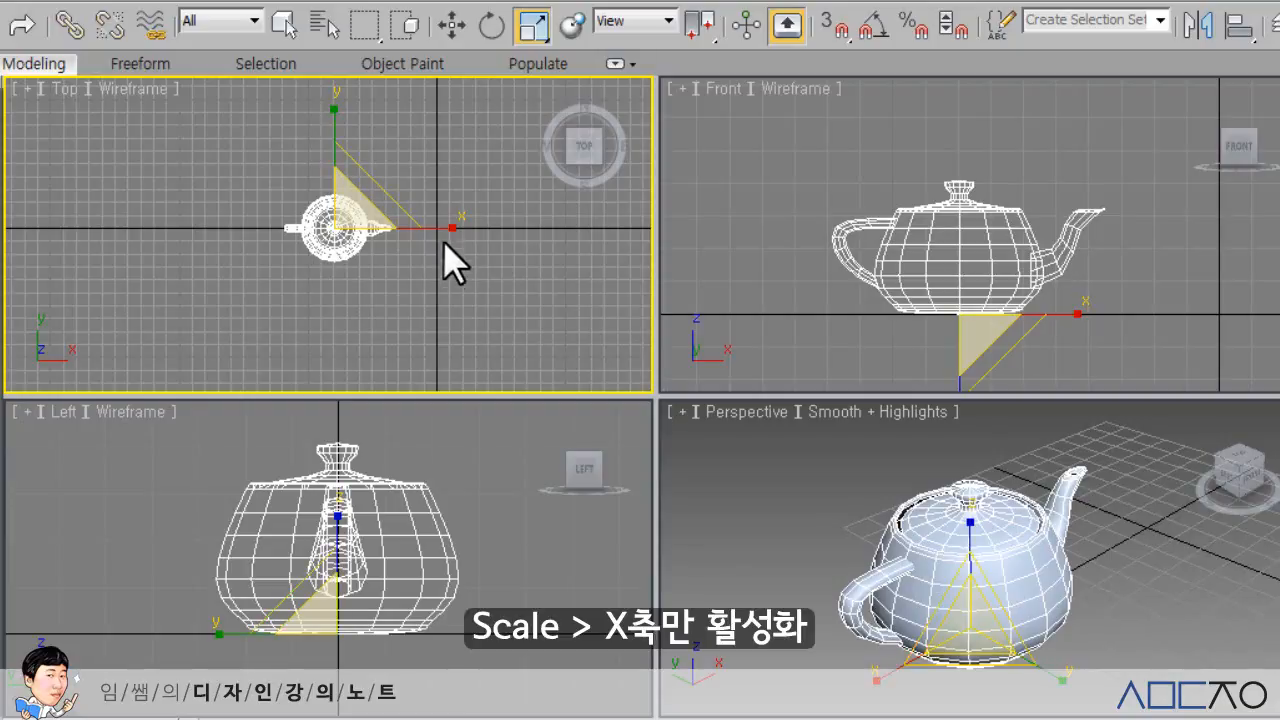
left_click_drag(443, 228, 472, 179)
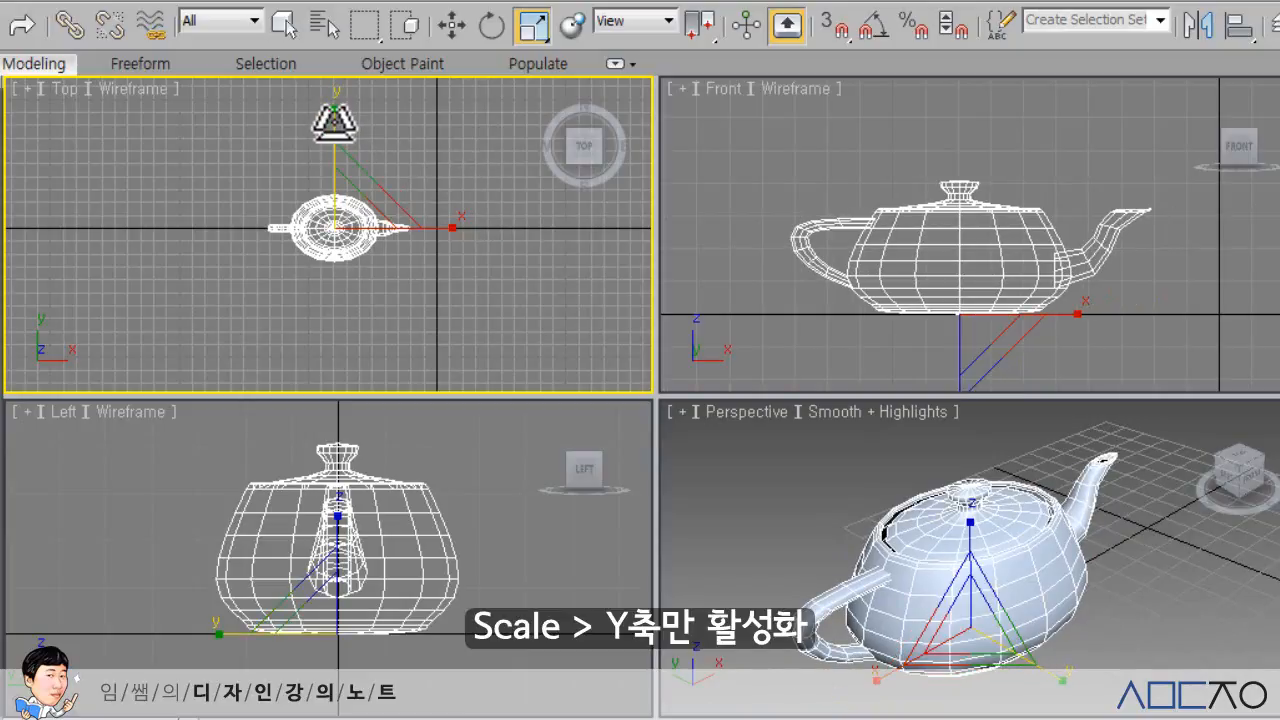
- Try scaling the teapot along only the Y axis and again along X, and undo both changes
left_click_drag(335, 122, 395, 141)
left_click_drag(447, 230, 467, 230)
key("ctrl+z")
key("ctrl+z")
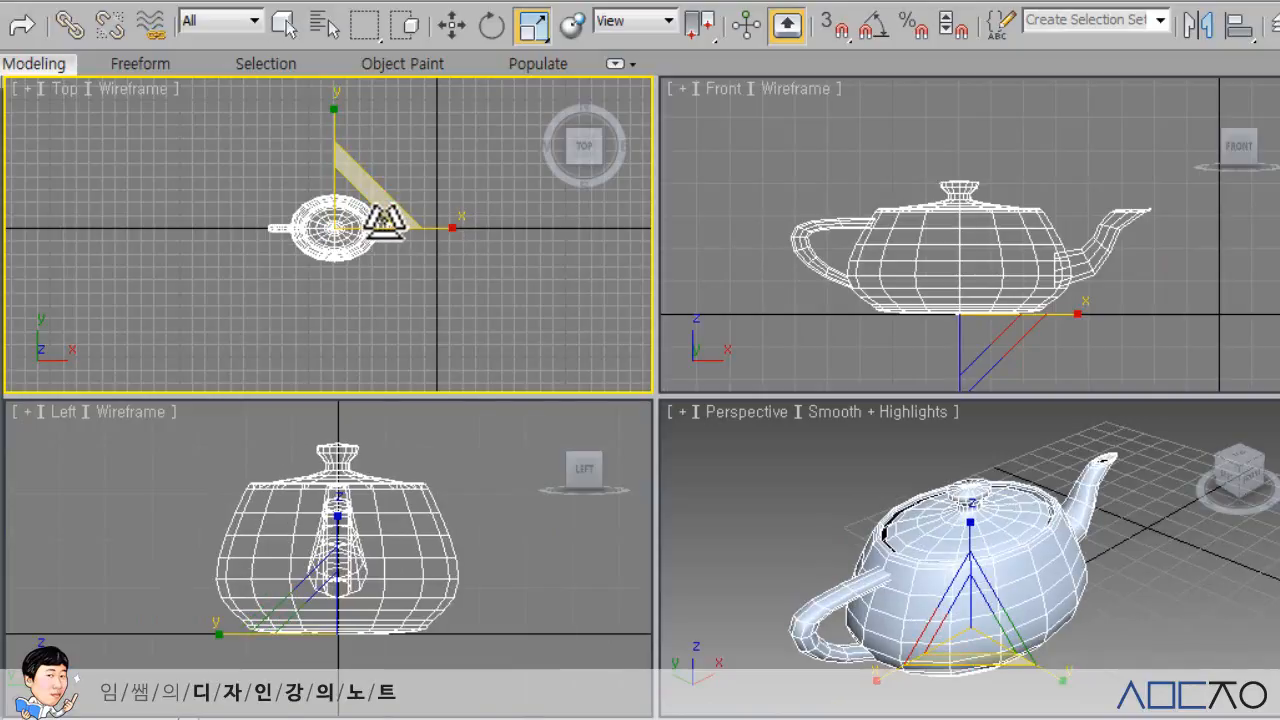
- Enlarge the teapot twice in the XY plane with the scale gizmo in the Top viewport
left_click_drag(385, 220, 478, 226)
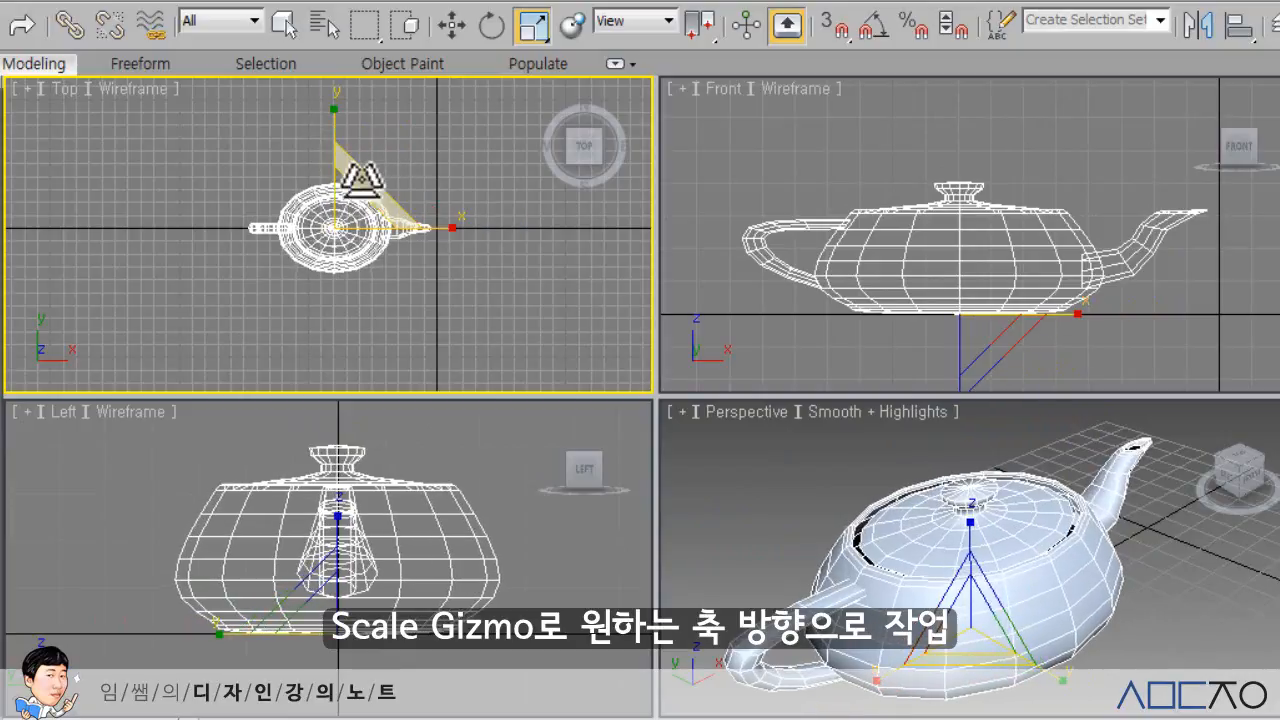
left_click_drag(366, 183, 449, 225)
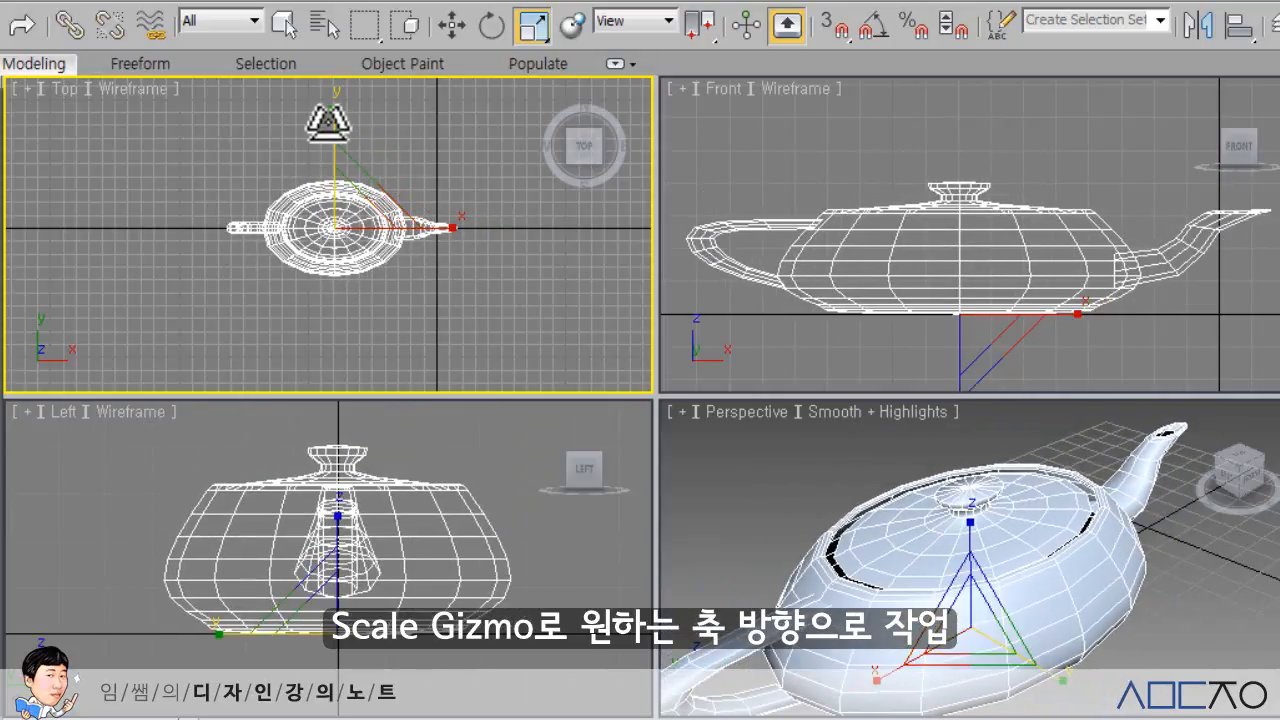
- Stretch the teapot along only the Y axis in the Top viewport and shrink it uniformly on all axes
left_click_drag(333, 124, 334, 106)
left_click_drag(363, 170, 352, 233)
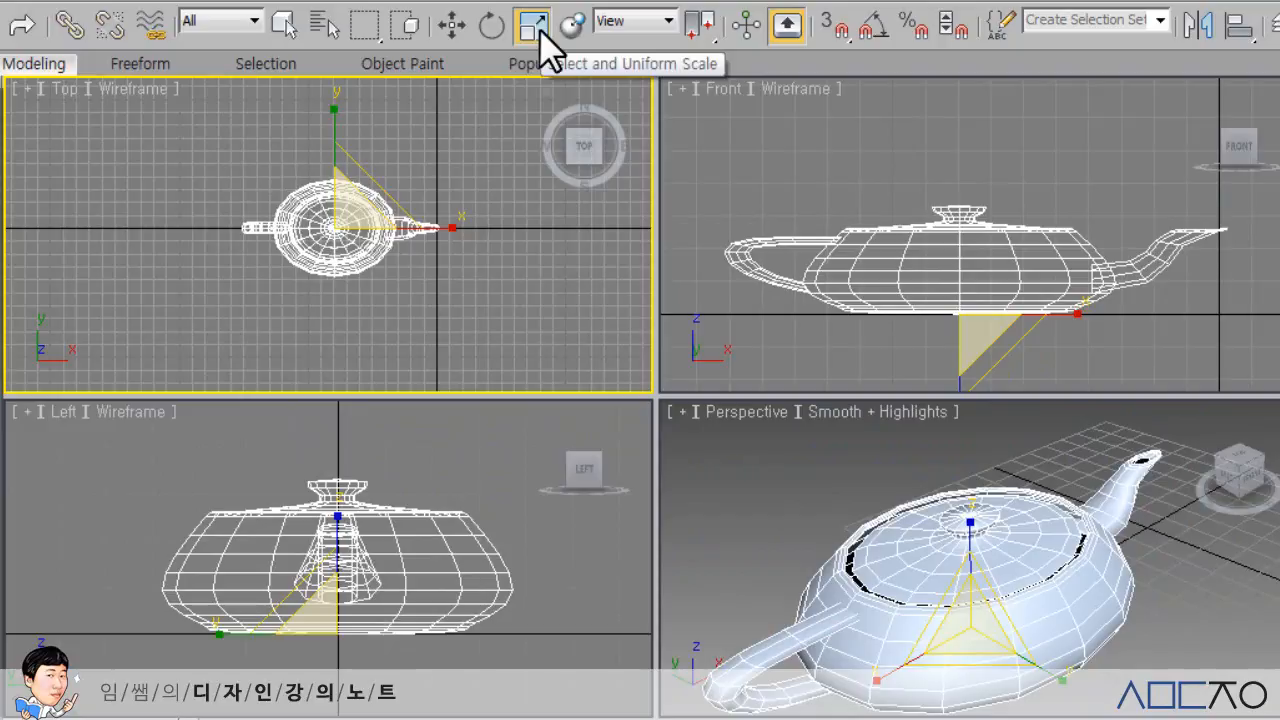
- Switch the scale tool to Non-uniform Scale and Squash, and return it to Select and Uniform Scale
left_click_drag(545, 45, 530, 88)
left_click_drag(530, 35, 528, 138)
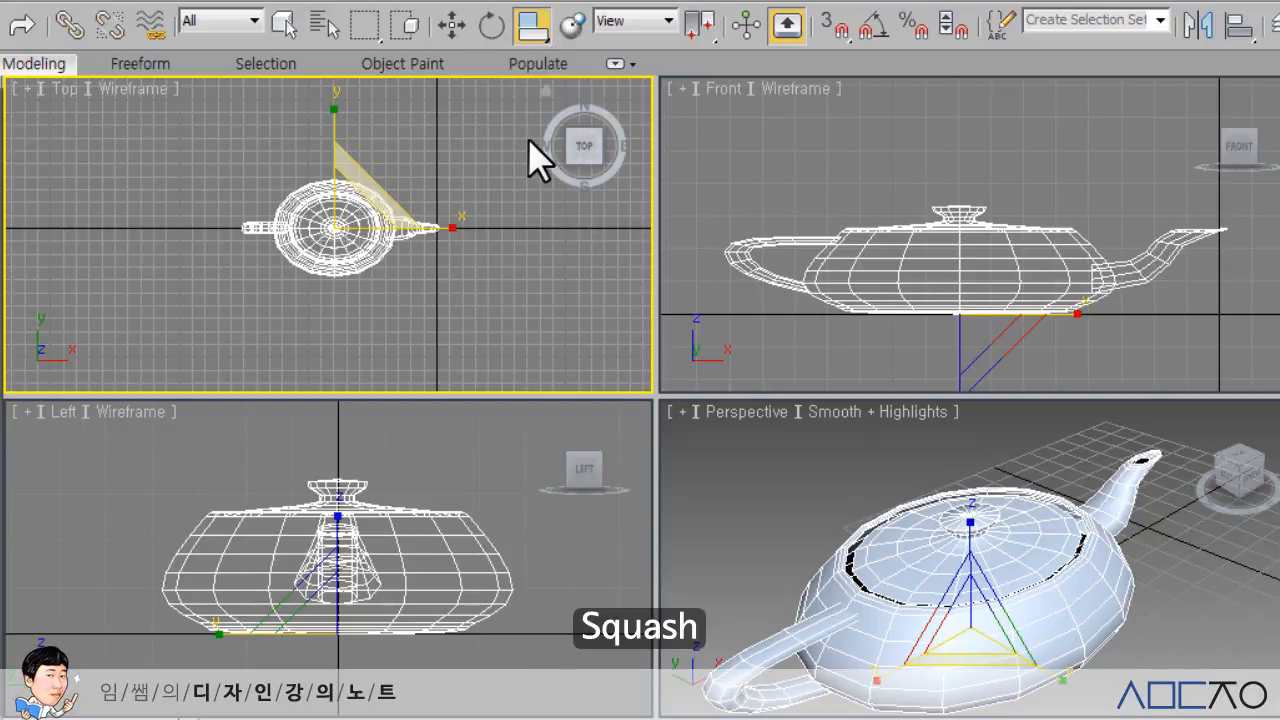
left_click_drag(532, 36, 536, 62)
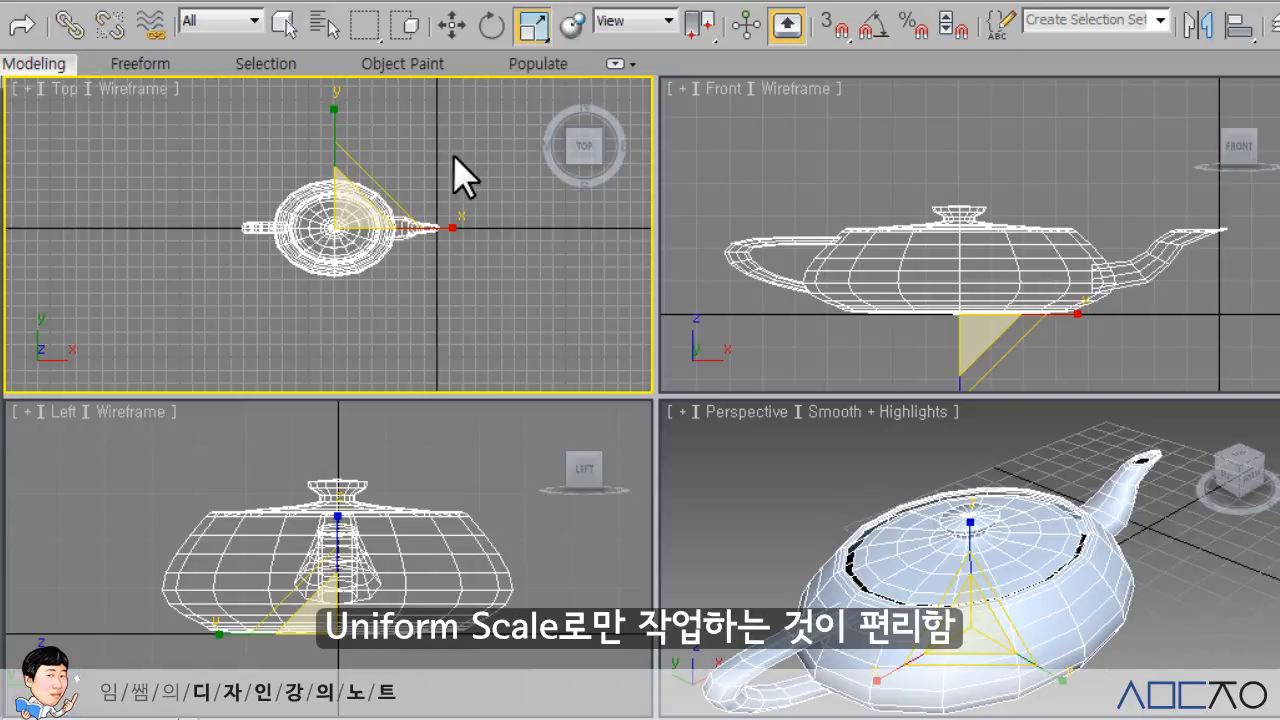
left_click_drag(534, 35, 537, 40)
- Switch to Select Object, reactivate Select and Uniform Scale, and stretch the teapot slightly along the X axis in the Top viewport
left_click(286, 30)
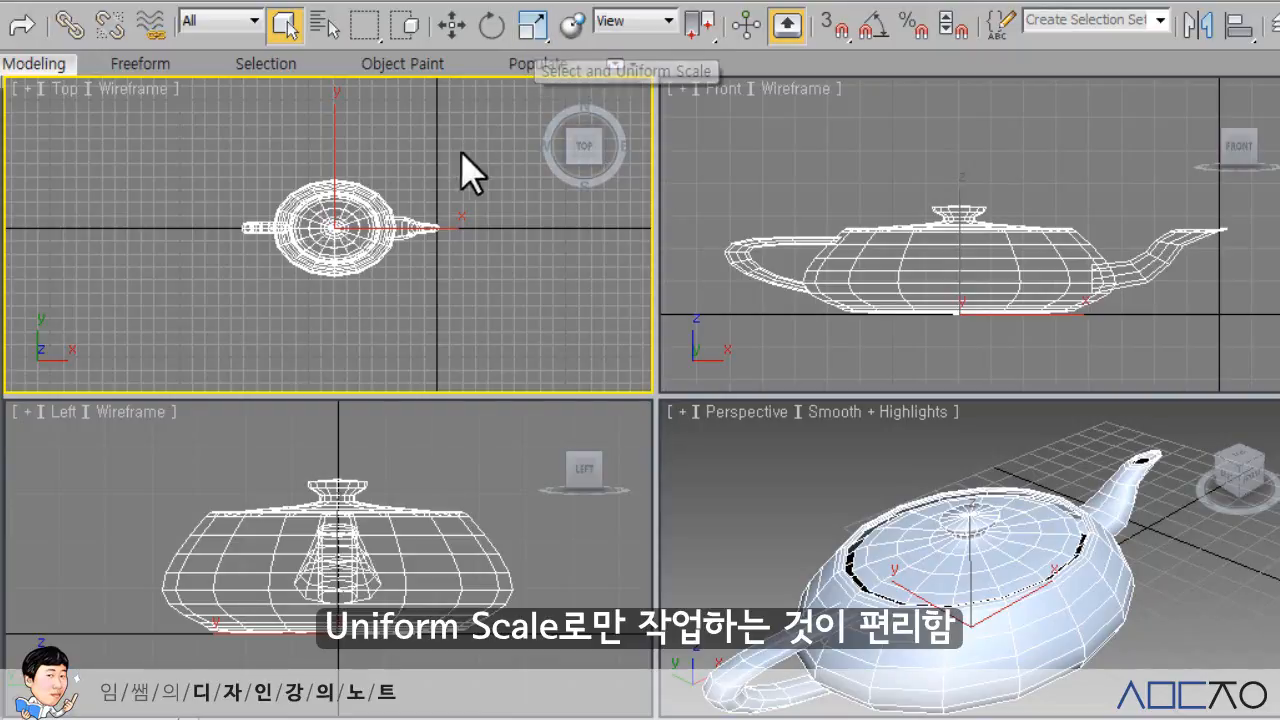
mouse_move(530, 30)
left_mouse_down()
mouse_move(526, 100)
mouse_move(529, 42)
left_mouse_up()
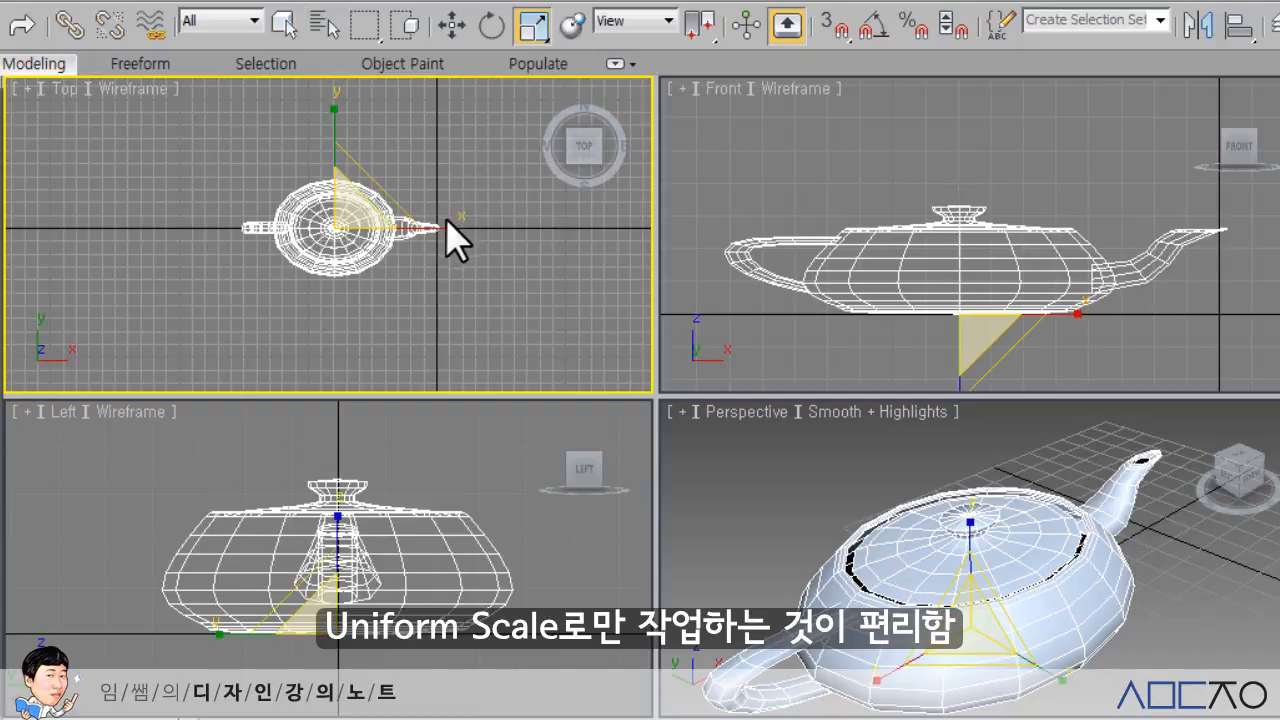
mouse_move(447, 227)
left_mouse_down()
mouse_move(503, 229)
mouse_move(446, 232)
left_mouse_up()
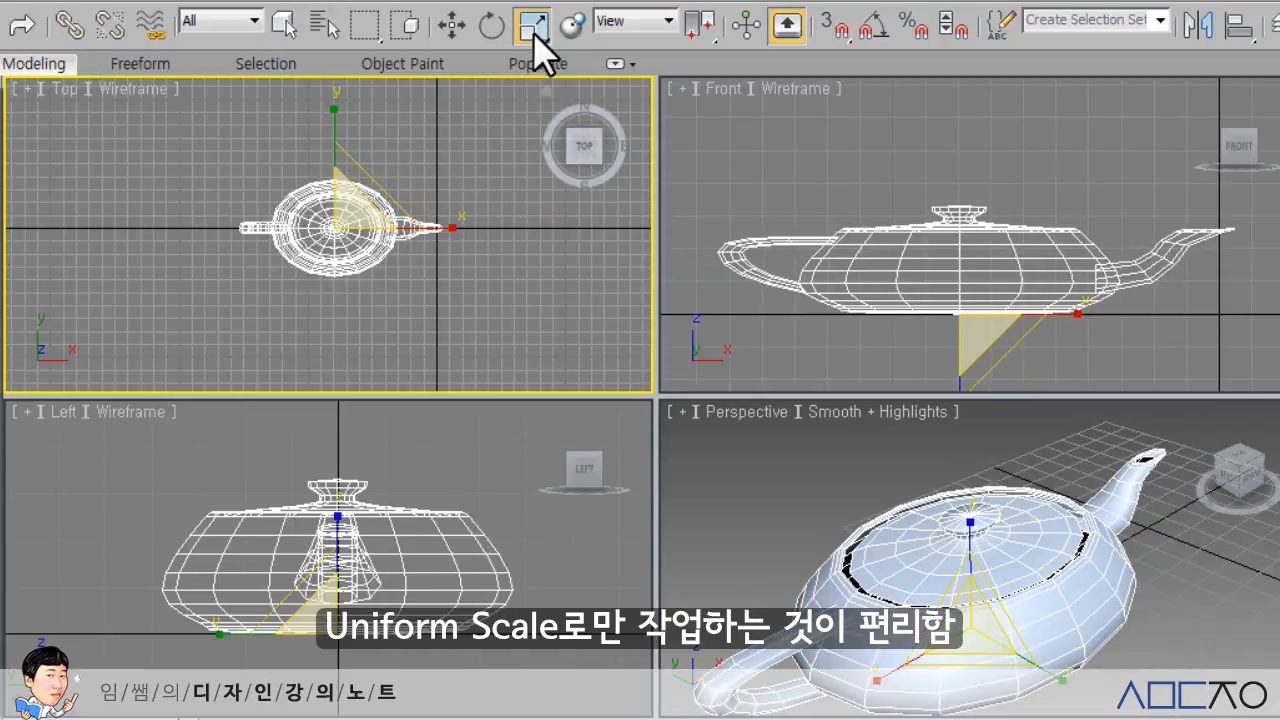
mouse_move(528, 25)
left_mouse_down()
mouse_move(534, 149)
mouse_move(532, 28)
left_mouse_up()
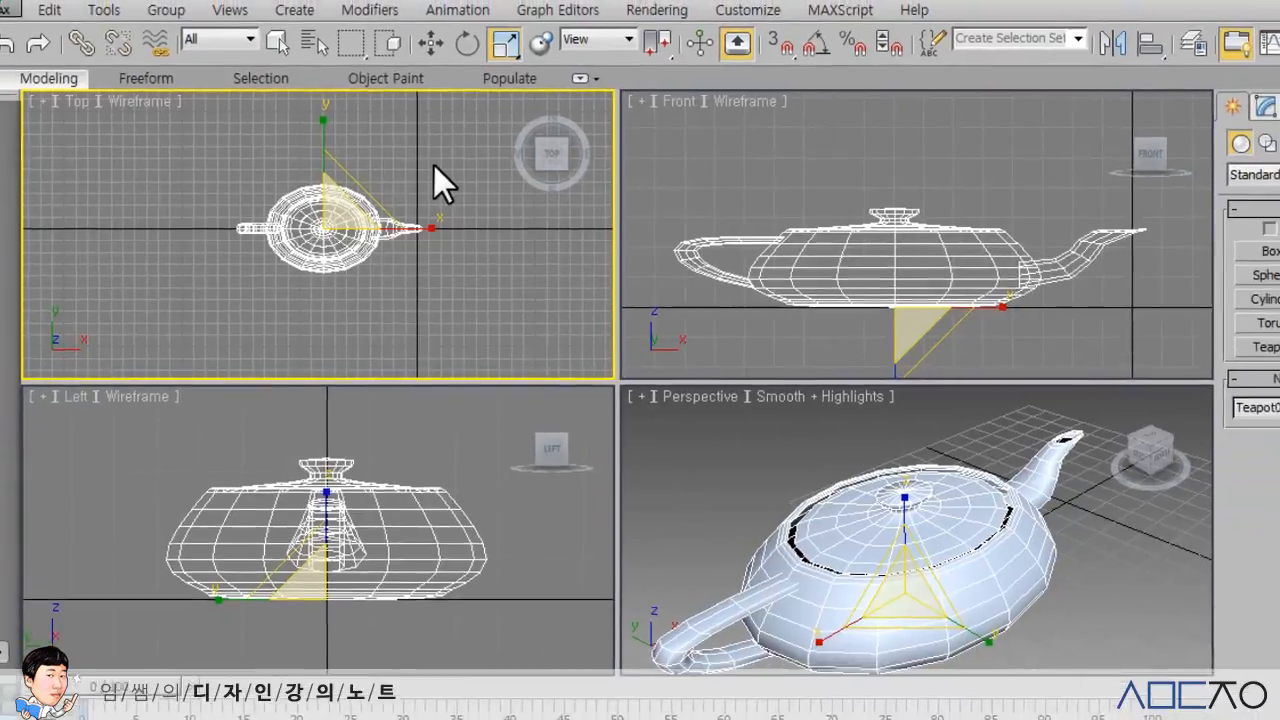
- Deselect the teapot, end the isolation to bring back the hidden primitives, and fit all objects in the viewports
left_click(453, 156)
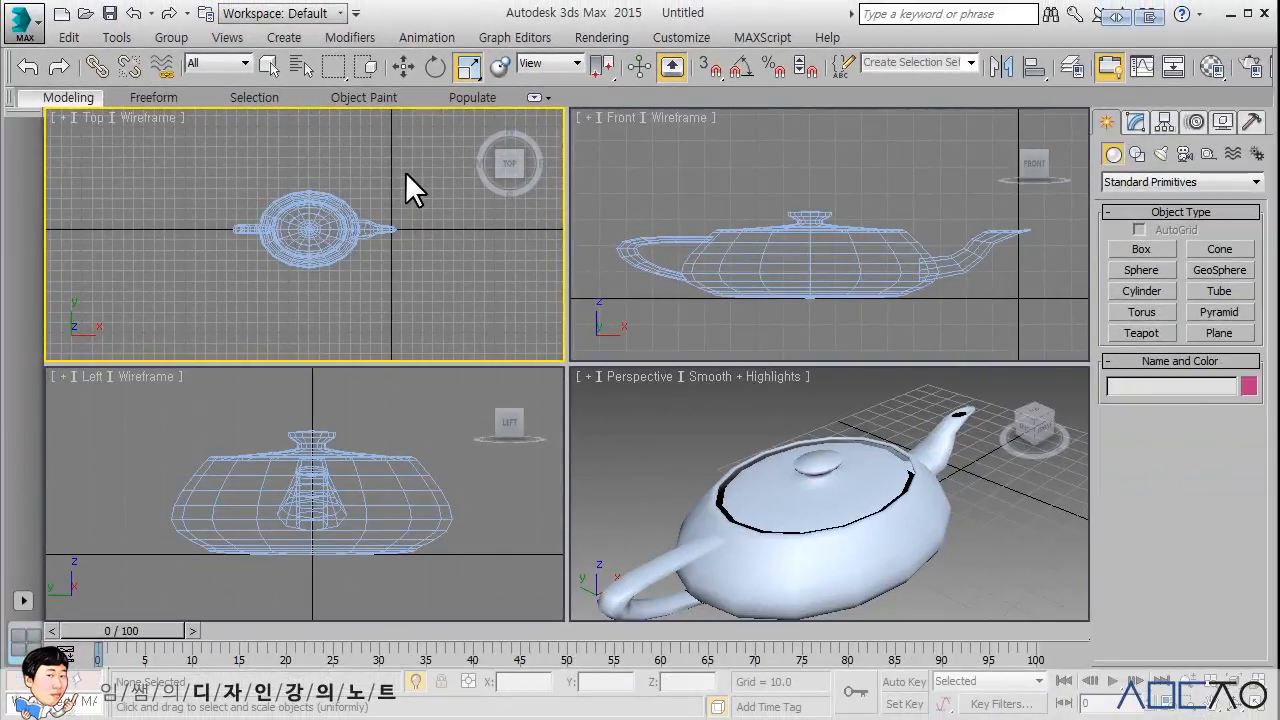
left_click(415, 681)
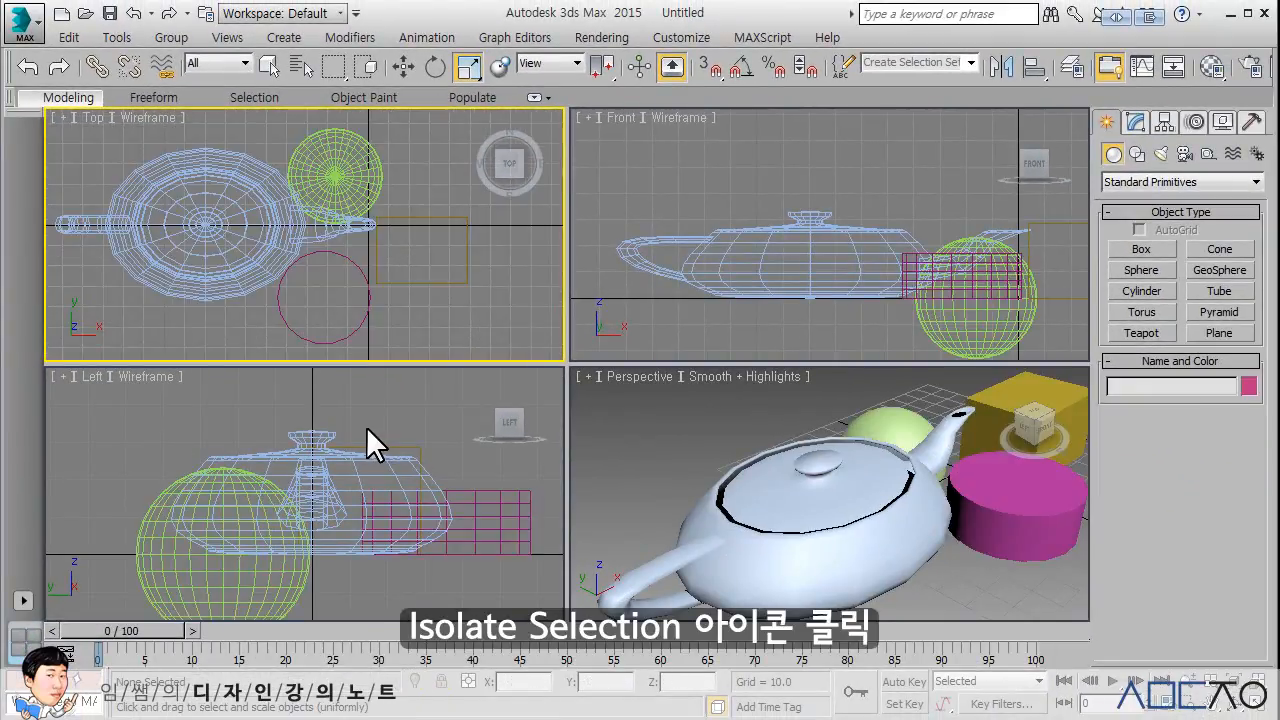
left_click(366, 427)
key("z")
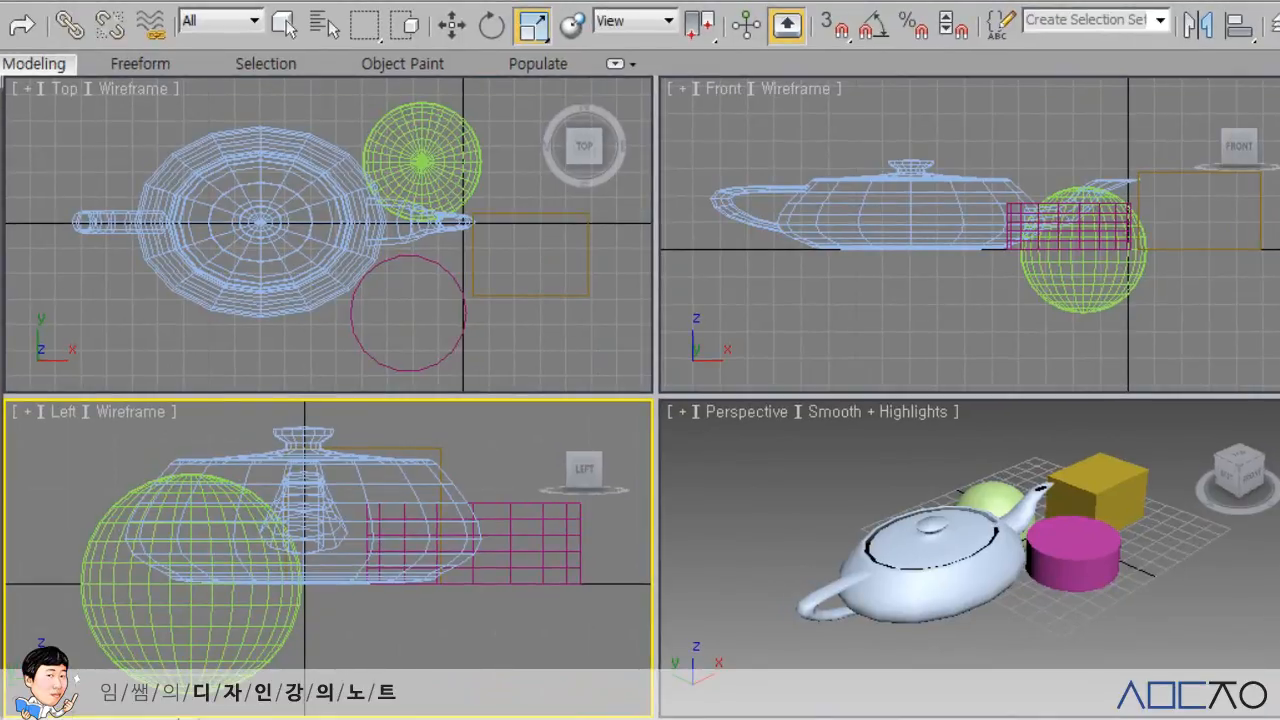
- Activate Select Object, make the Top viewport current, and cycle the selection region shapes back to the rectangular one
key("q")
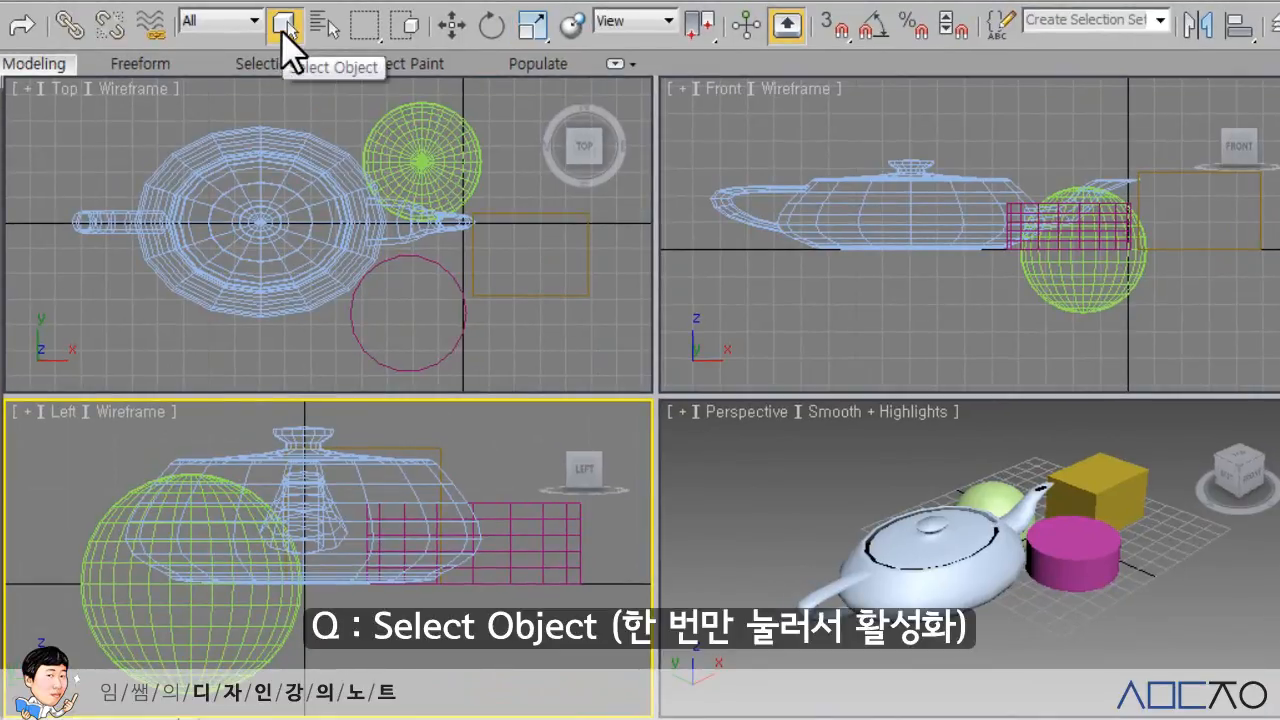
left_click(536, 283)
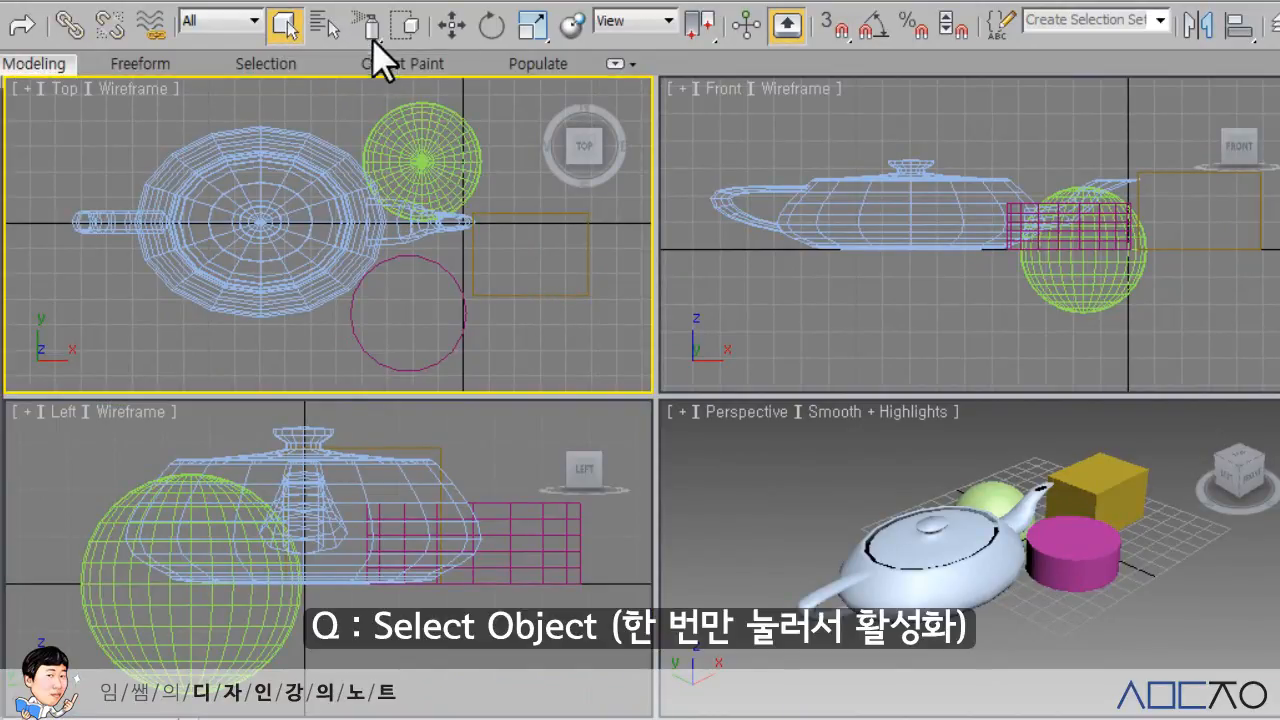
key("q")
key("q")
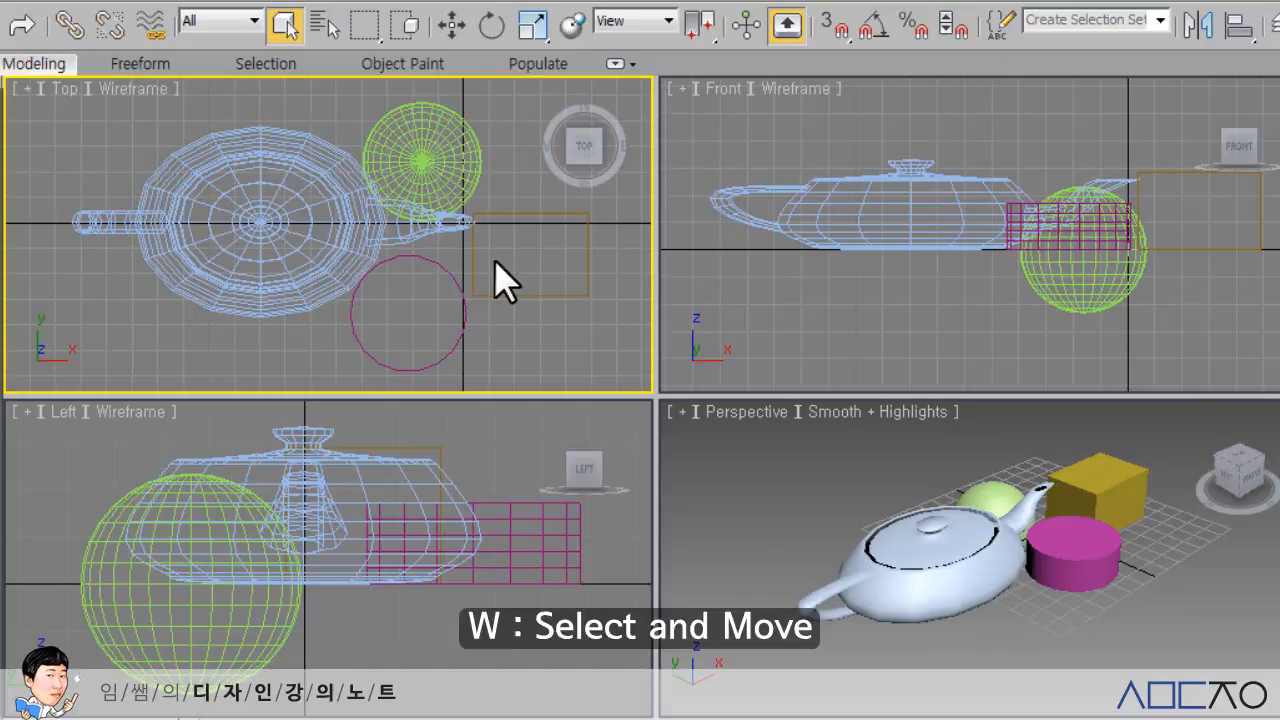
- Activate Select and Move, Select and Rotate, and Select and Uniform Scale one after another
key("w")
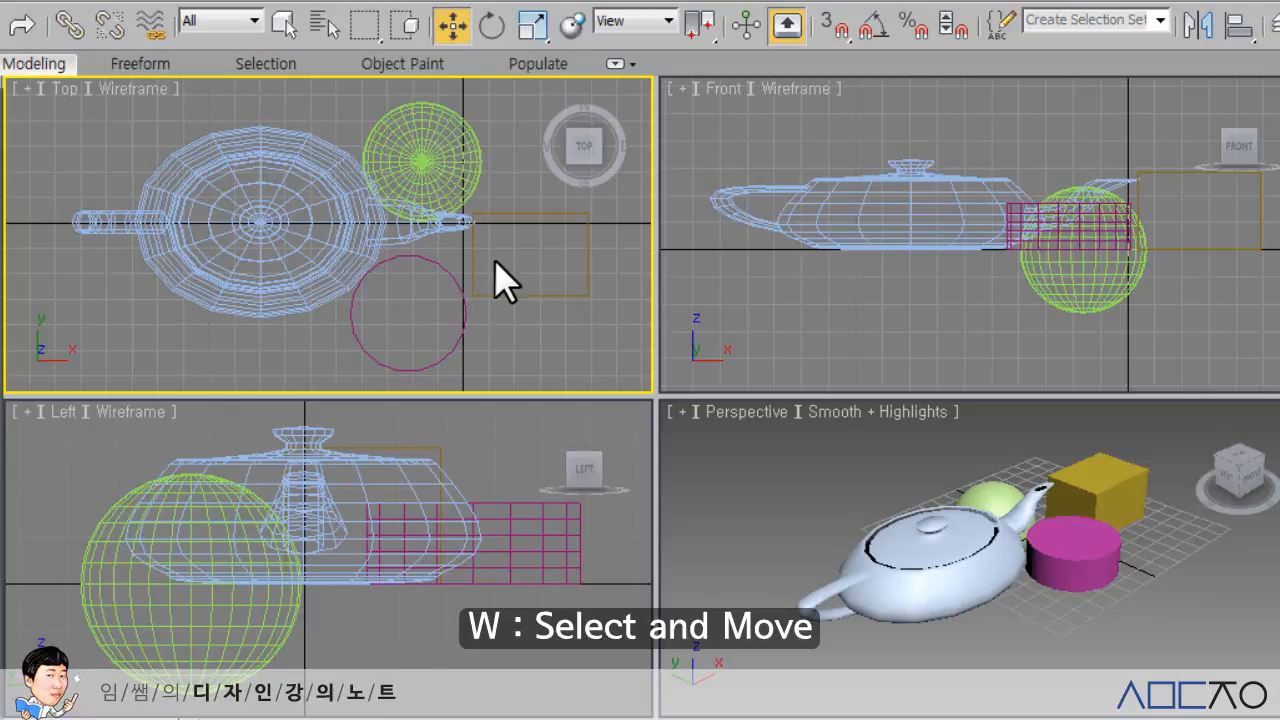
key("e")
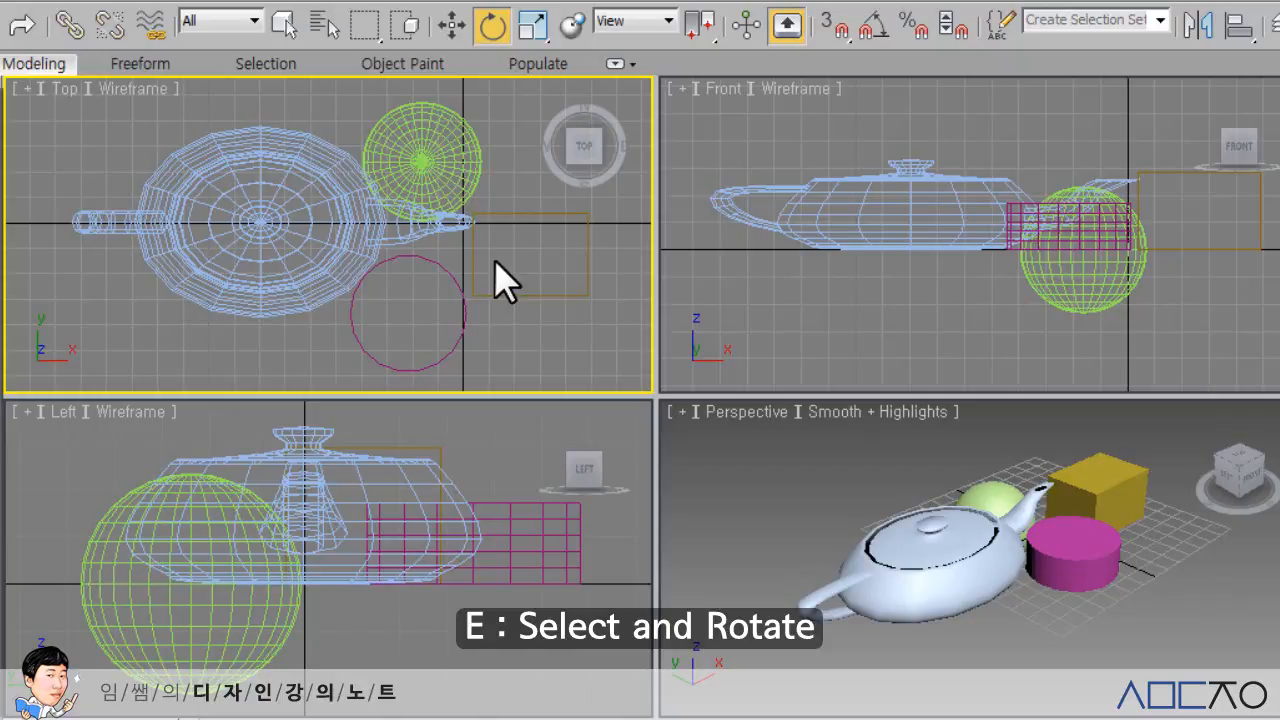
key("r")
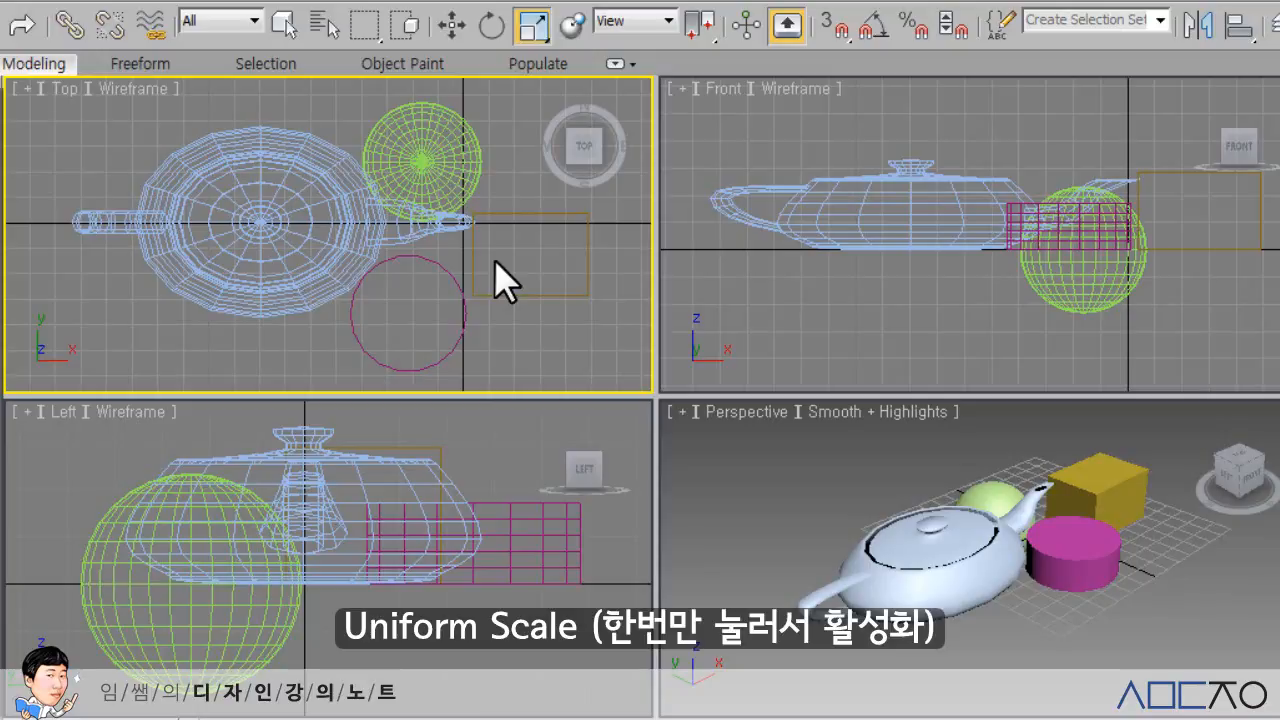
- Cycle three times through Select Object, Move, Rotate and Uniform Scale, ending with Uniform Scale active
key("q")
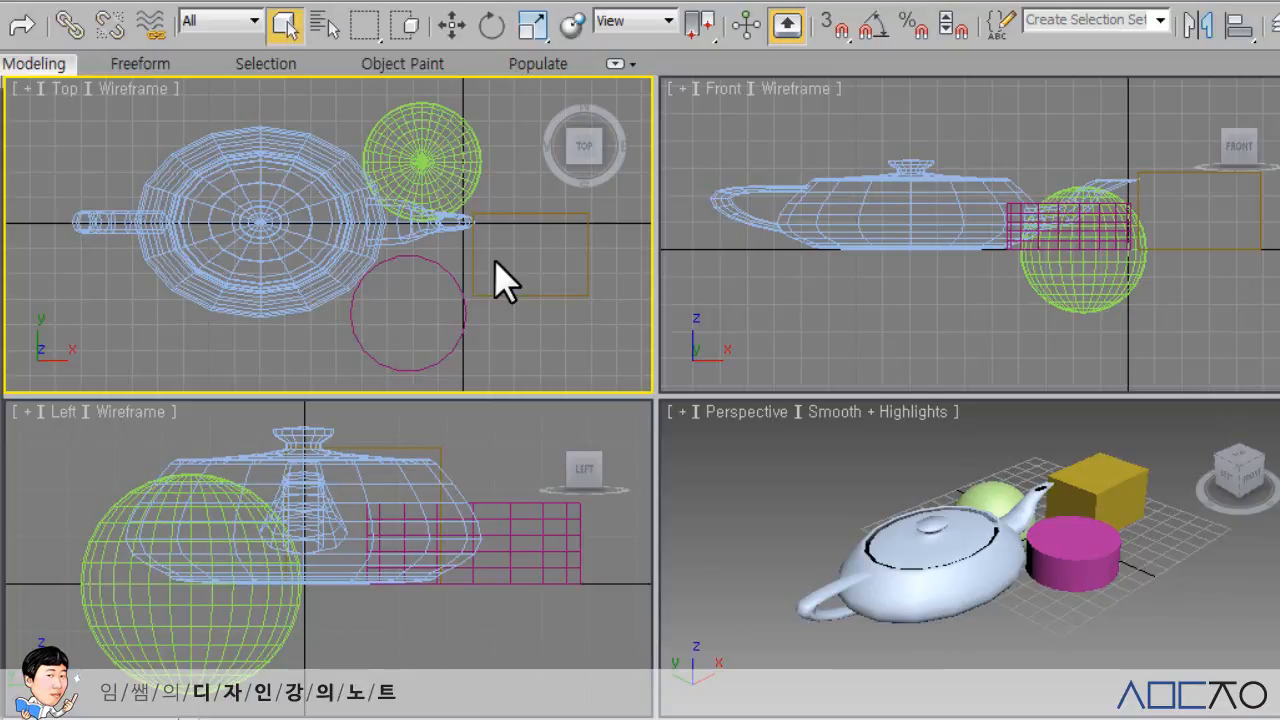
key("w")
key("e")
key("r")
key("q")
key("w")
key("e")
key("r")
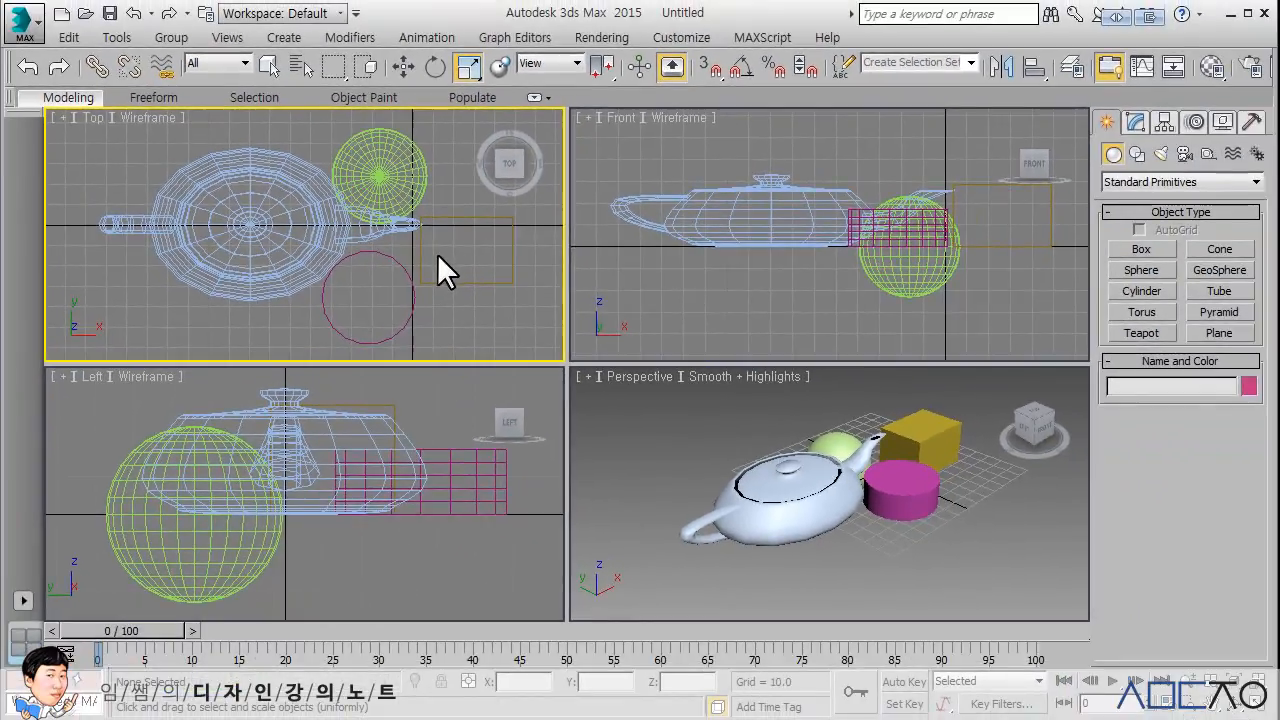
key("q")
key("w")
key("e")
key("r")
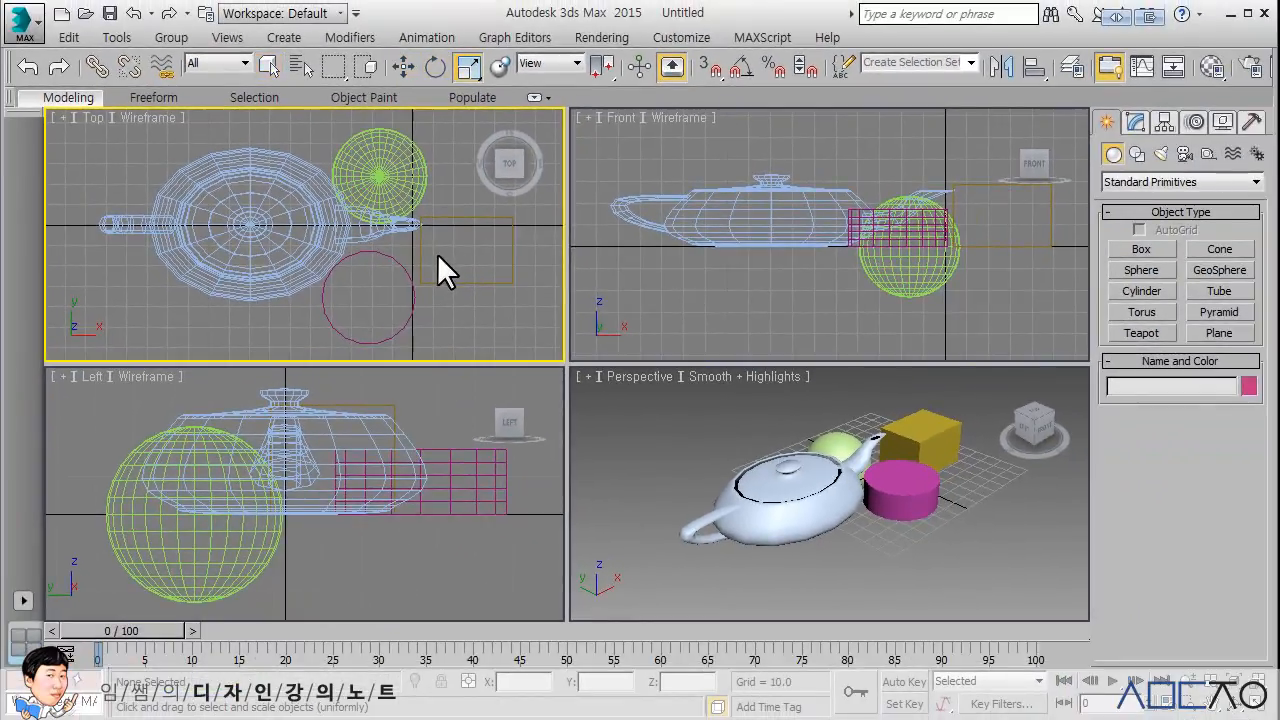